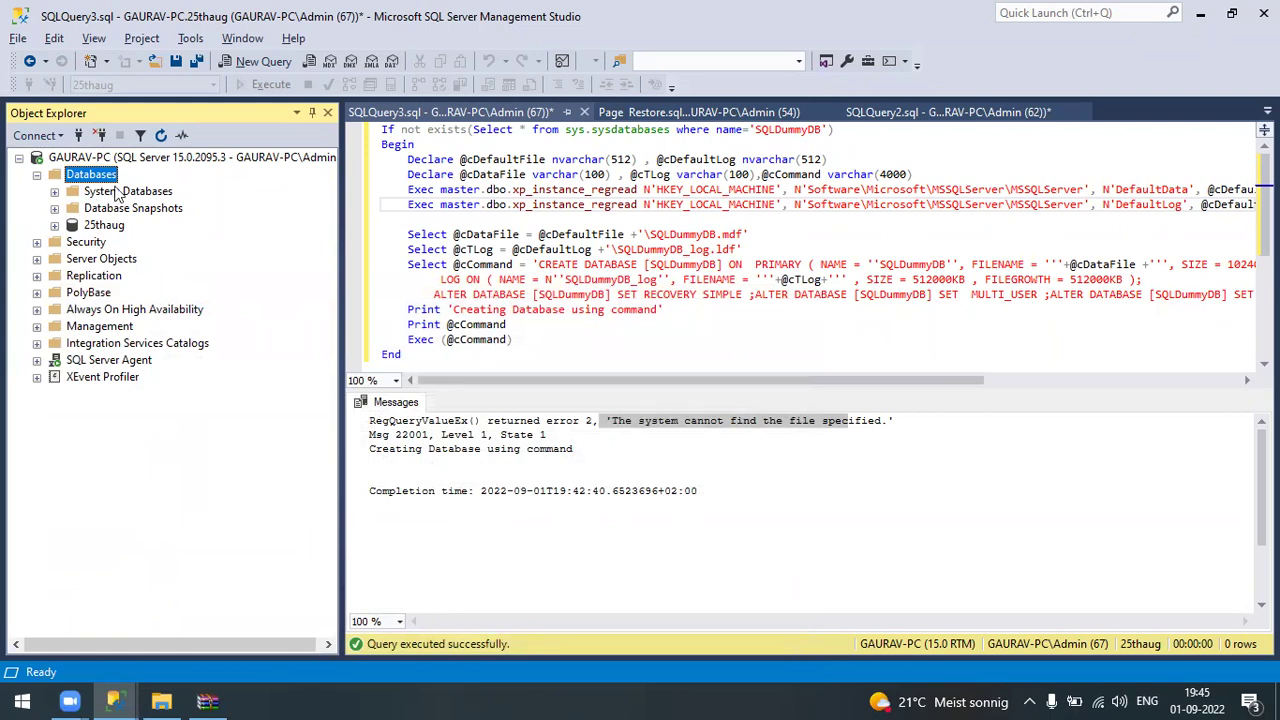
Start a database restore from the Databases node, set its source to Device and open the backup device selection
right_click(86, 176)
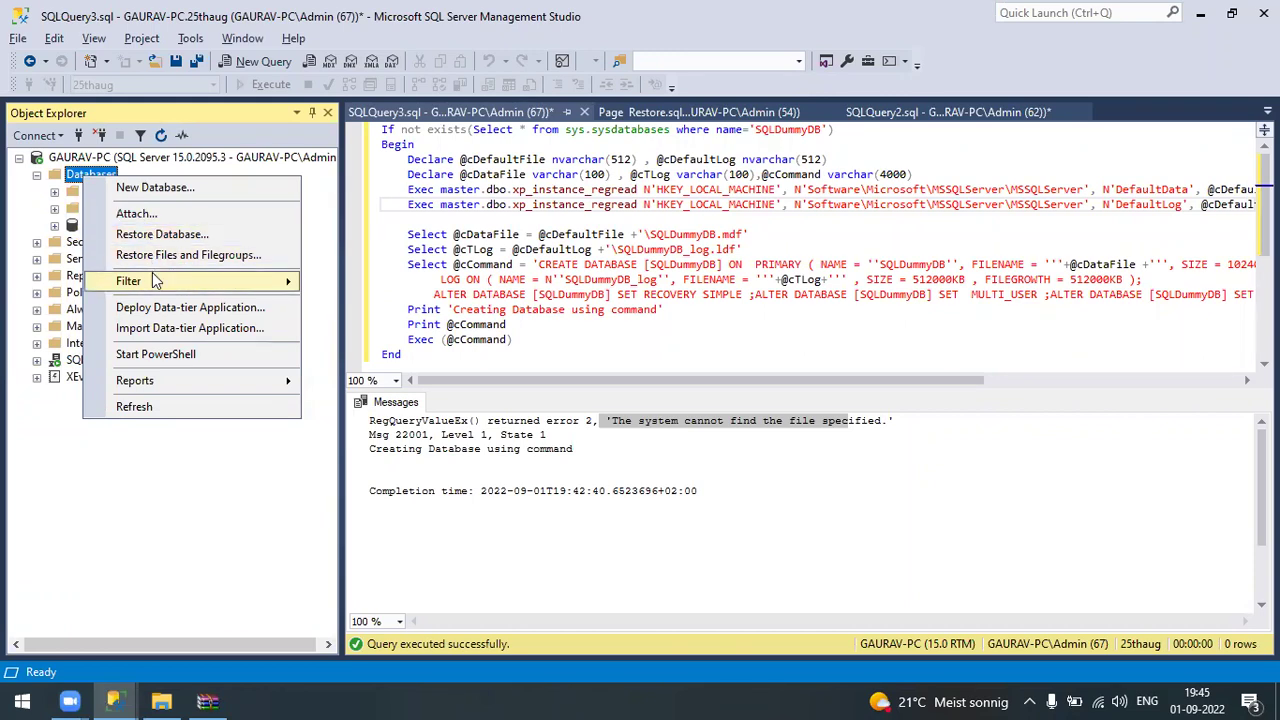
mouse_move(152, 283)
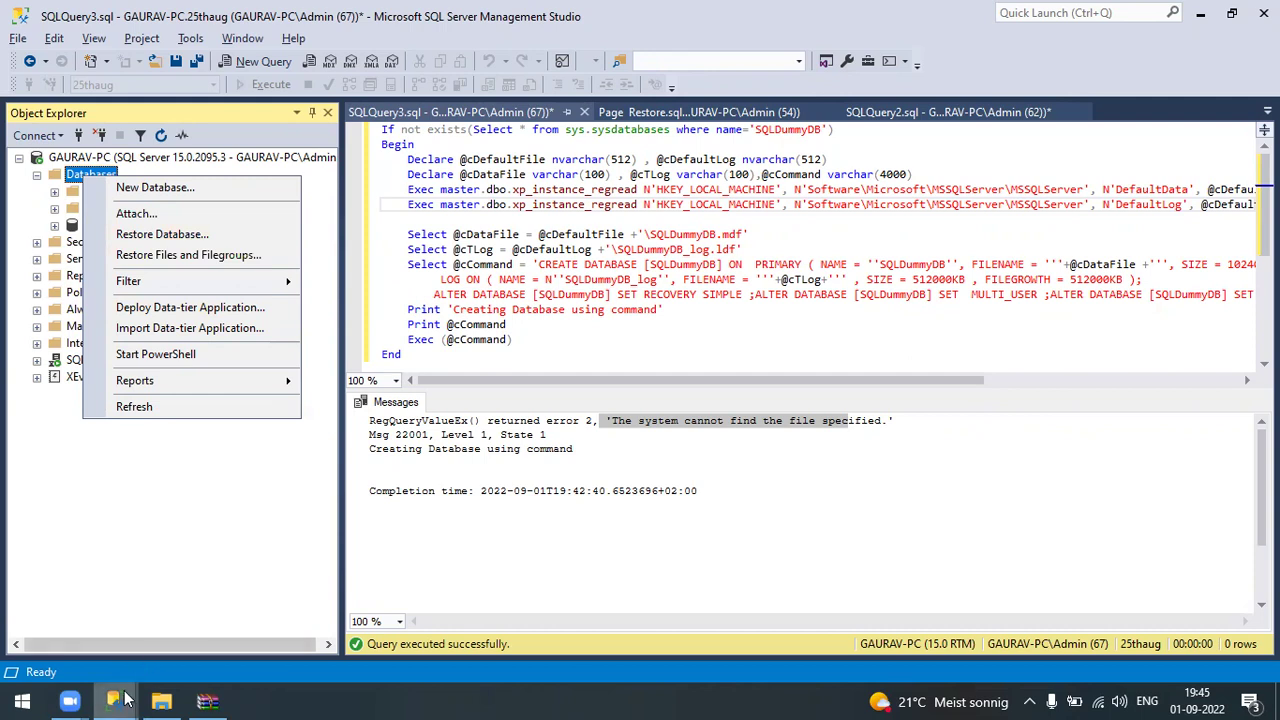
left_click(150, 240)
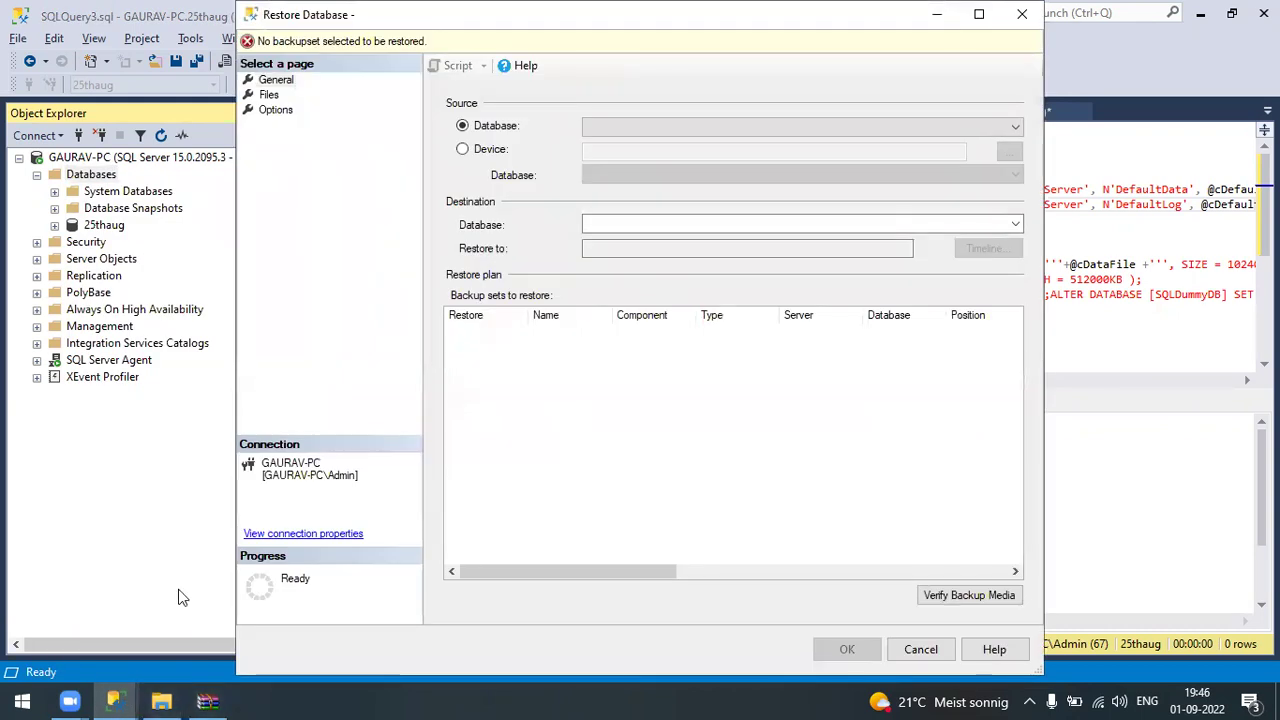
left_click(667, 126)
left_click(462, 149)
left_click(462, 149)
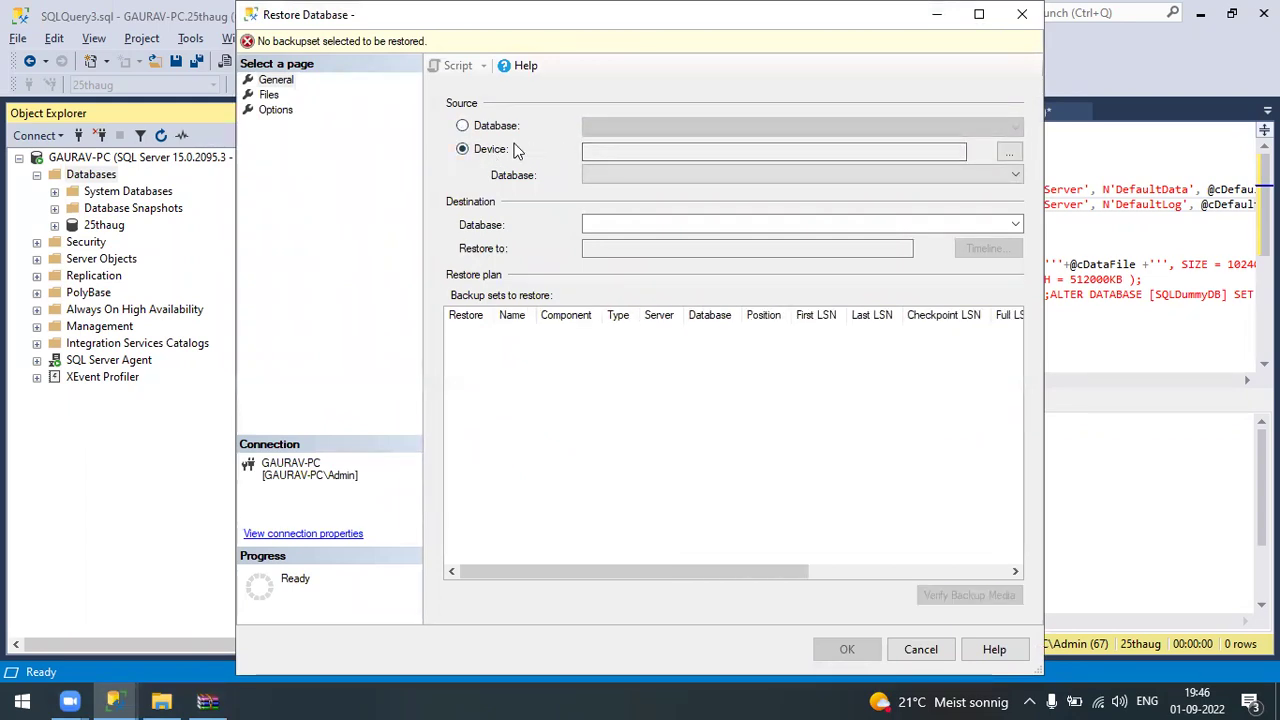
left_click(1014, 152)
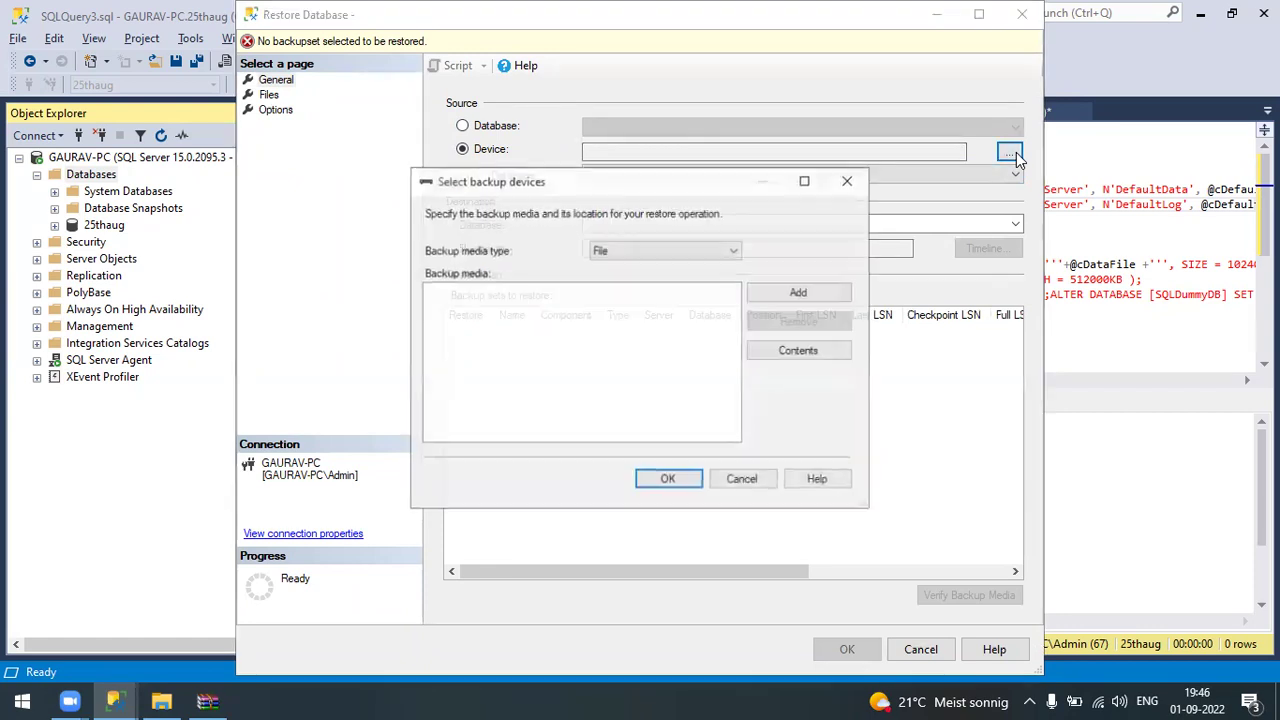
Set the backup media type to URL, inspect the Azure storage container and shared access signature fields, and cancel the location selection
left_click(643, 250)
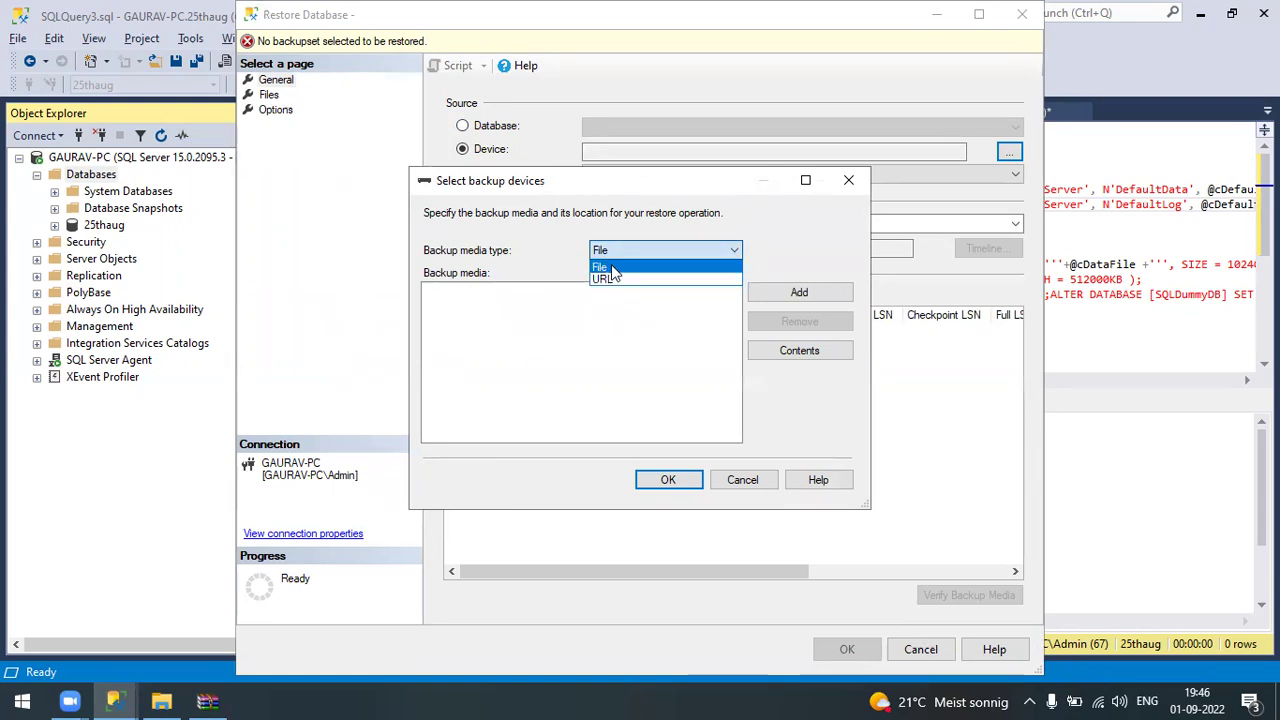
left_click(603, 278)
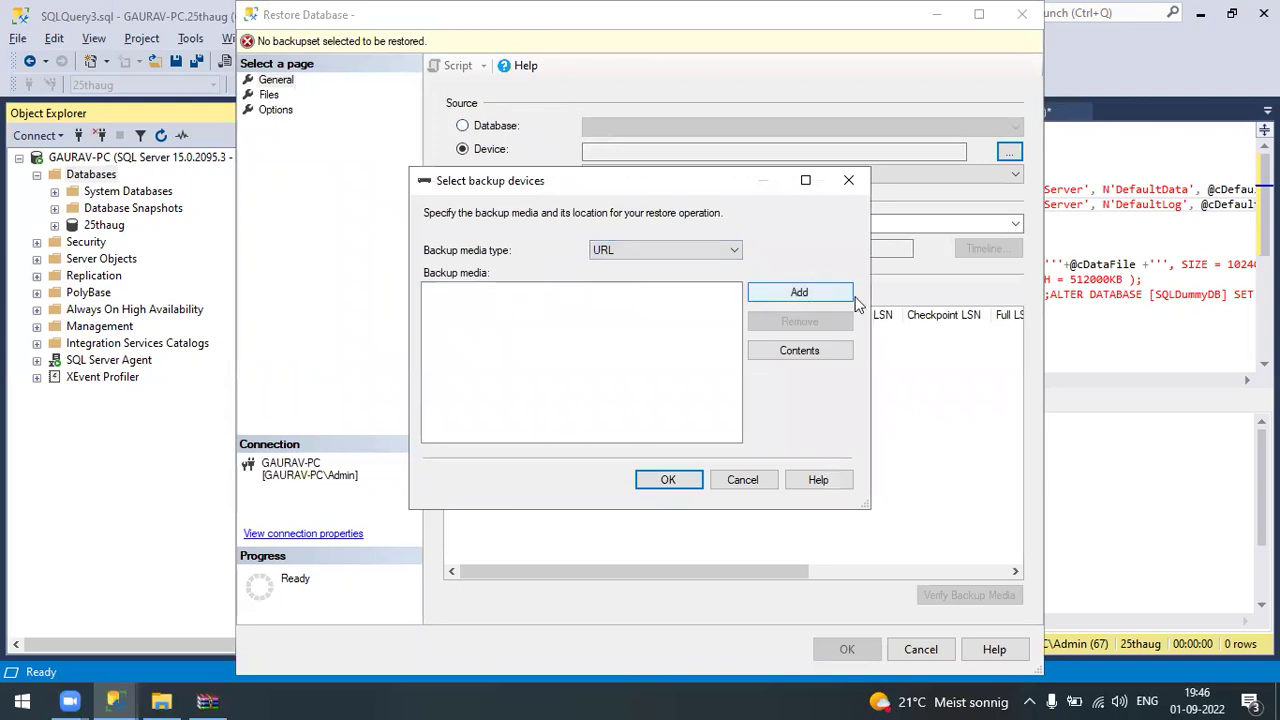
left_click(799, 291)
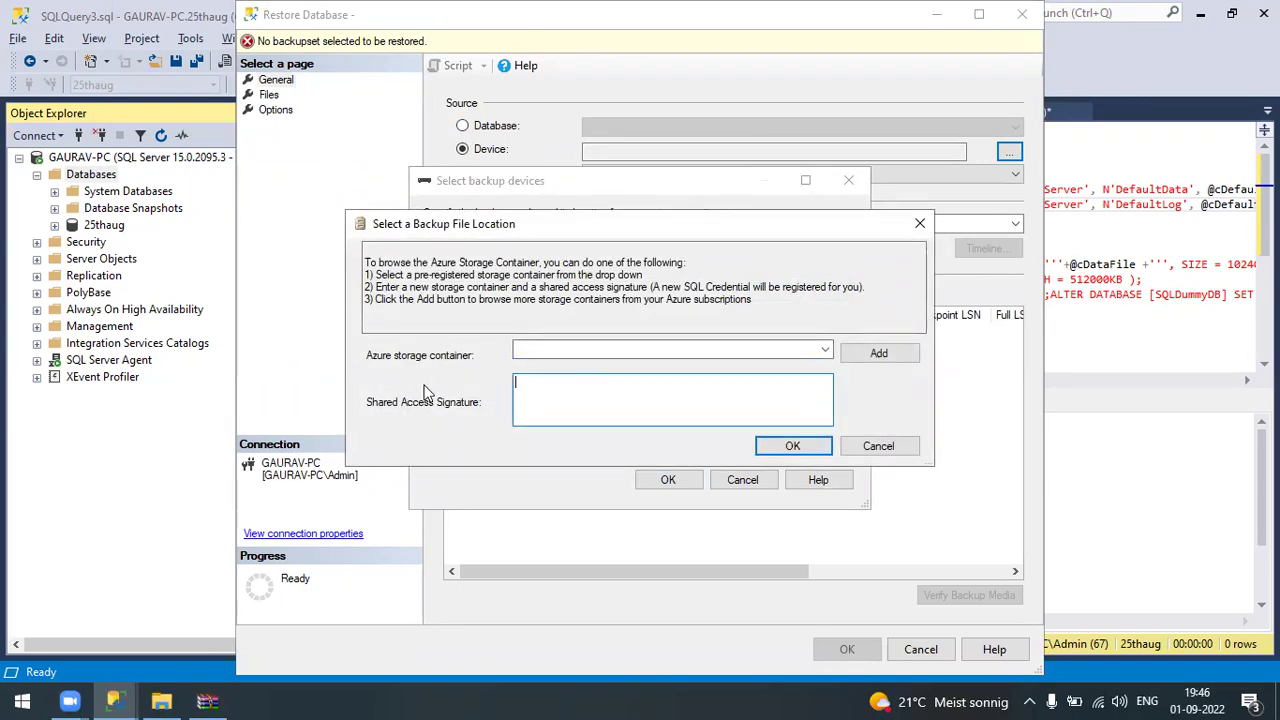
left_click(545, 352)
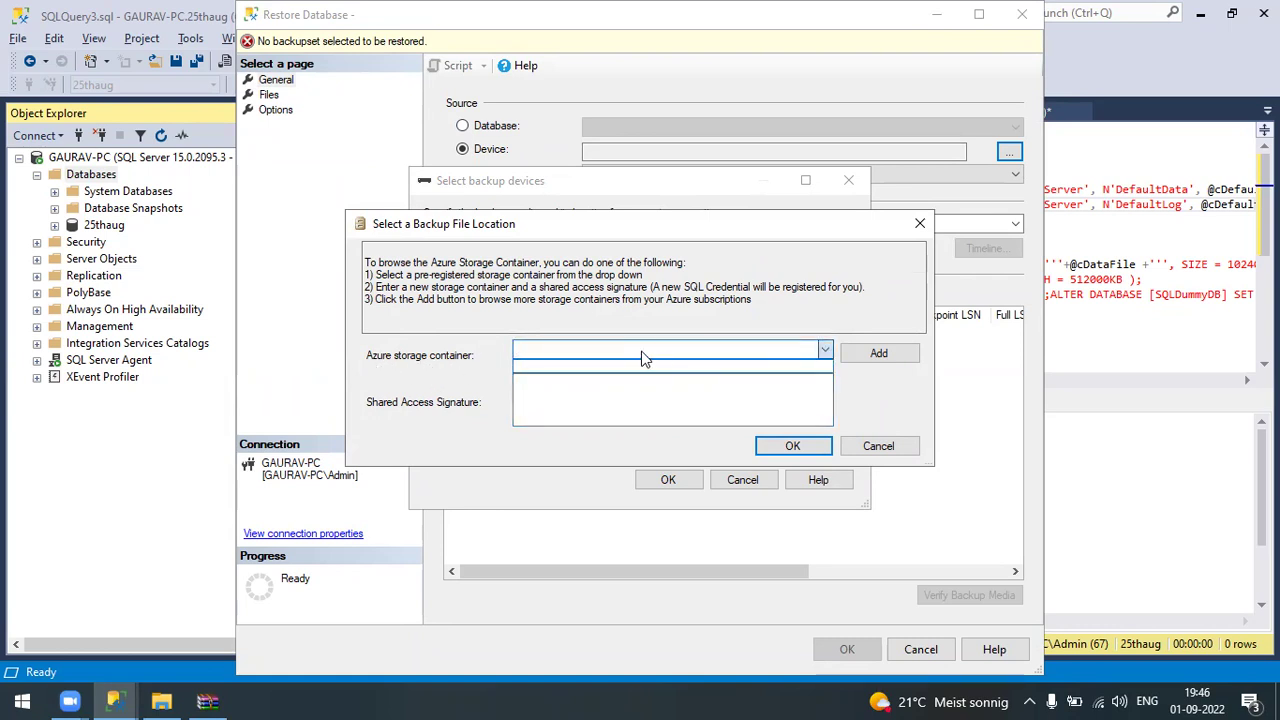
left_click(548, 409)
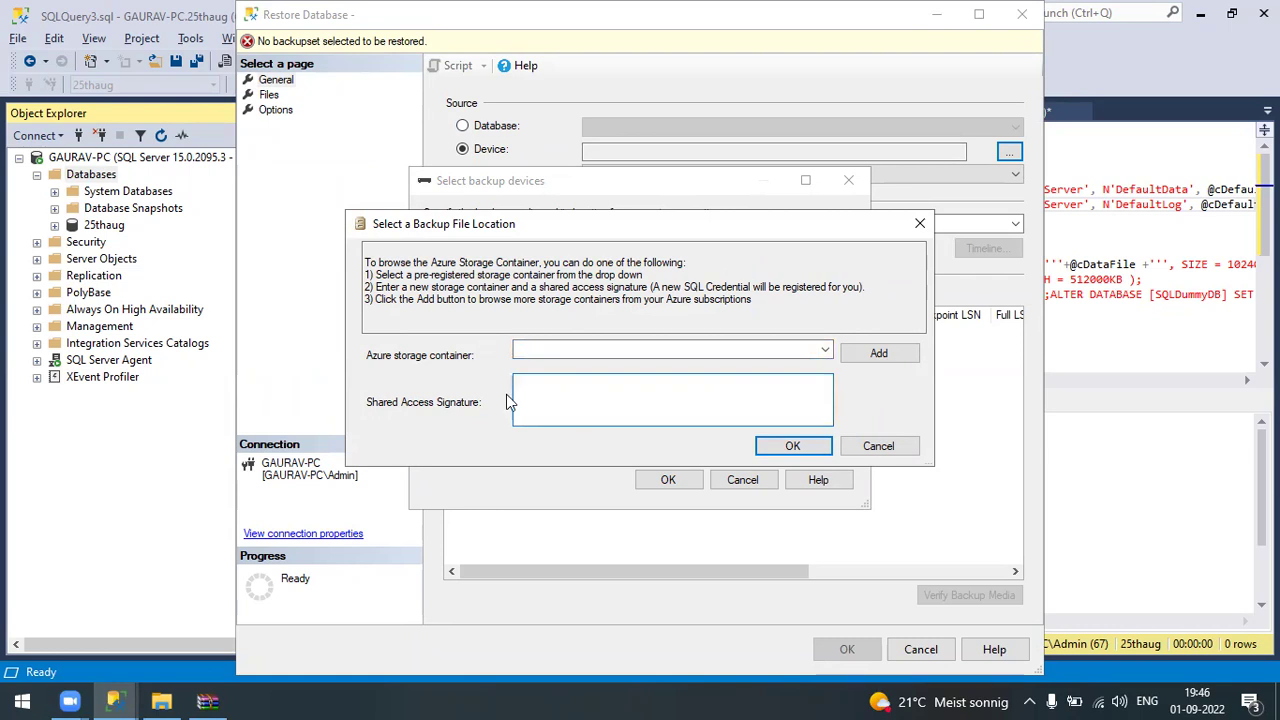
left_click(879, 447)
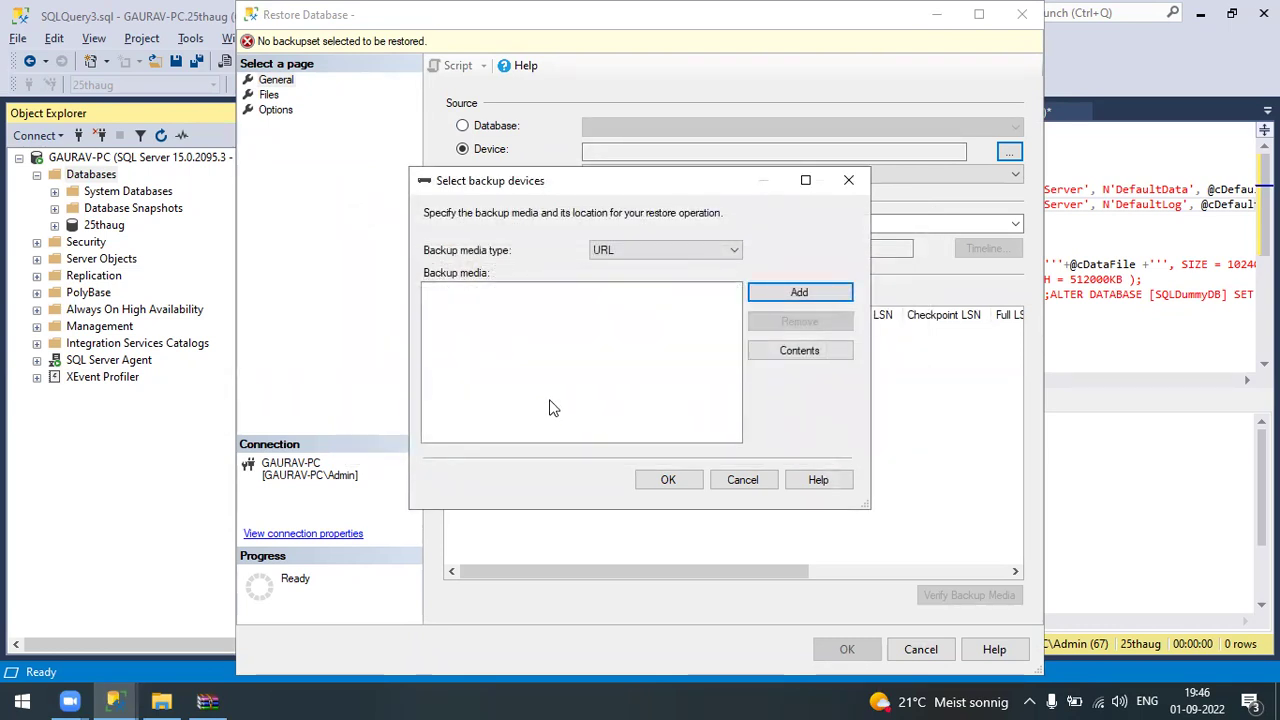
Set the backup media type to File, look in the server's Backup folder, and cancel the restore without choosing a file
left_click(630, 250)
left_click(607, 273)
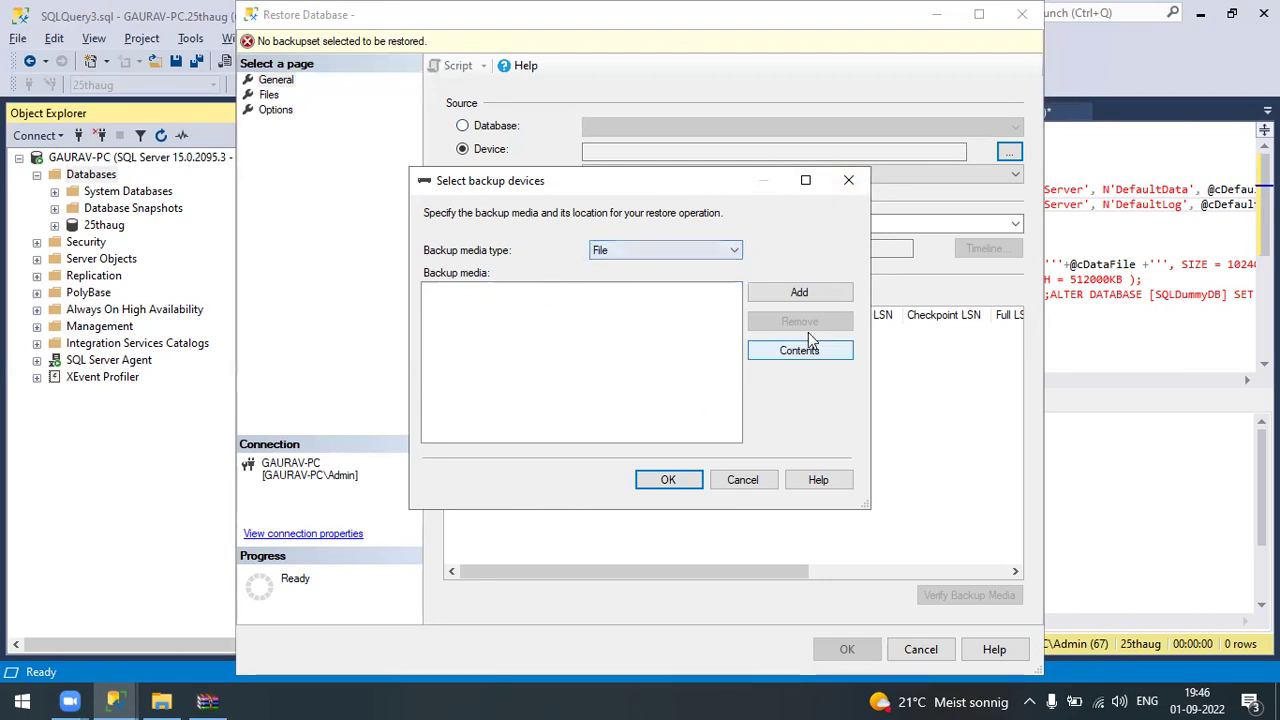
left_click(799, 293)
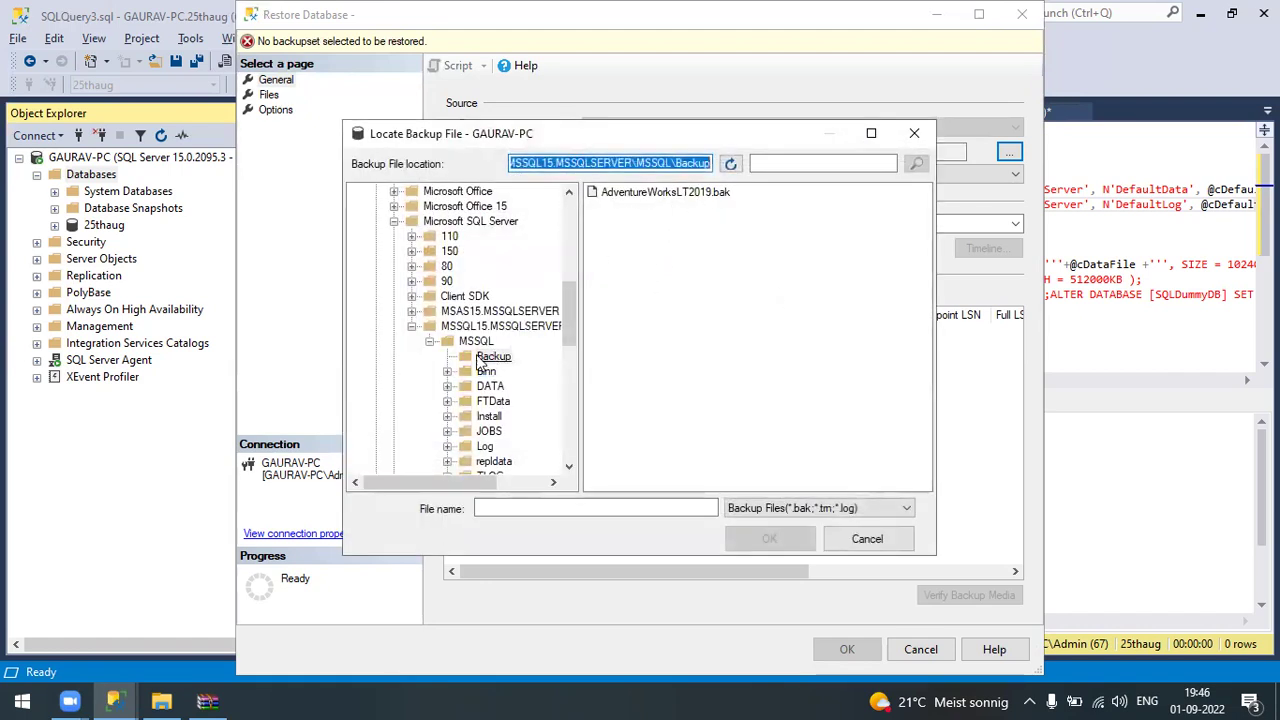
left_click(866, 538)
left_click(745, 480)
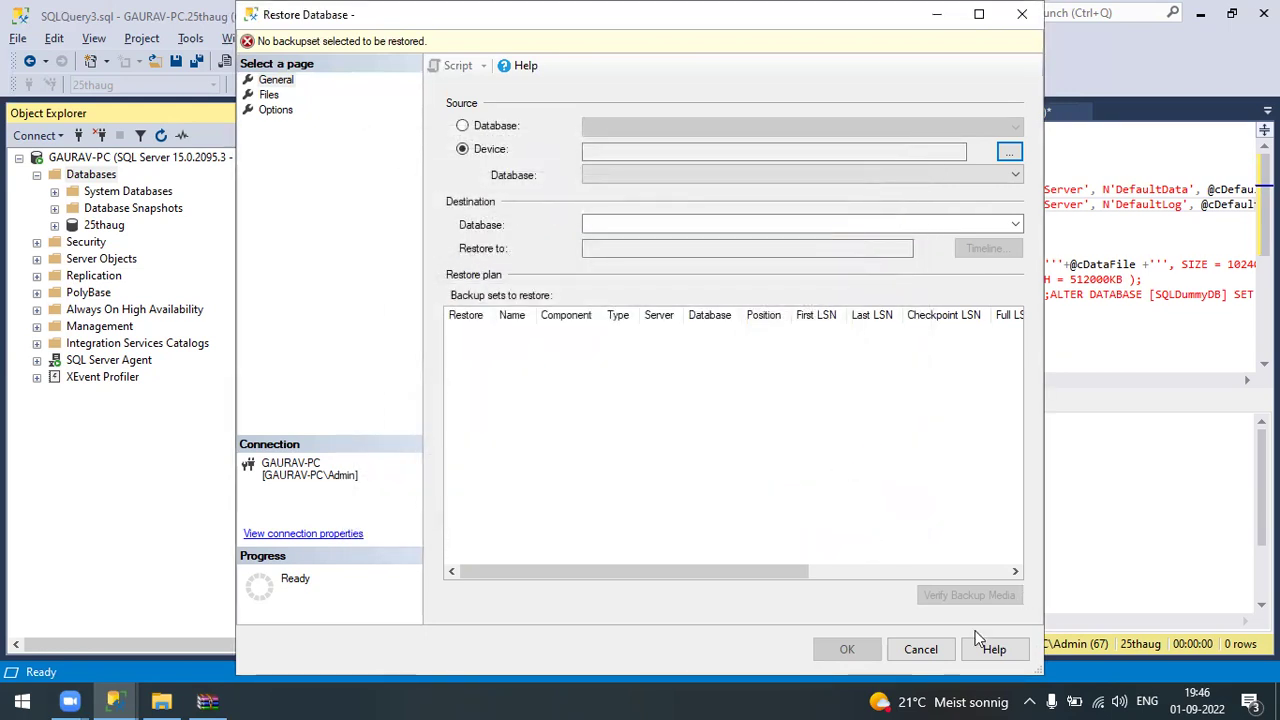
left_click(925, 649)
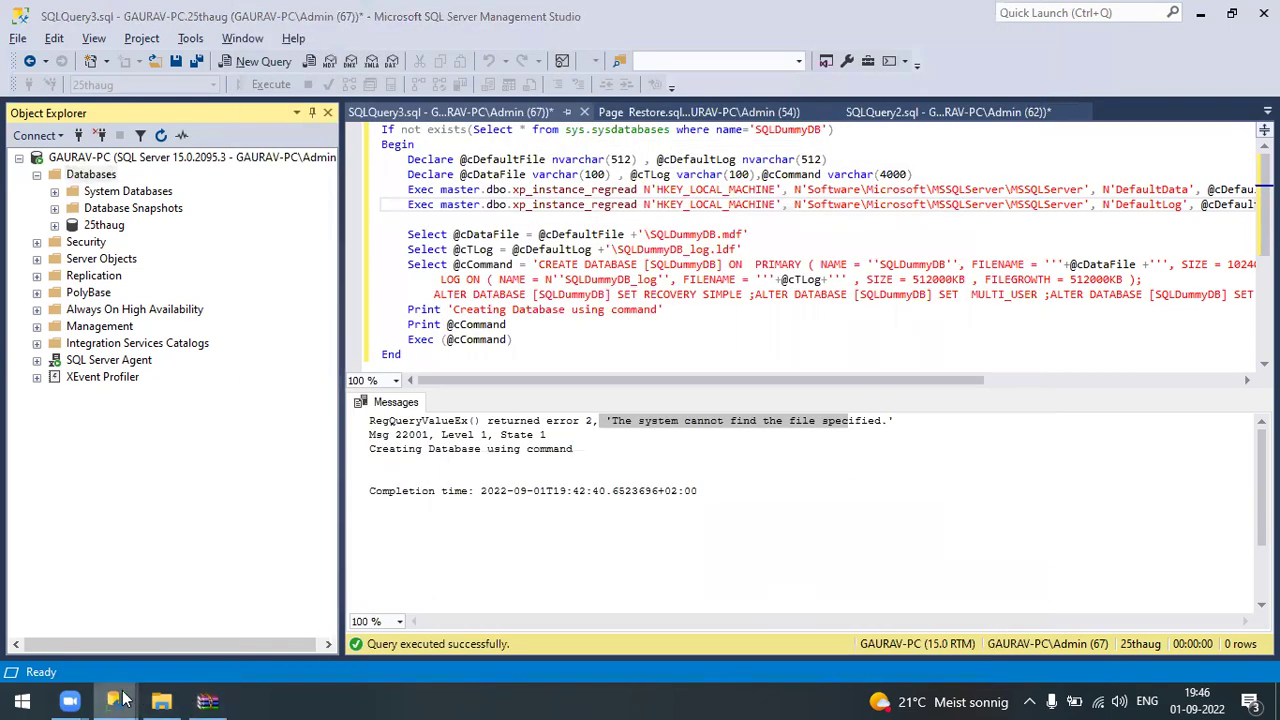
Switch to the open AdventureWorksLT2019 restore and examine its restore date and the backup sets' types, LSNs, dates and sizes
left_click(207, 700)
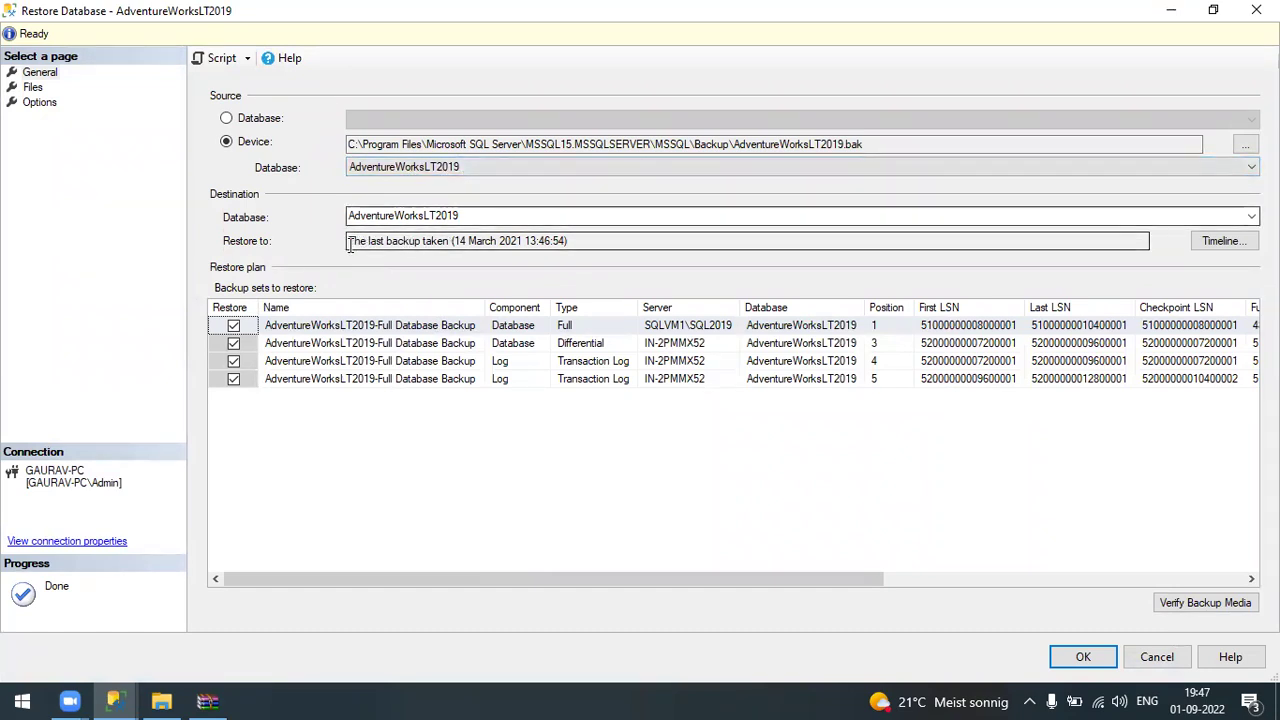
left_click_drag(462, 243, 568, 240)
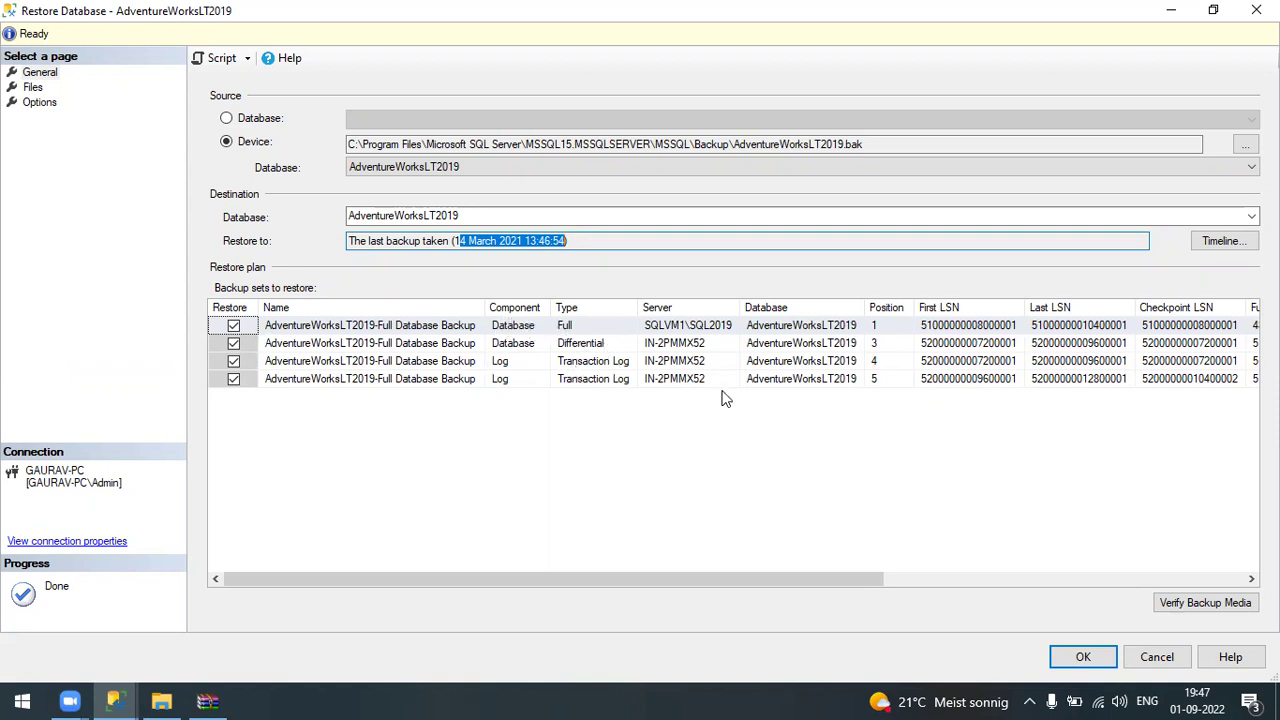
left_click_drag(583, 579, 746, 568)
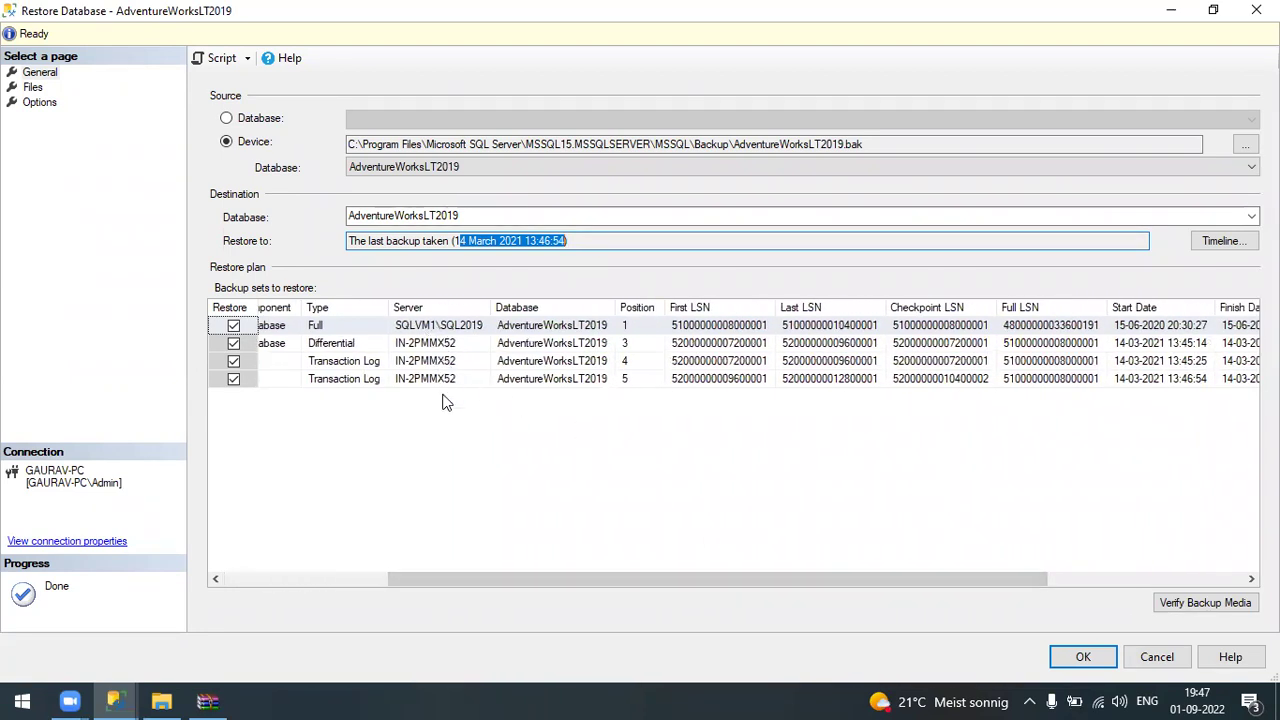
left_click_drag(578, 578, 663, 566)
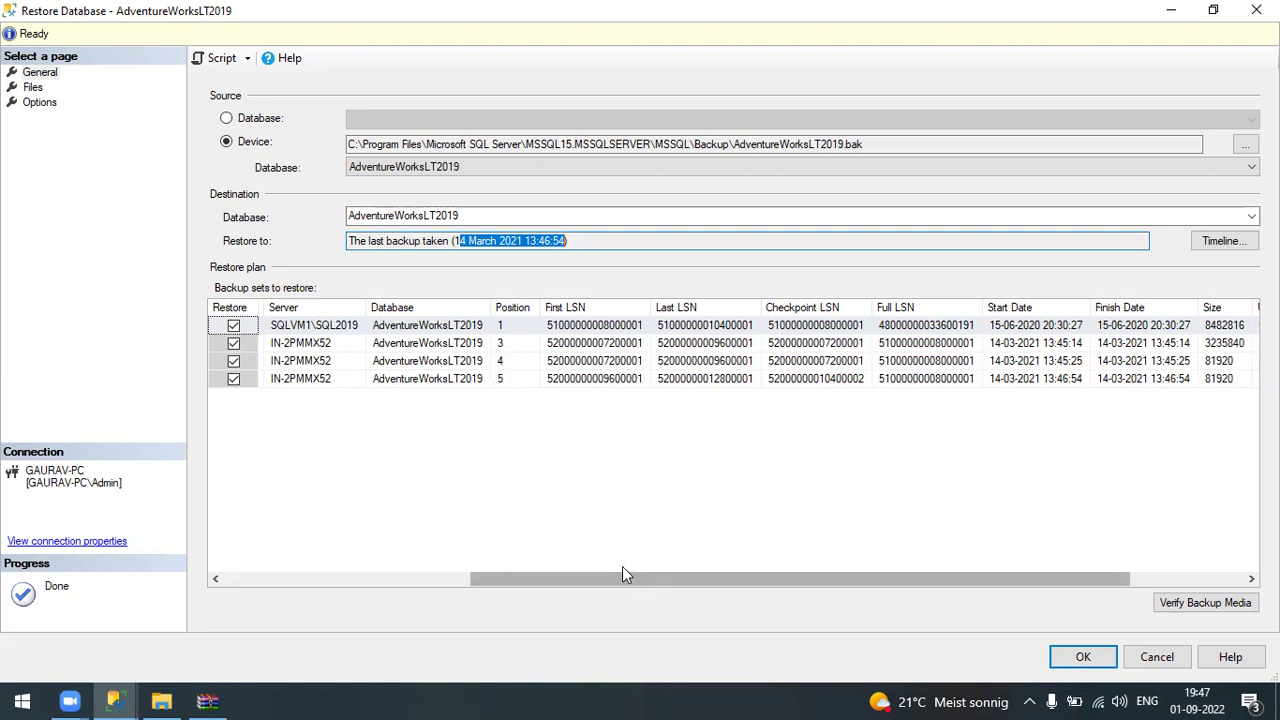
left_click_drag(613, 577, 720, 586)
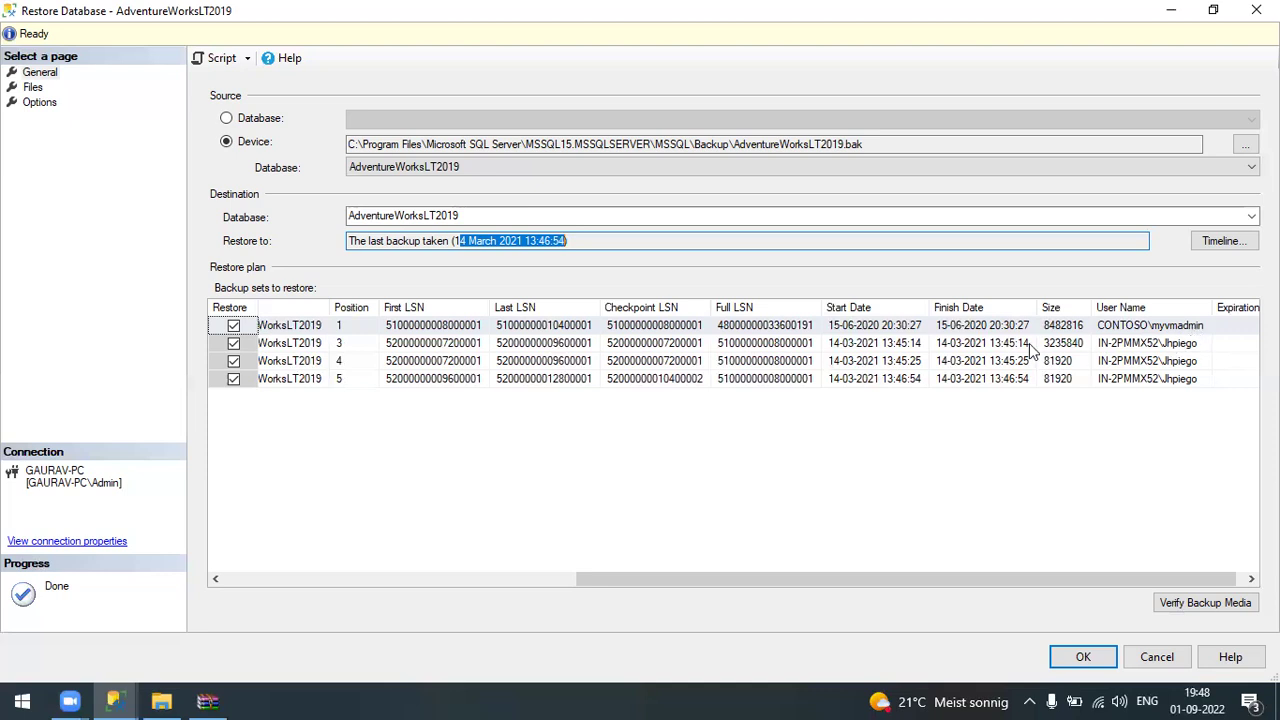
left_click_drag(1000, 578, 1097, 574)
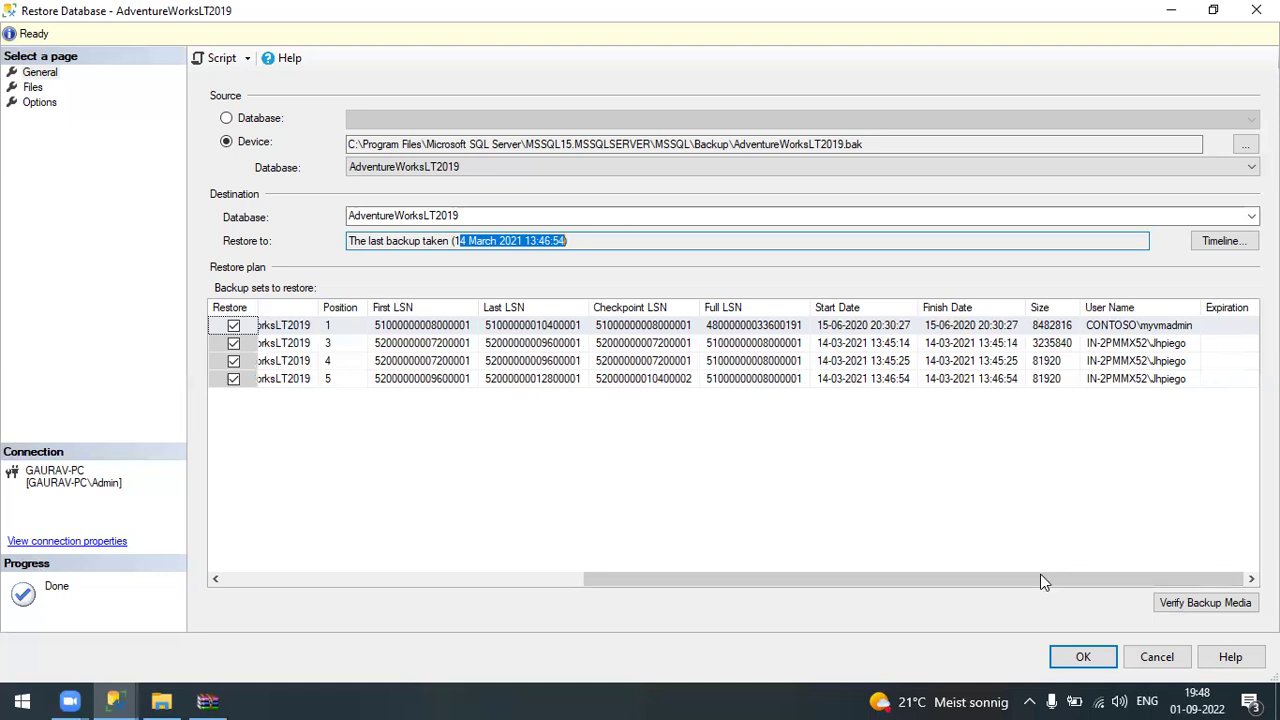
left_click_drag(1033, 587, 991, 586)
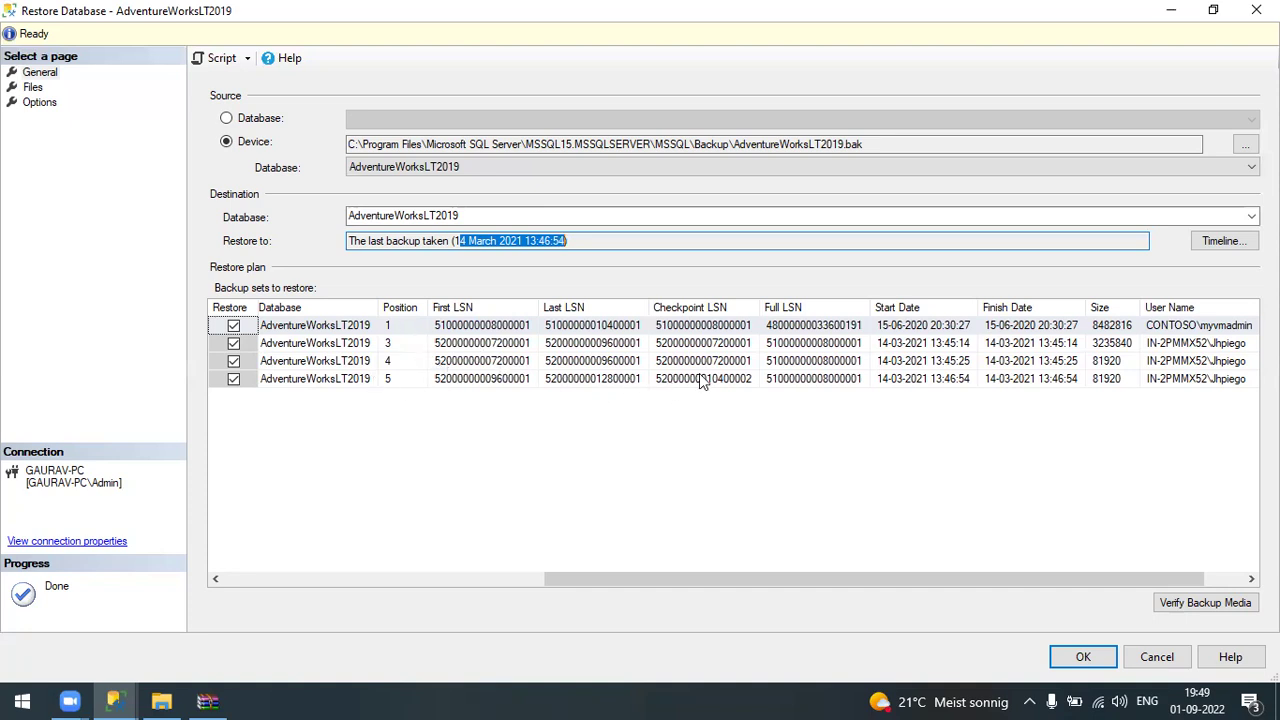
left_click(1205, 600)
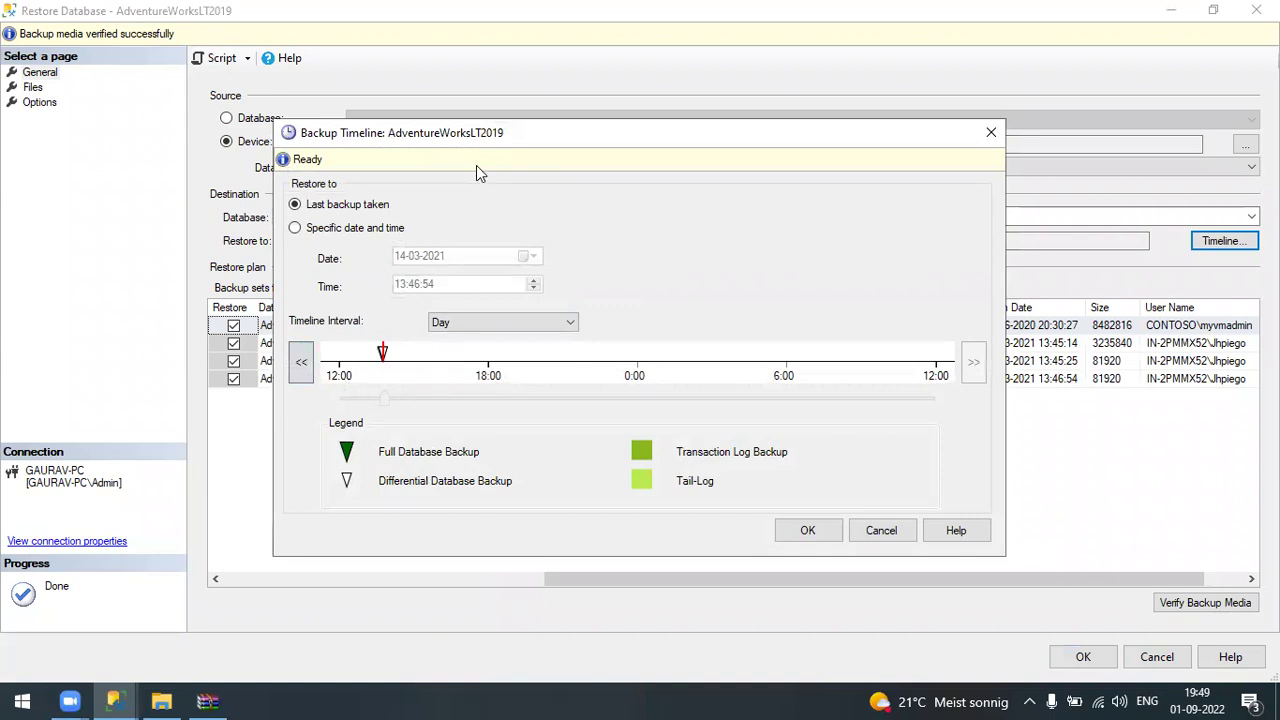
left_click_drag(461, 135, 620, 413)
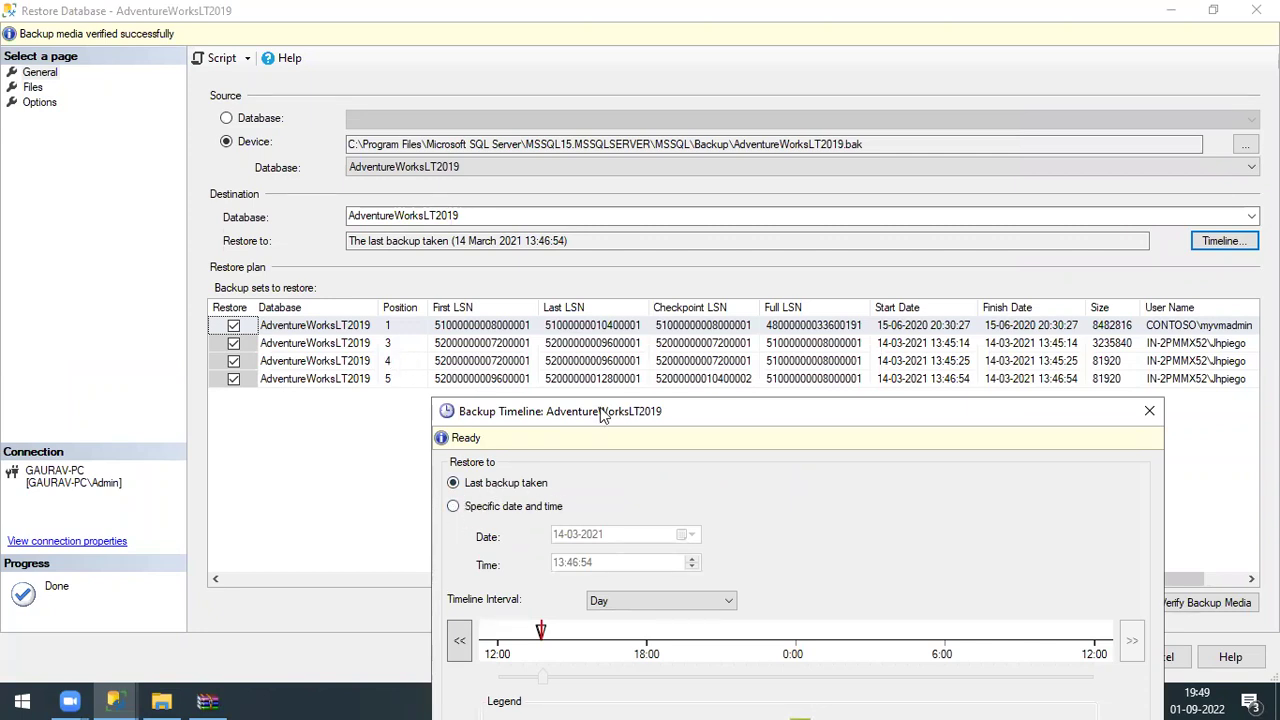
left_click_drag(628, 404, 517, 110)
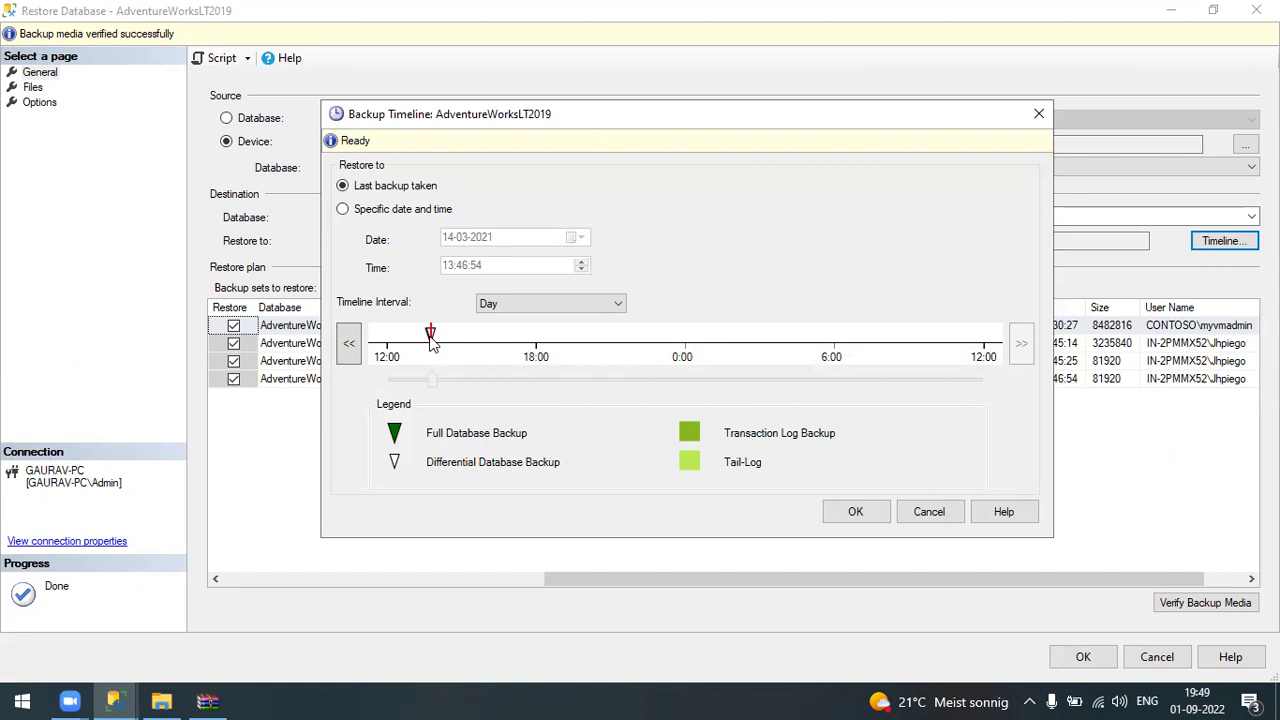
mouse_move(432, 340)
left_click(342, 211)
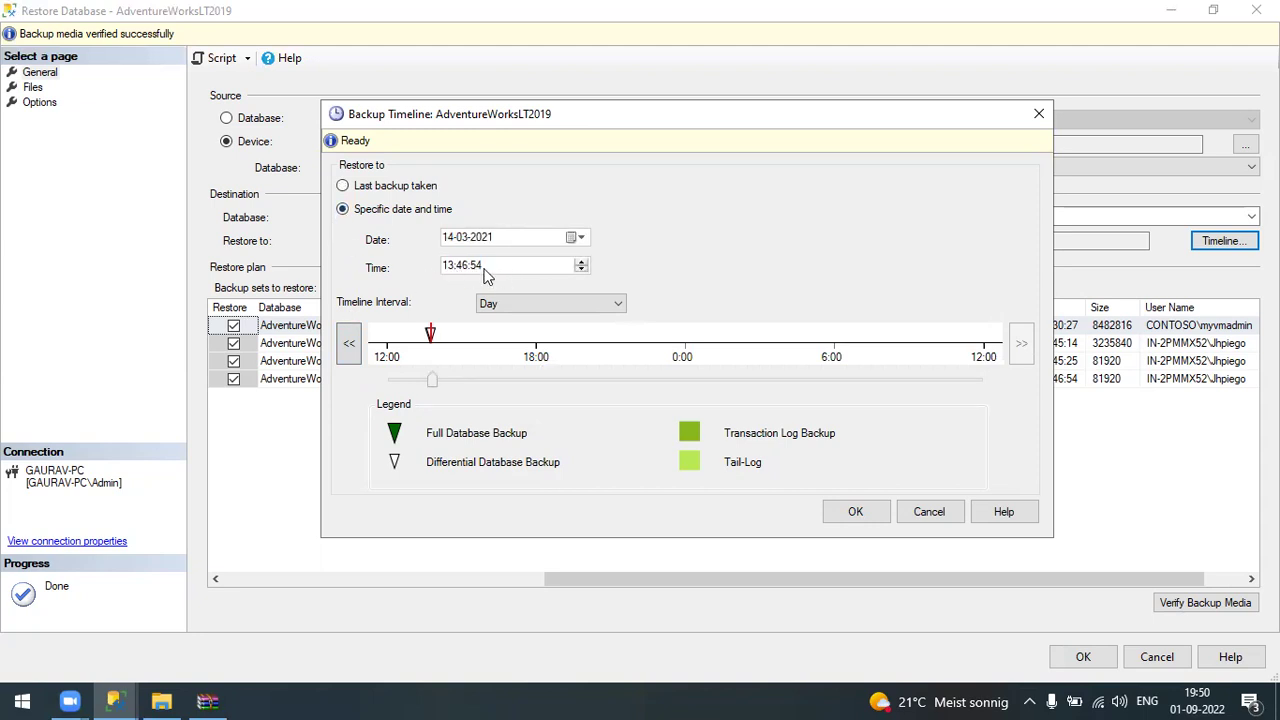
left_click(860, 514)
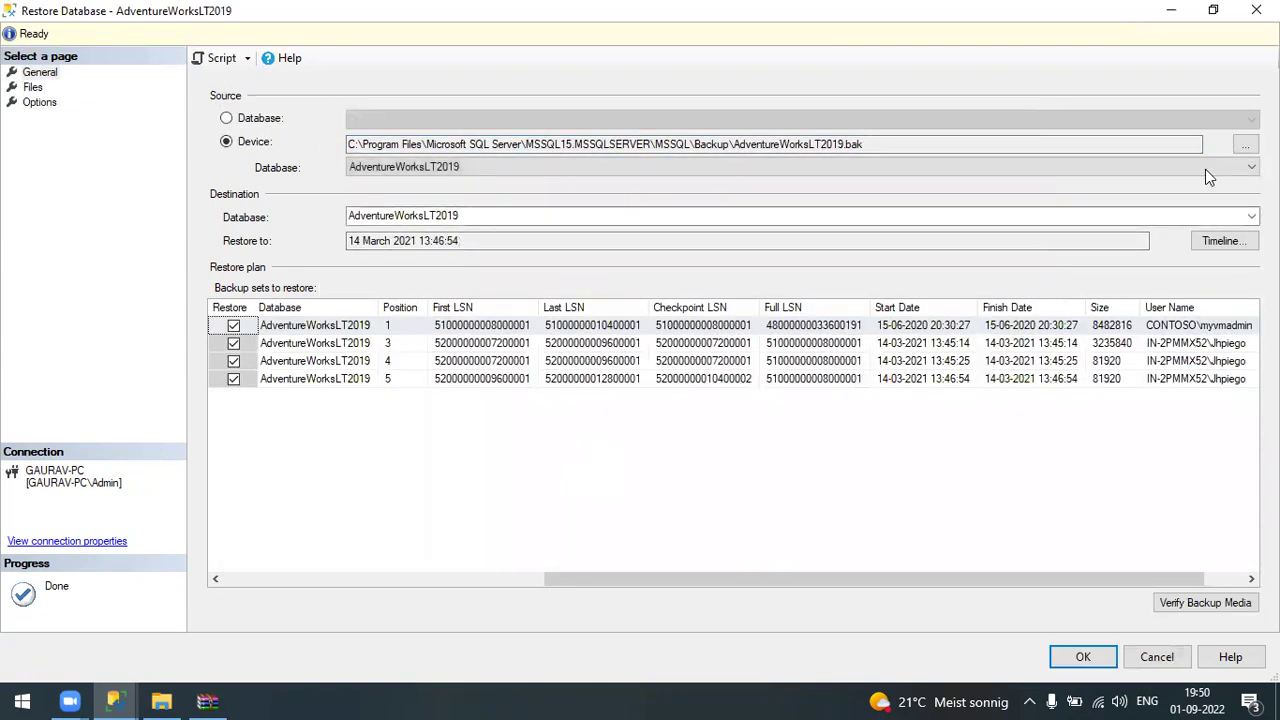
Minimize the restore dialog and examine the RESTORE DATABASE and RESTORE LOG statements in SQLQuery4.sql
left_click(1171, 10)
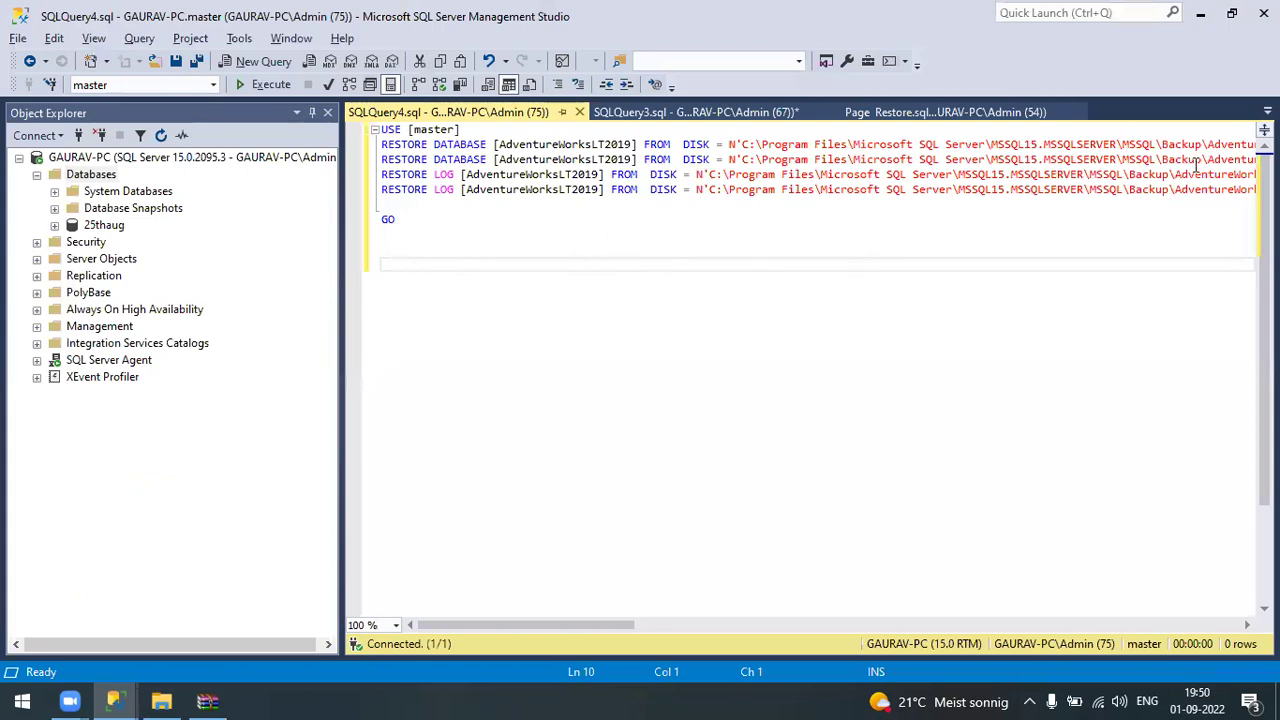
left_click_drag(615, 624, 554, 566)
triple_click(410, 146)
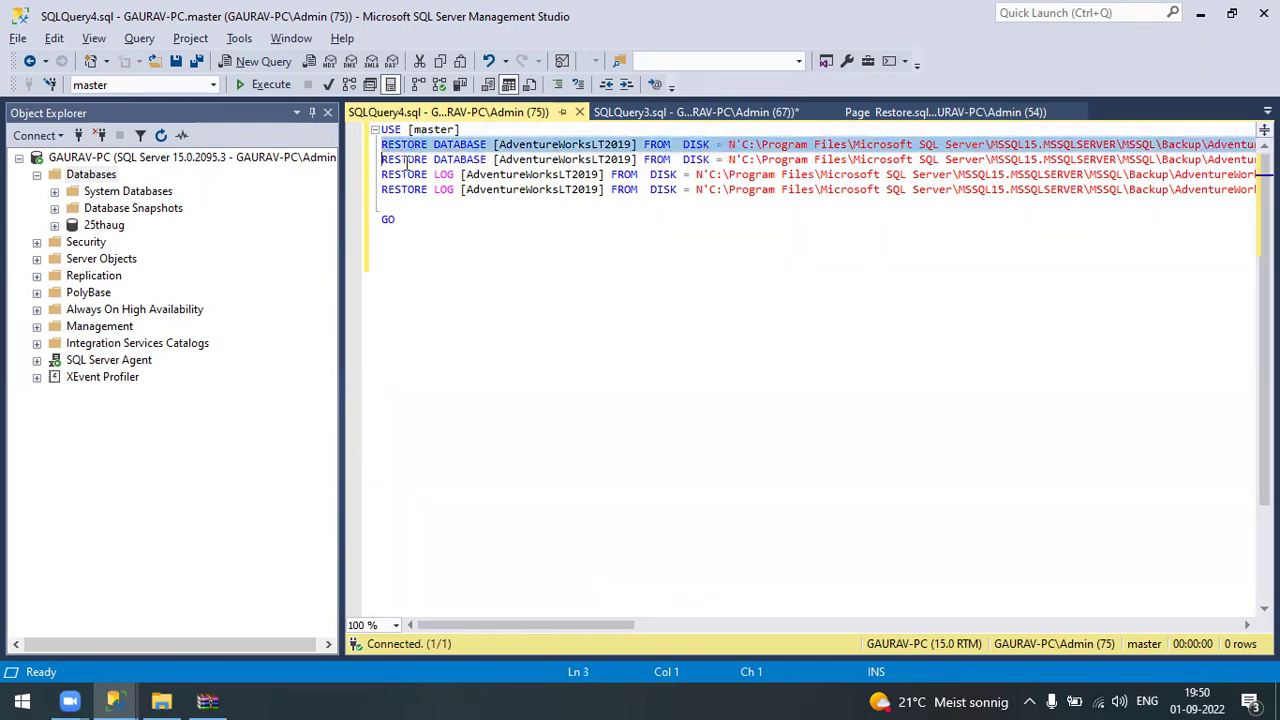
left_click_drag(675, 163, 1018, 175)
left_click_drag(671, 626, 534, 547)
left_click(520, 357)
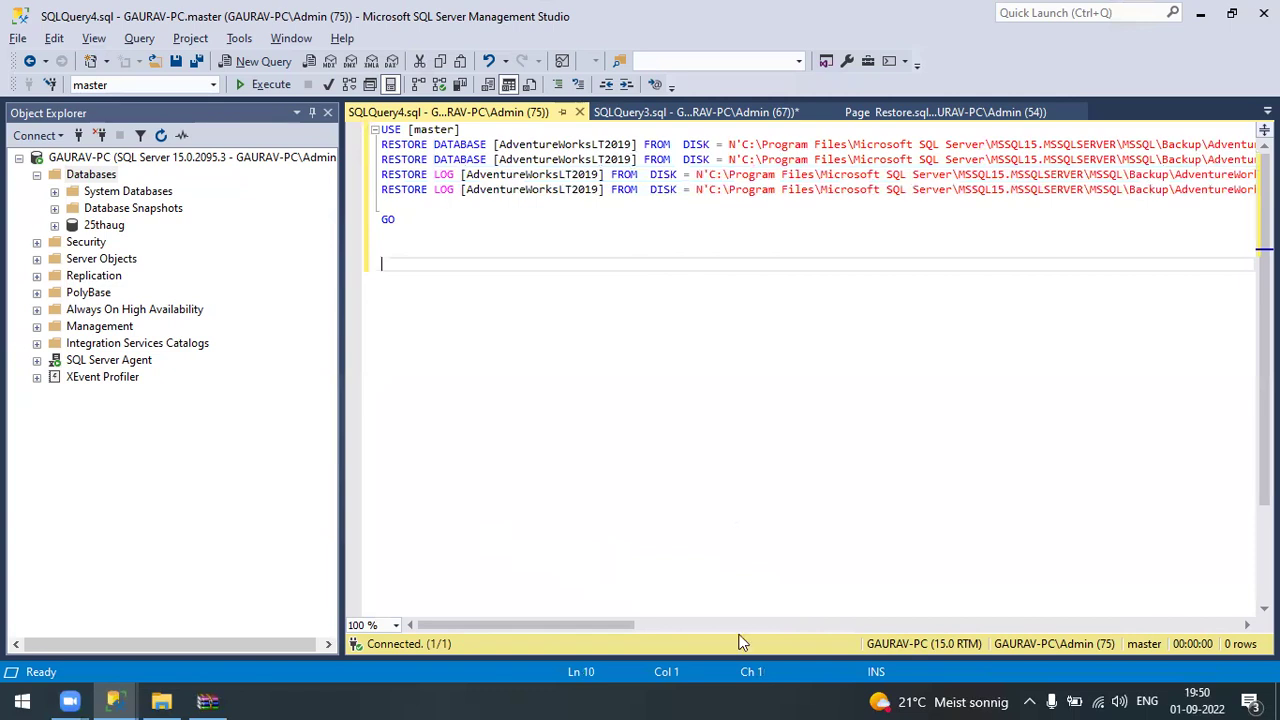
Insert a line break after FROM in the first RESTORE DATABASE statement and check the NORECOVERY options in the restore script
left_click(672, 144)
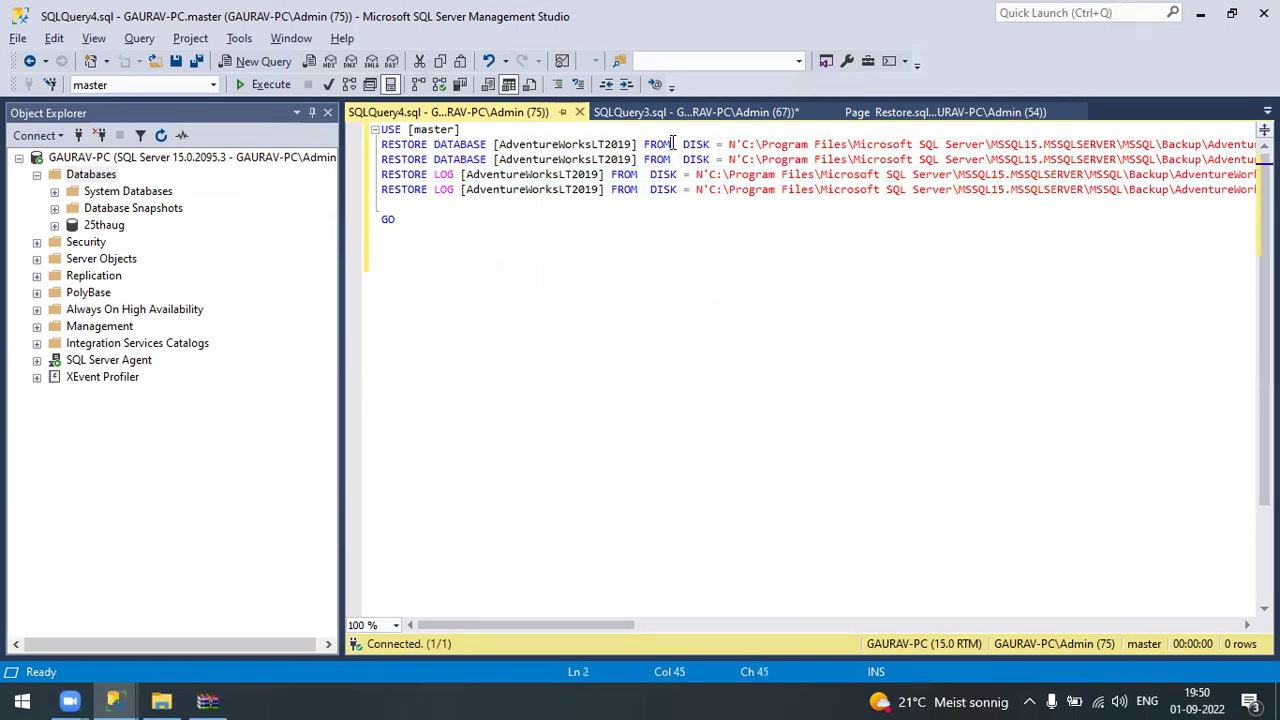
key("Return")
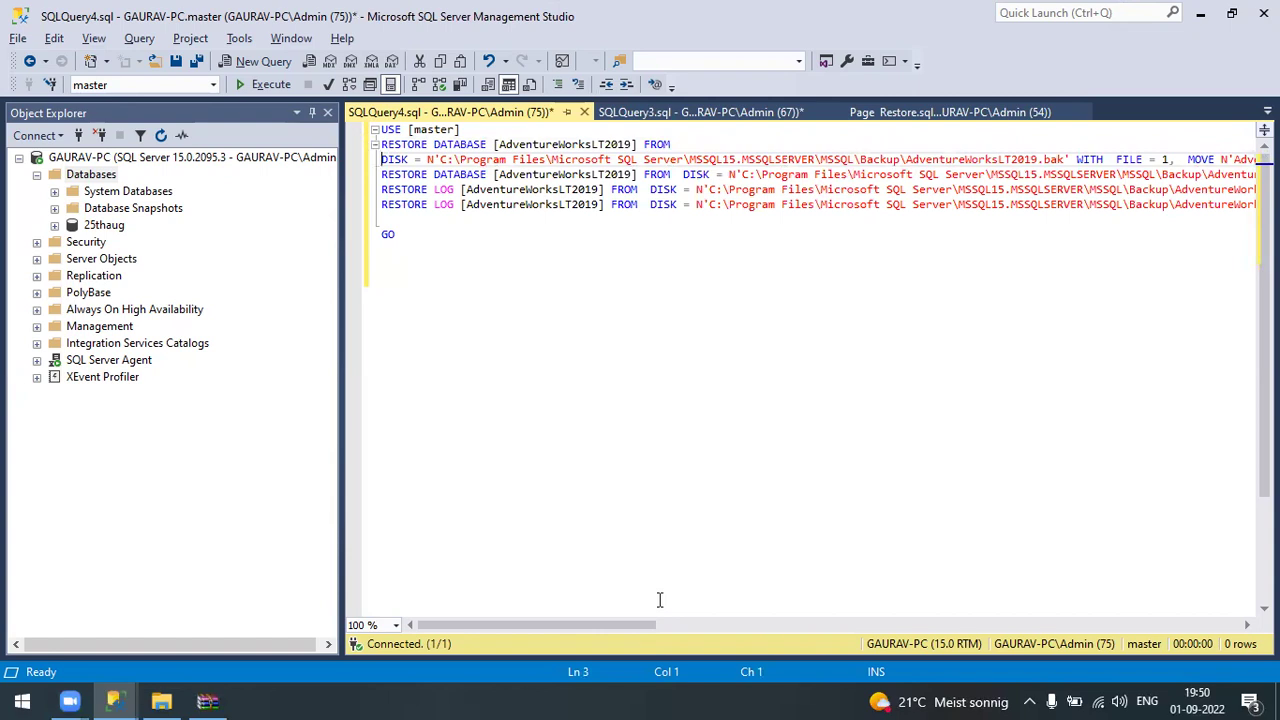
left_click_drag(645, 624, 911, 649)
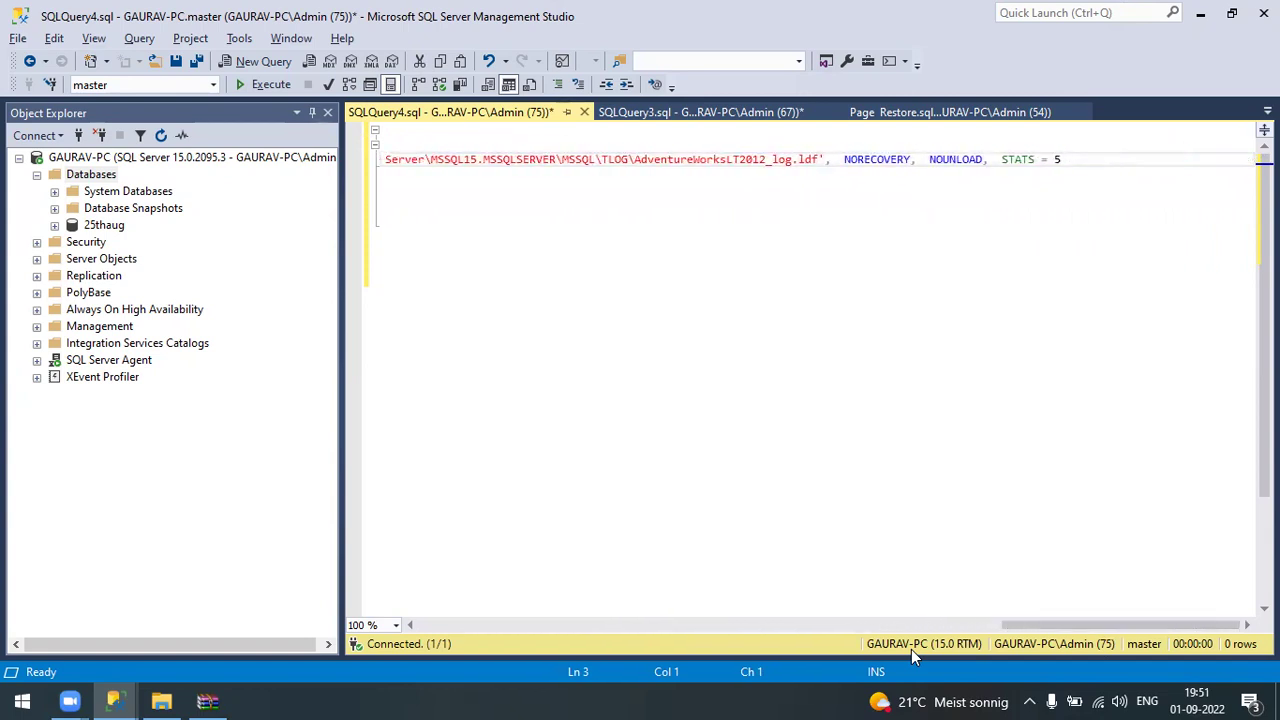
double_click(856, 162)
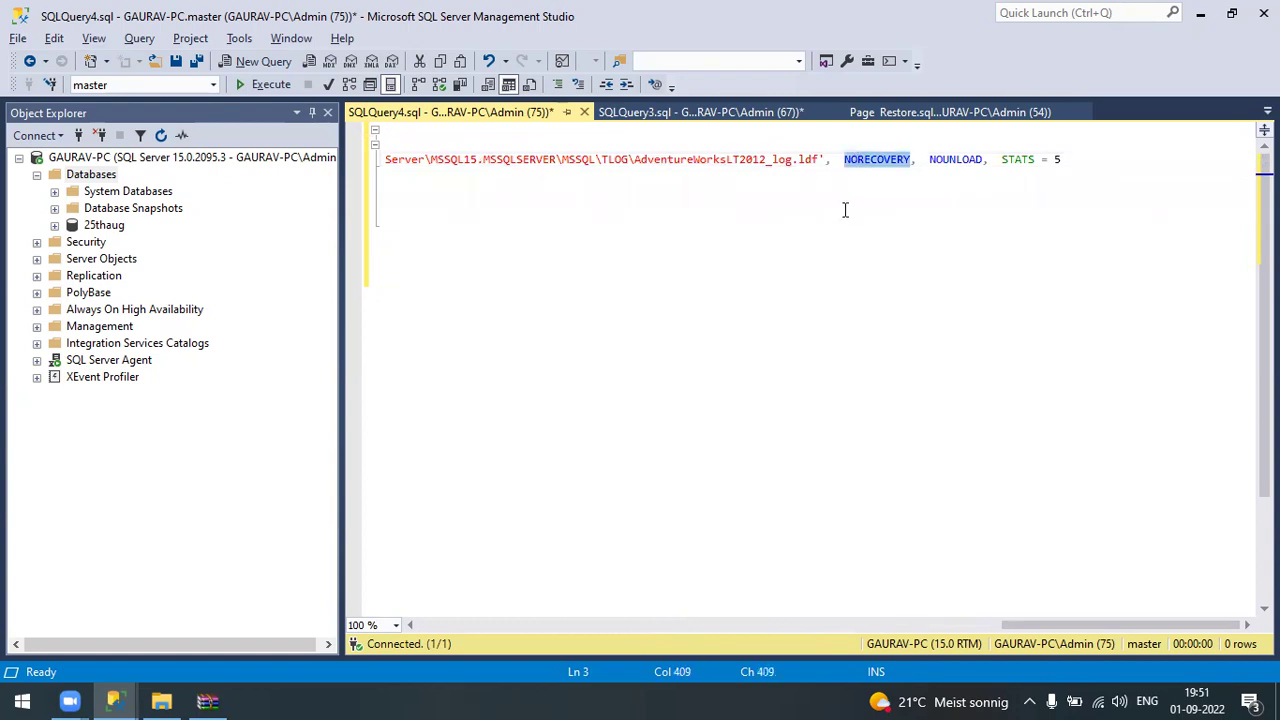
left_click_drag(990, 625, 668, 610)
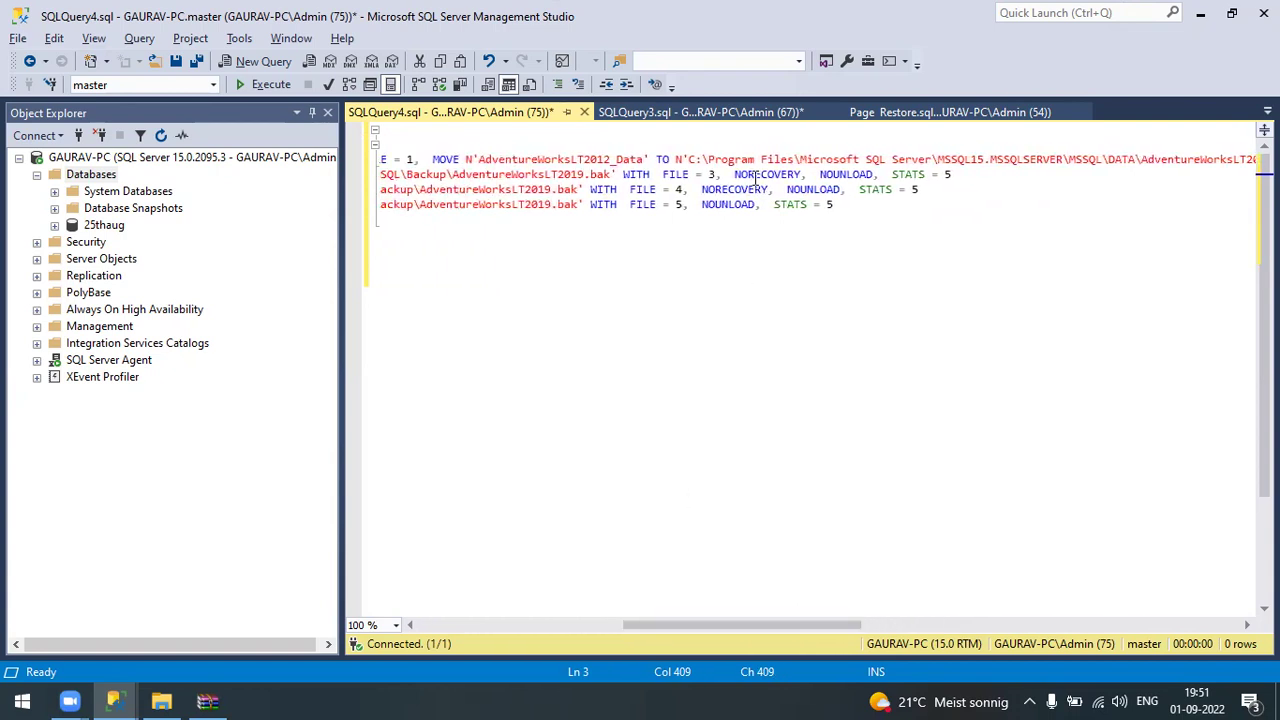
Examine the FILE, NORECOVERY and STATS options of the second RESTORE DATABASE statement and compare the statements' backup paths in the script
double_click(757, 176)
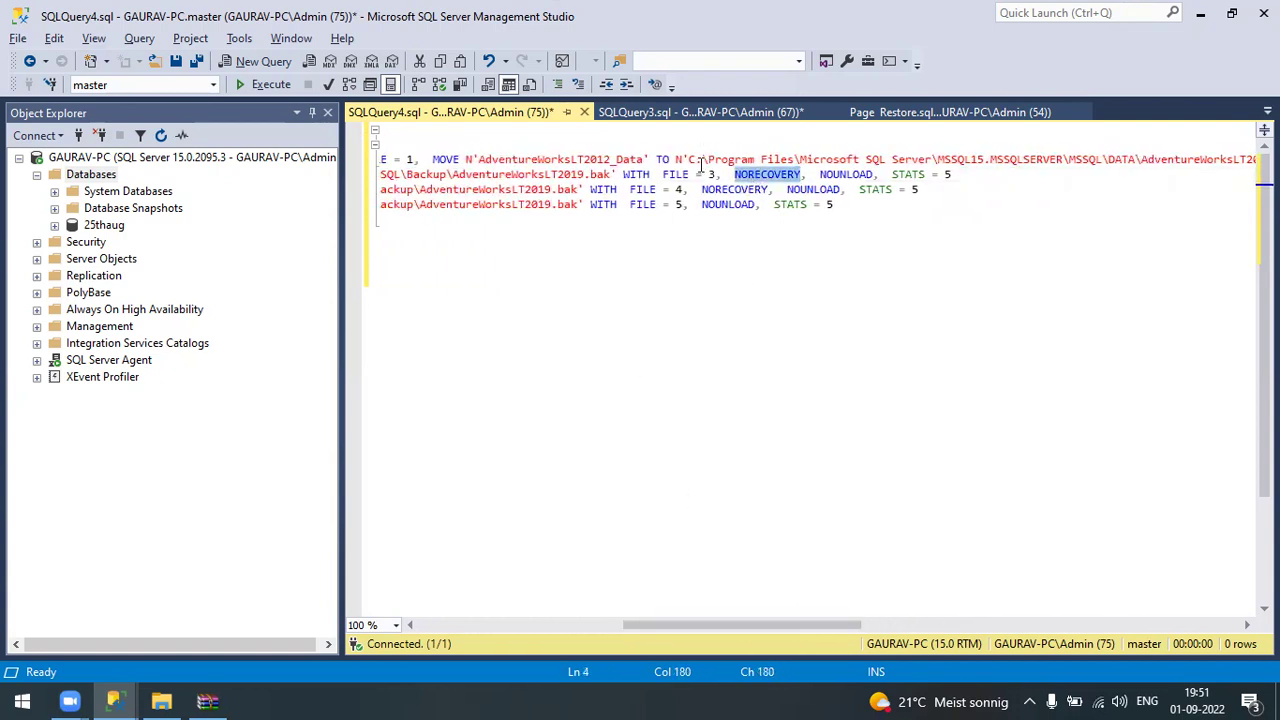
left_click_drag(704, 176, 714, 175)
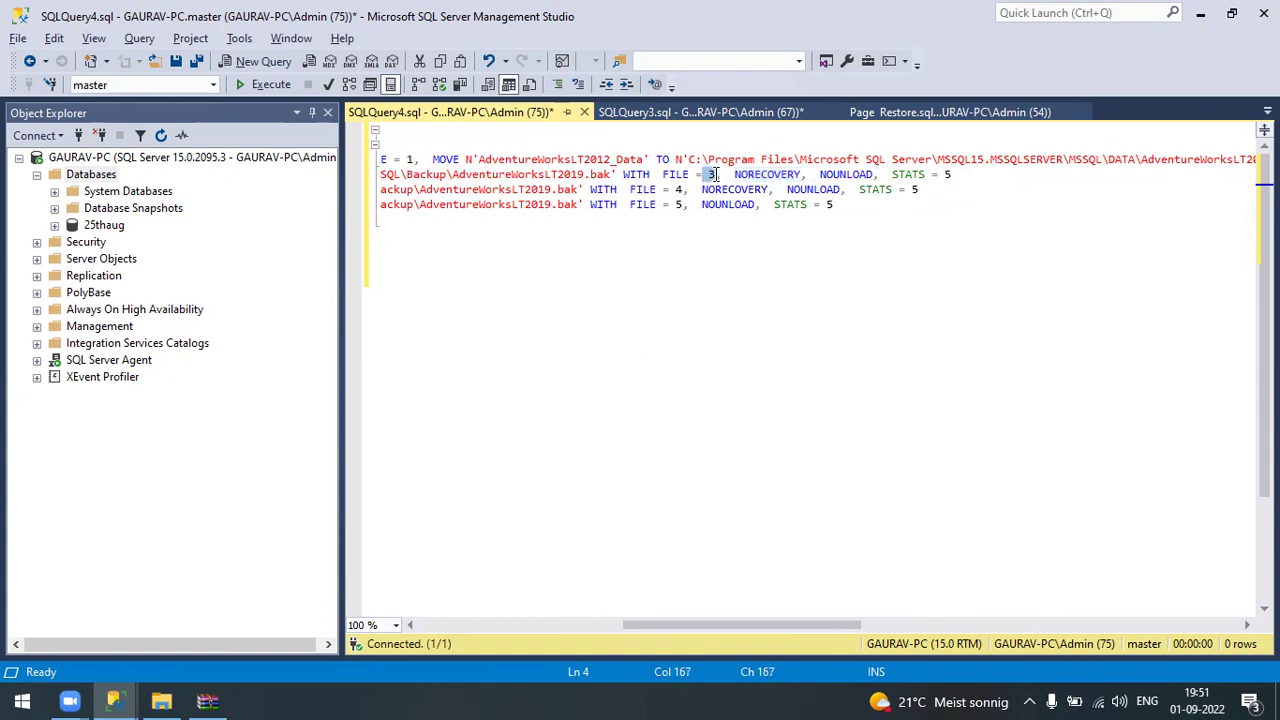
double_click(949, 174)
left_click(592, 232)
left_click_drag(806, 625, 457, 541)
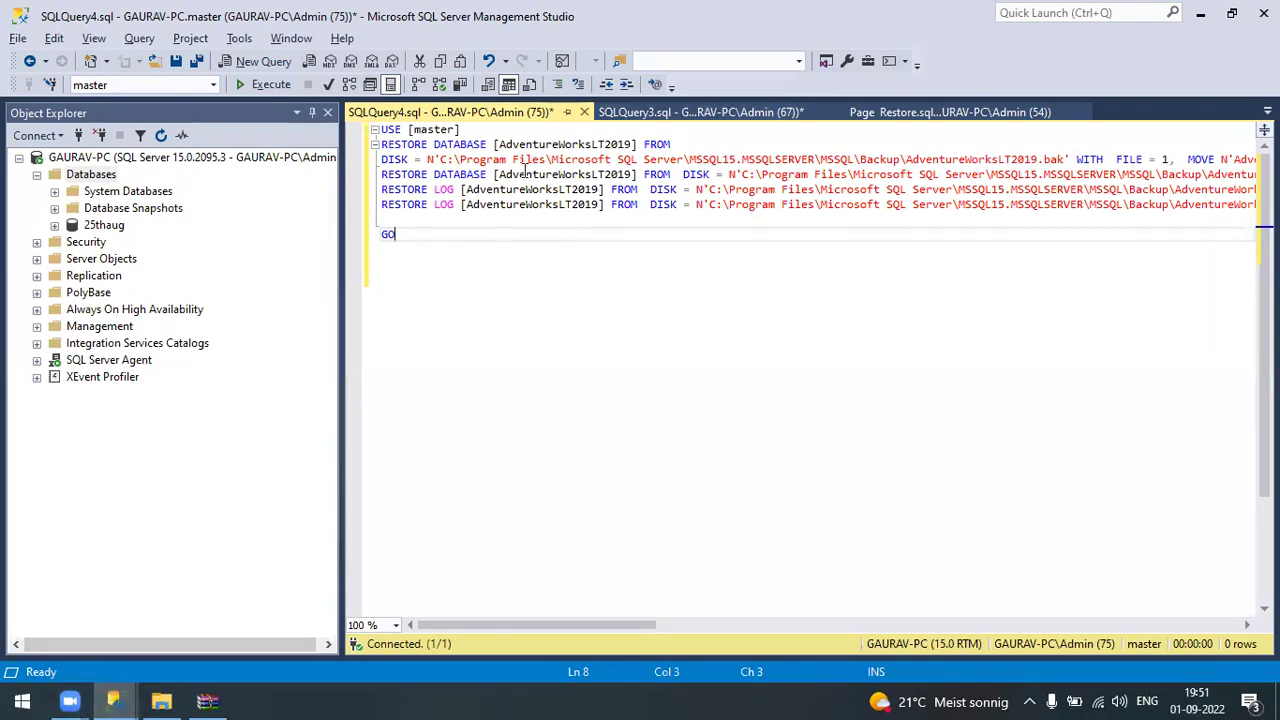
left_click_drag(404, 170, 728, 174)
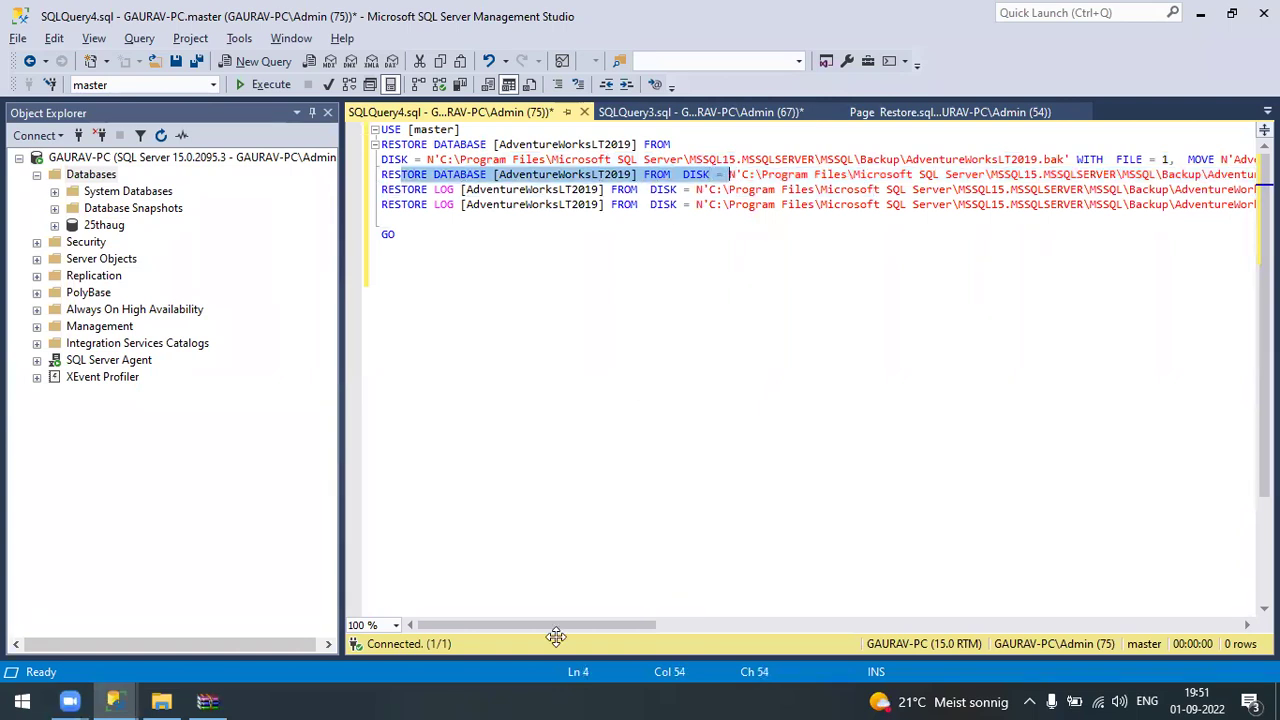
scroll(556, 636, "right", 10)
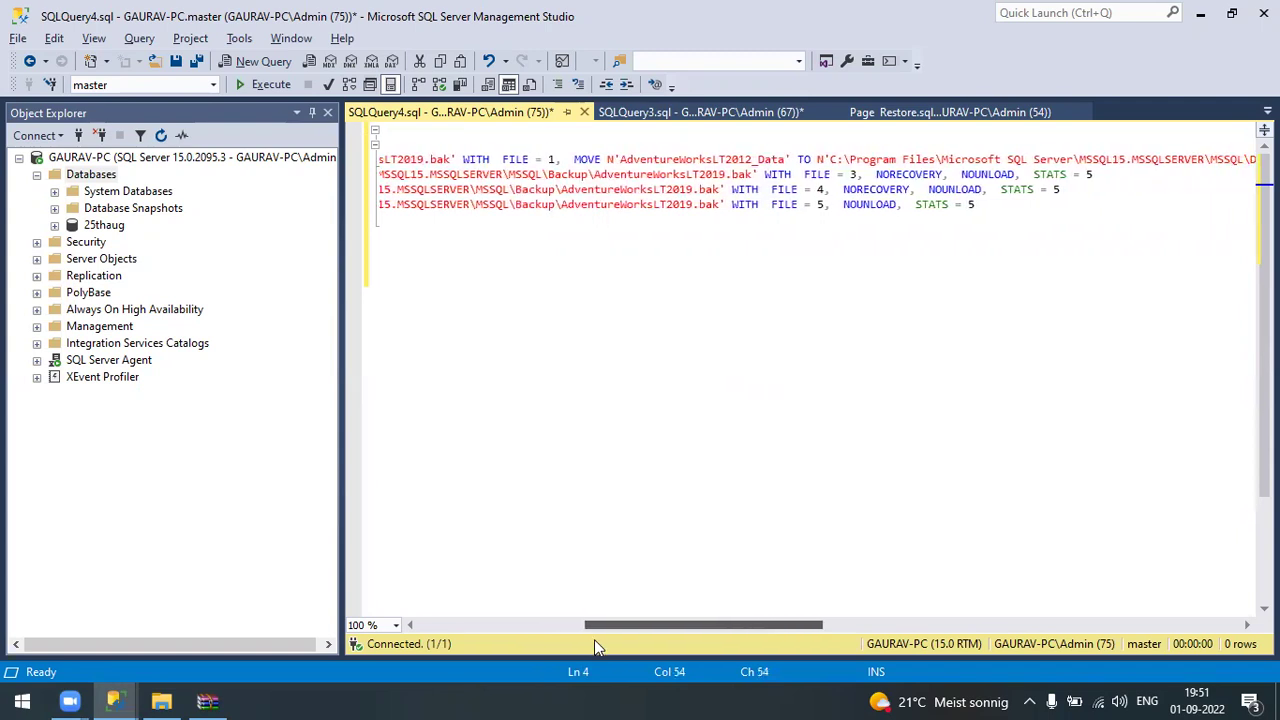
scroll(416, 620, "left", 10)
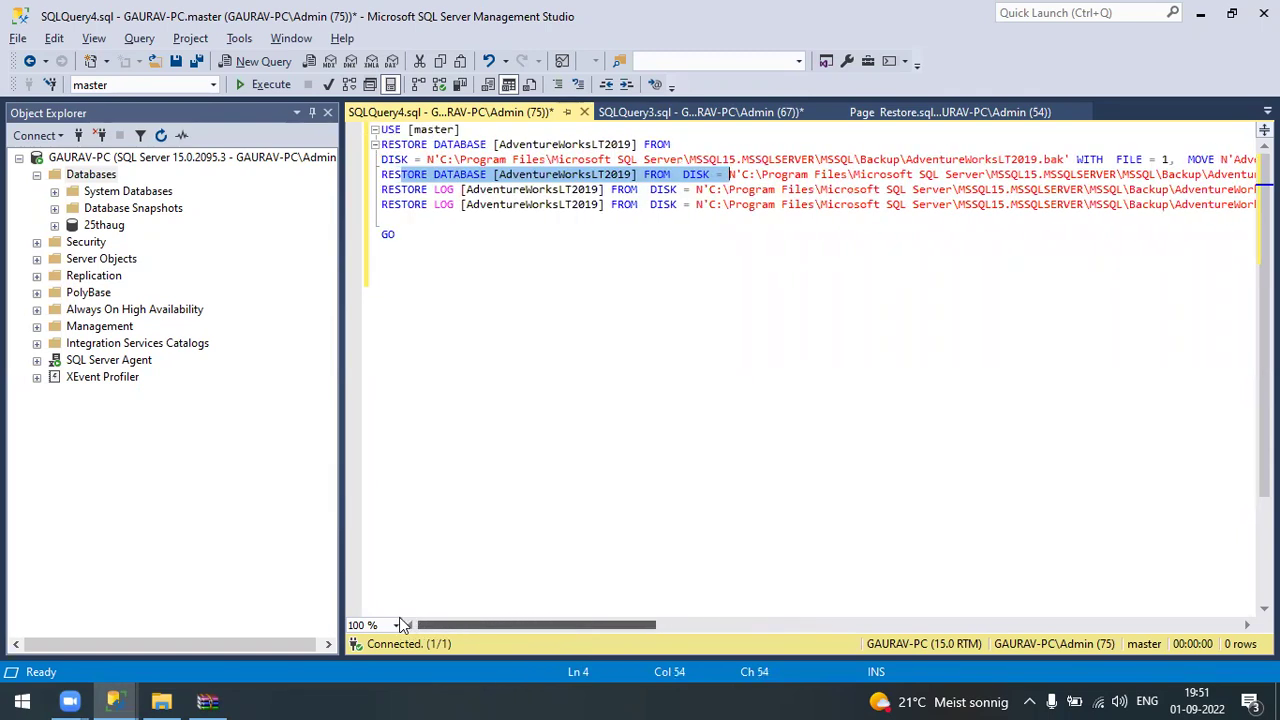
scroll(448, 625, "right", 7)
left_click_drag(548, 625, 470, 628)
Return to the AdventureWorksLT2019 restore dialog and set the restore point in the backup timeline to the last backup taken
left_click(115, 700)
left_click(313, 605)
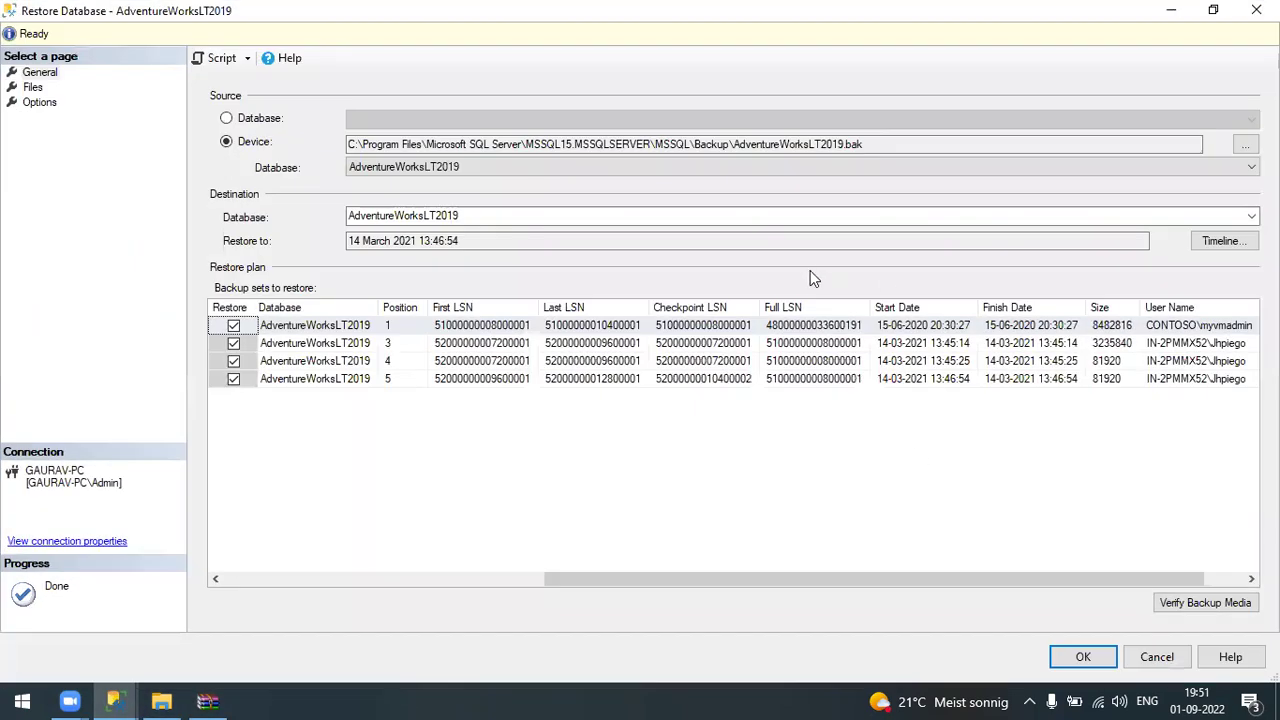
left_click(1222, 241)
left_click(295, 204)
left_click(812, 536)
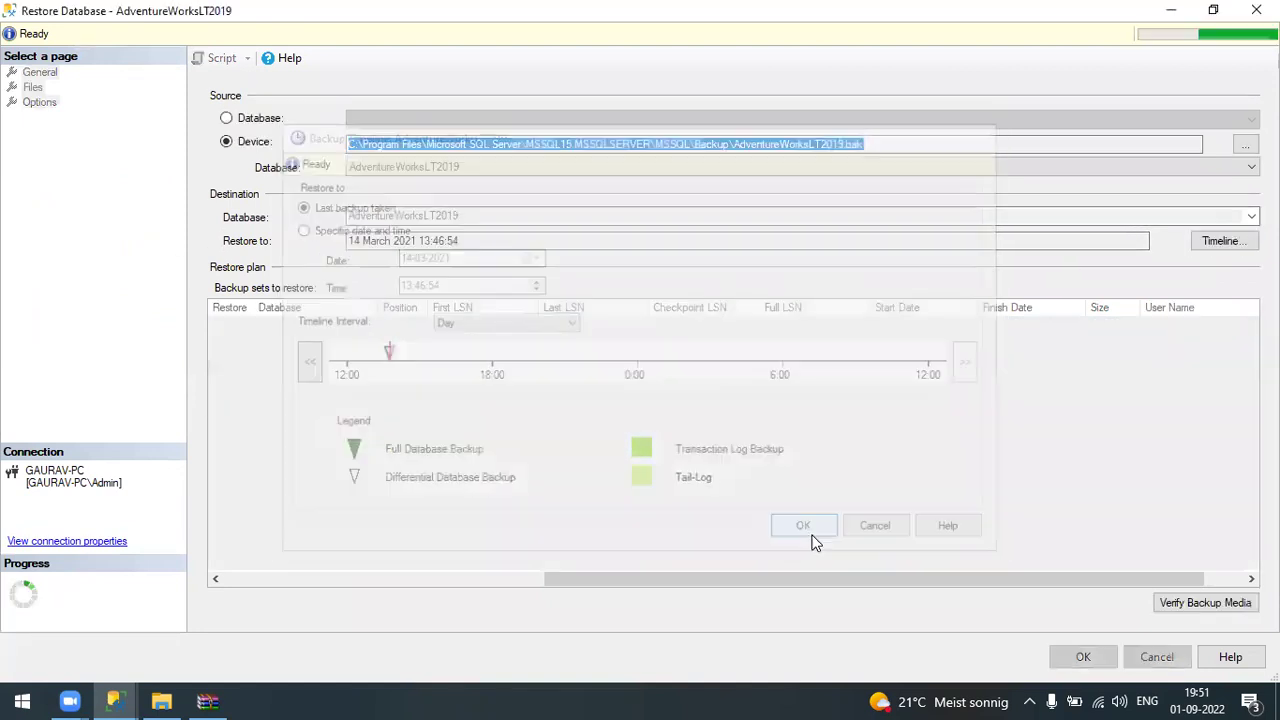
Try to restore AdventureWorksLT2019 with the current settings and read the error details
left_click(1083, 657)
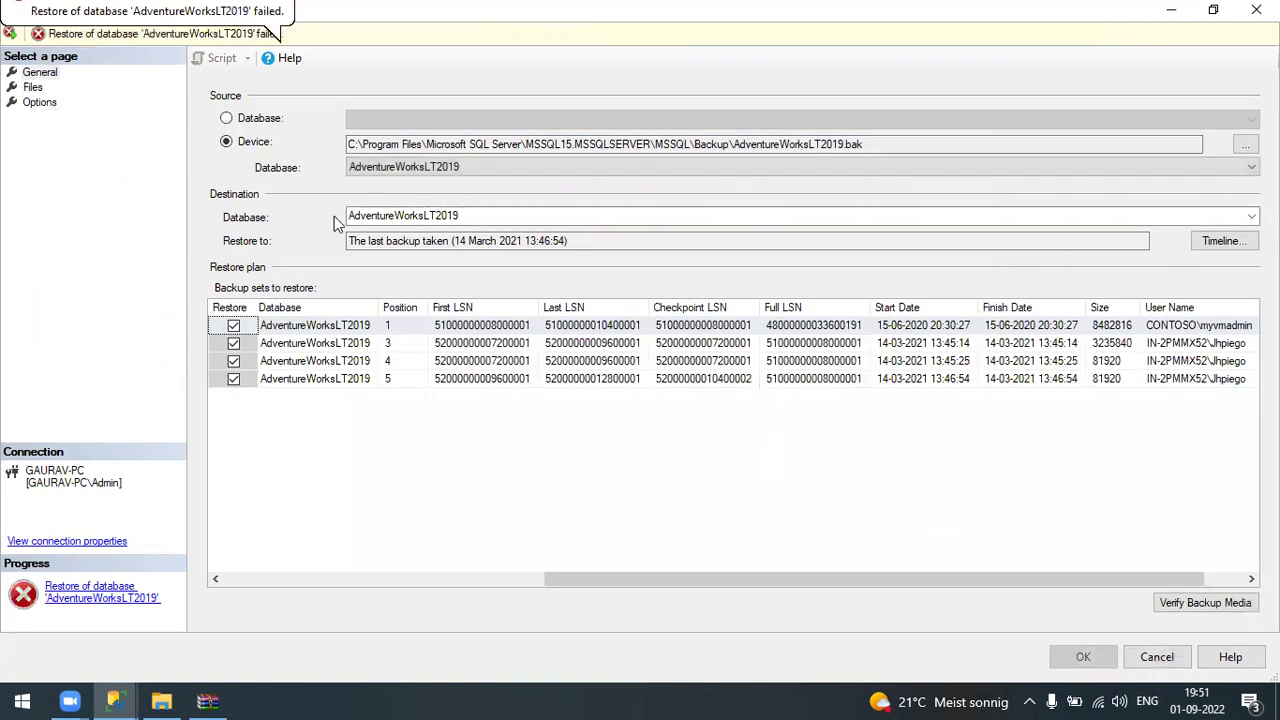
left_click(225, 40)
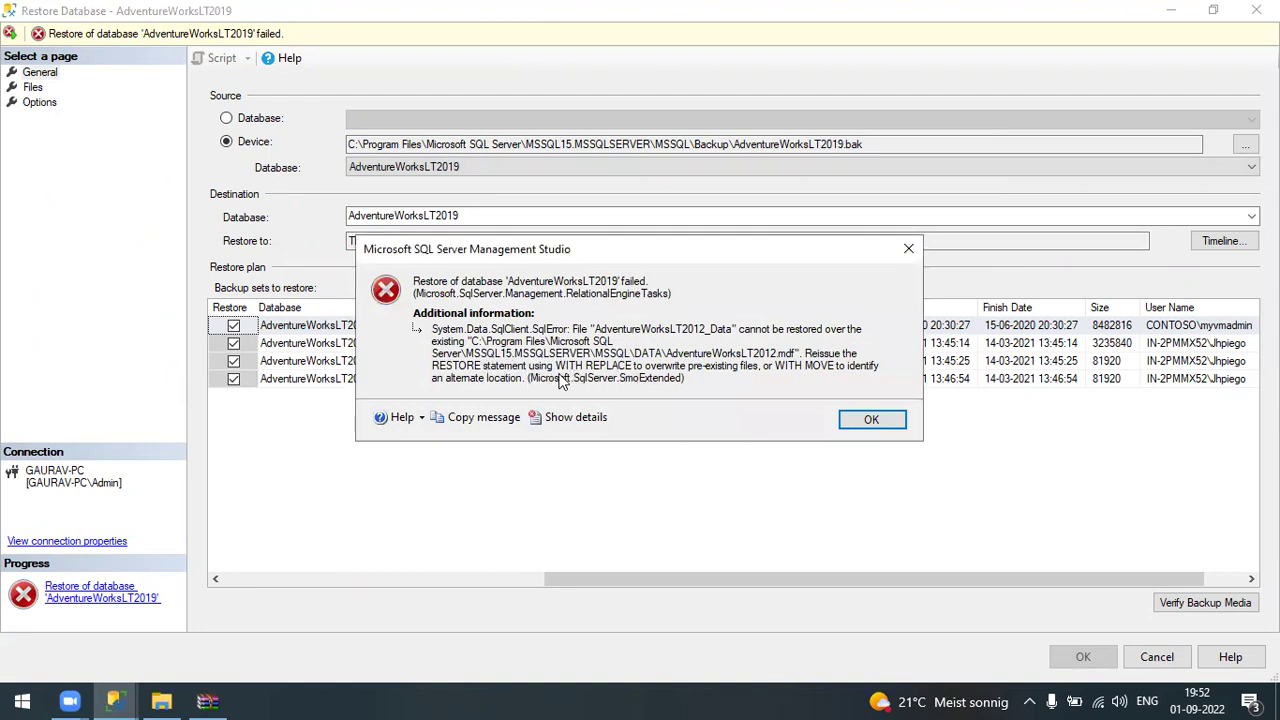
left_click(866, 422)
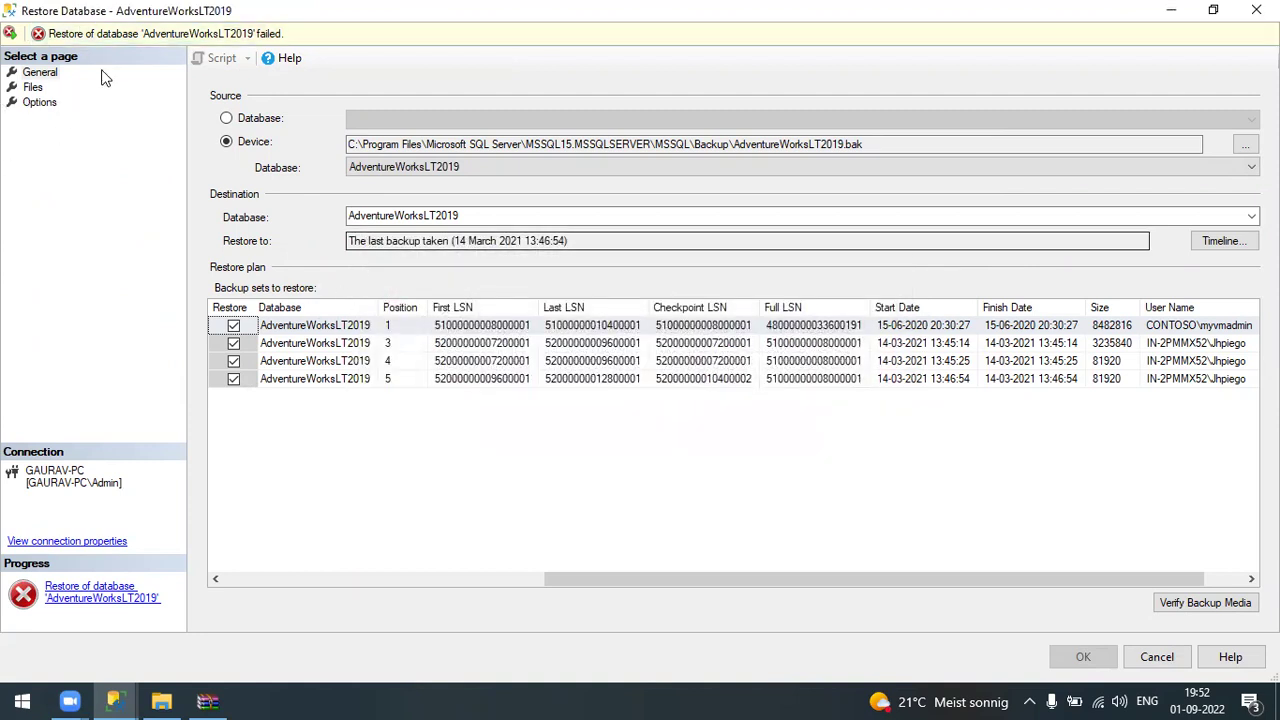
left_click(150, 36)
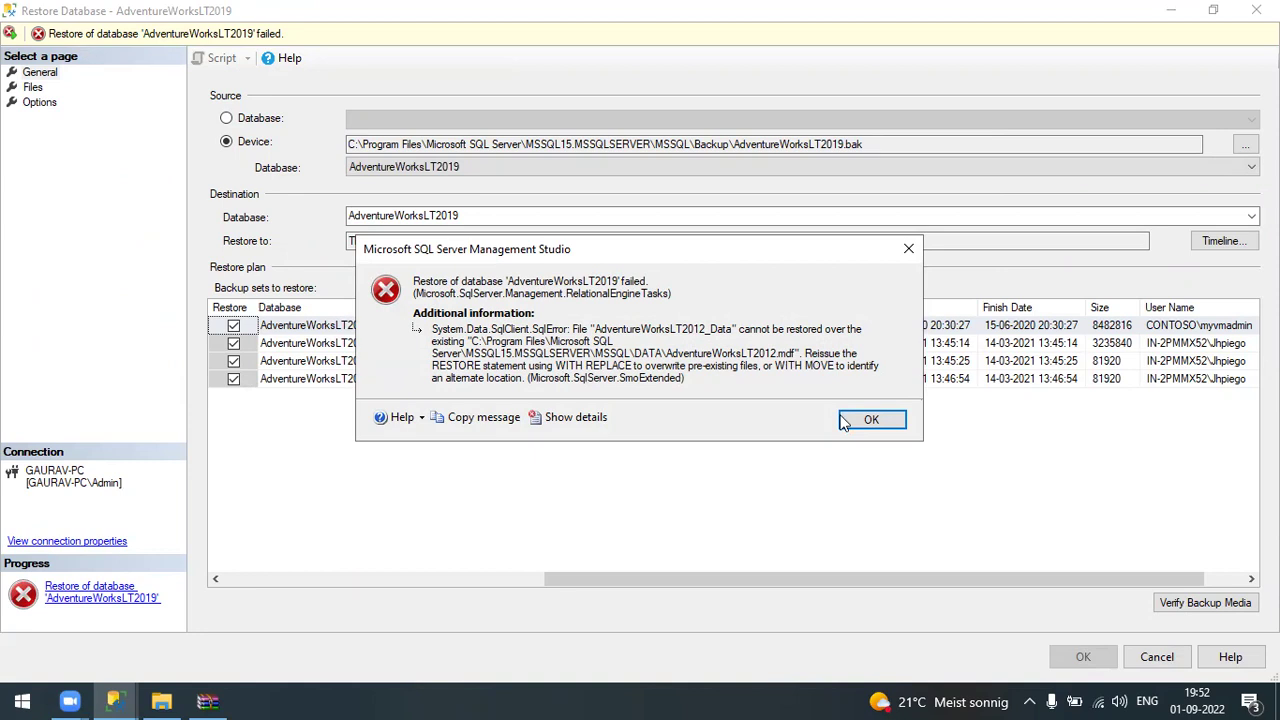
left_click(871, 419)
Relocate all files to folder, overwrite the existing database (WITH REPLACE) and run the AdventureWorksLT2019 restore
left_click(34, 88)
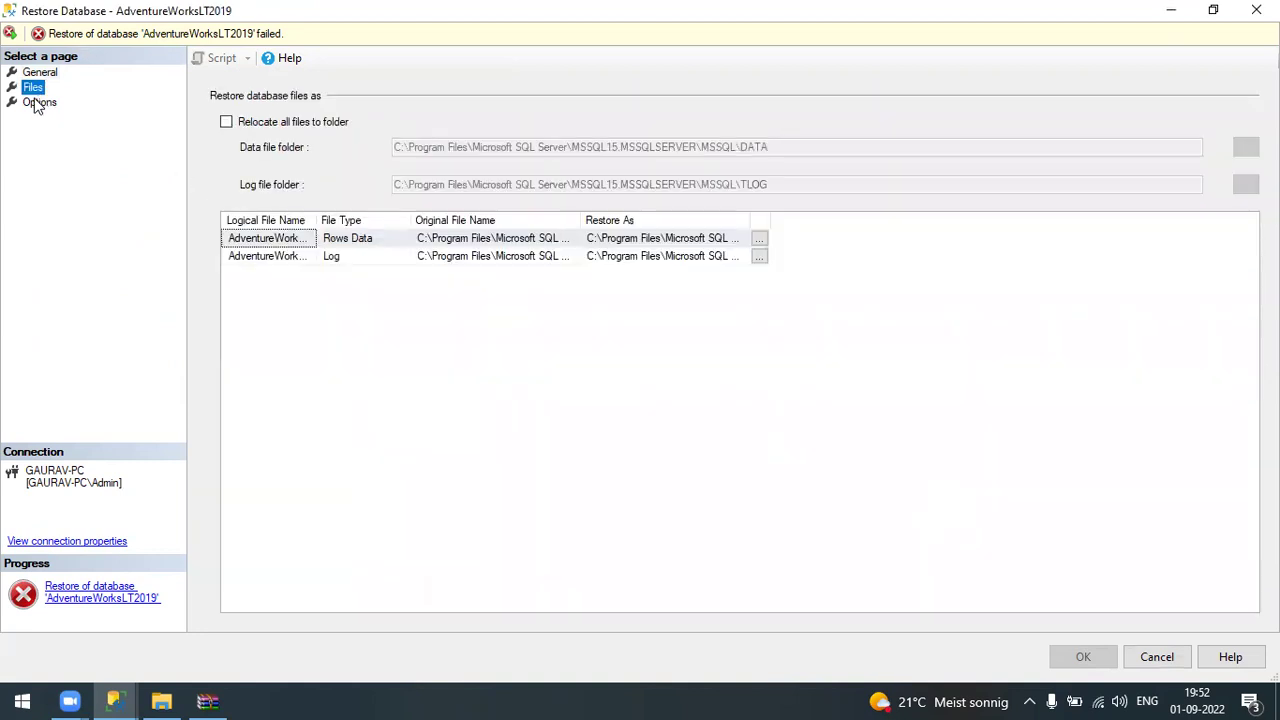
left_click(226, 122)
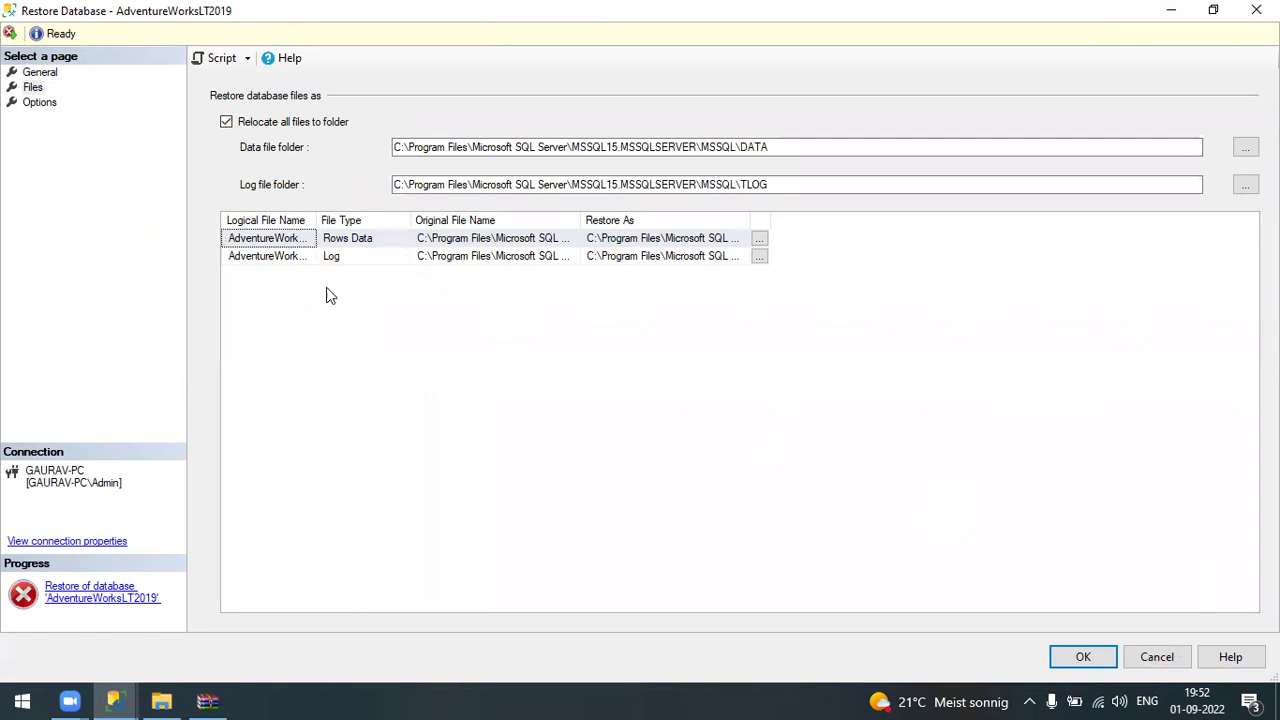
left_click(42, 102)
left_click(226, 119)
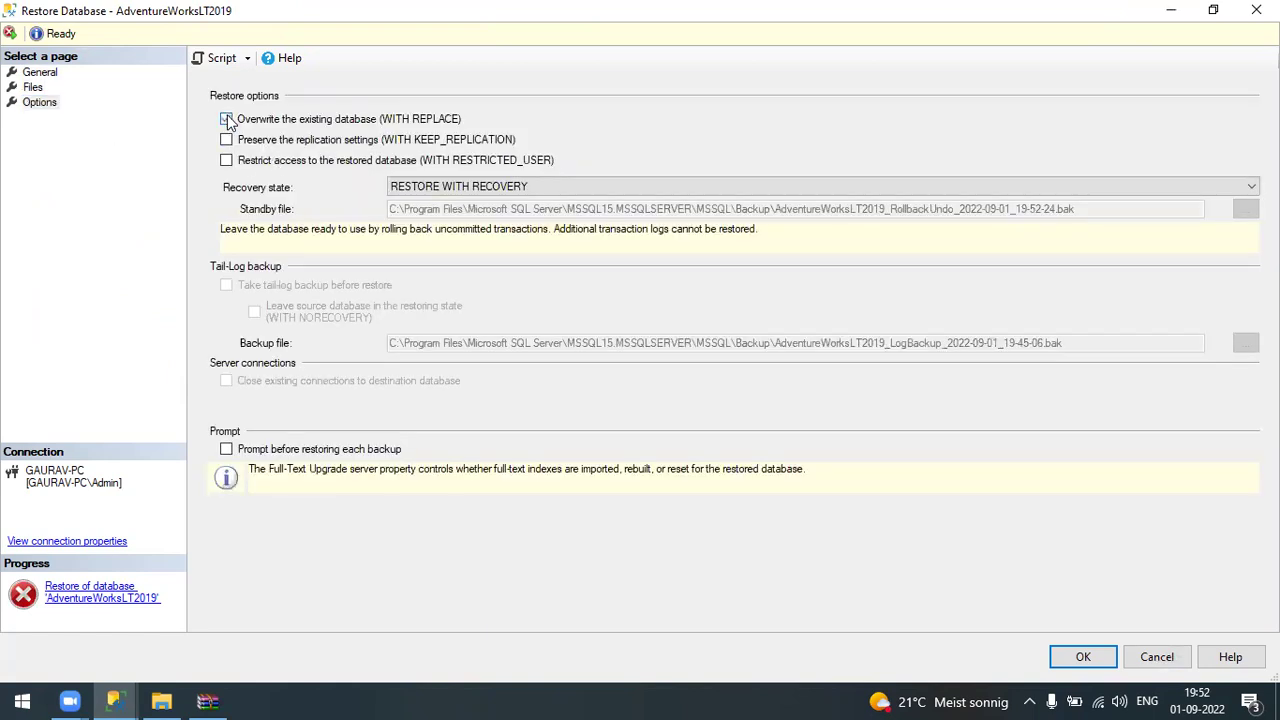
left_click(1077, 656)
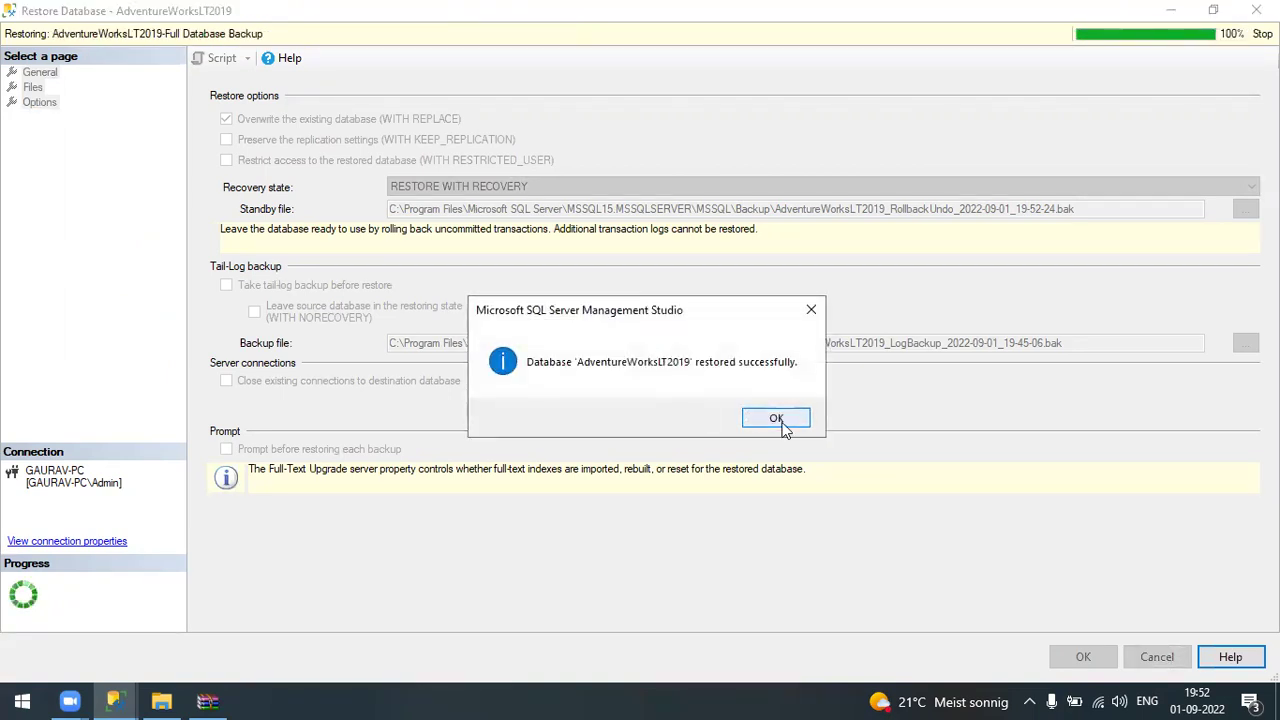
left_click(783, 425)
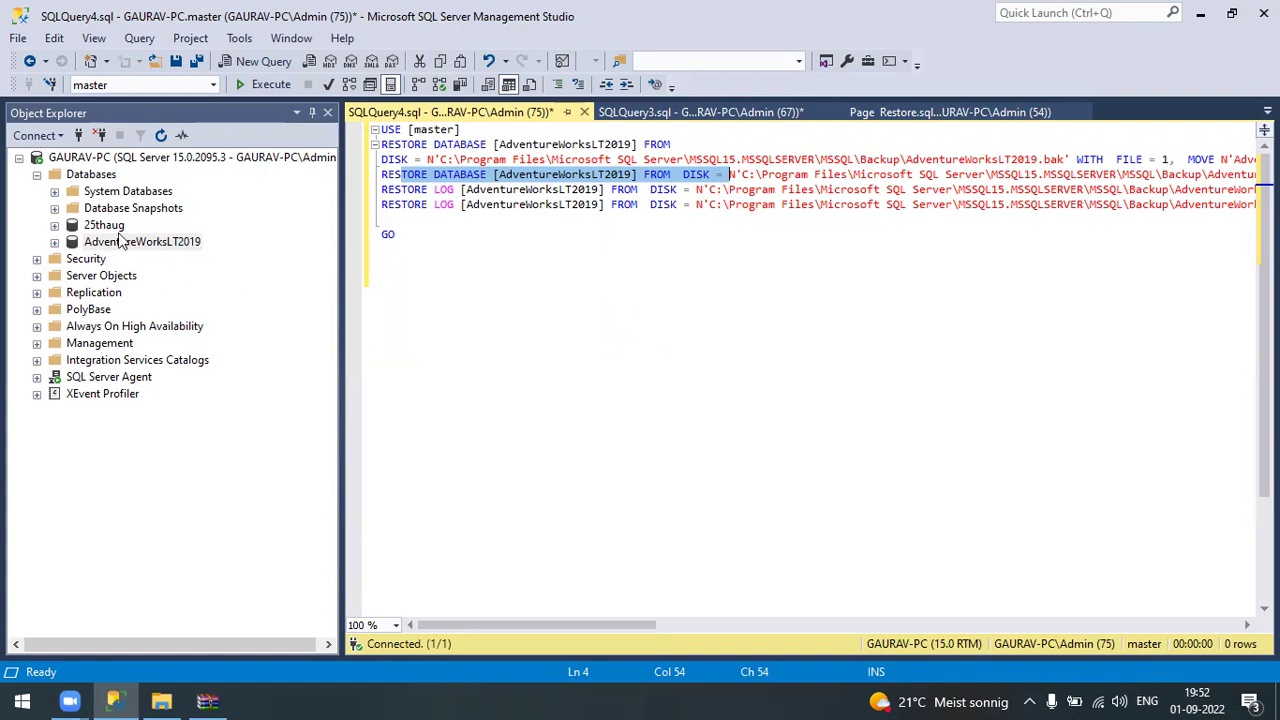
Try to attach a database using AdventureWorksLT2012.mdf from the DATA folder and read the error details
right_click(92, 175)
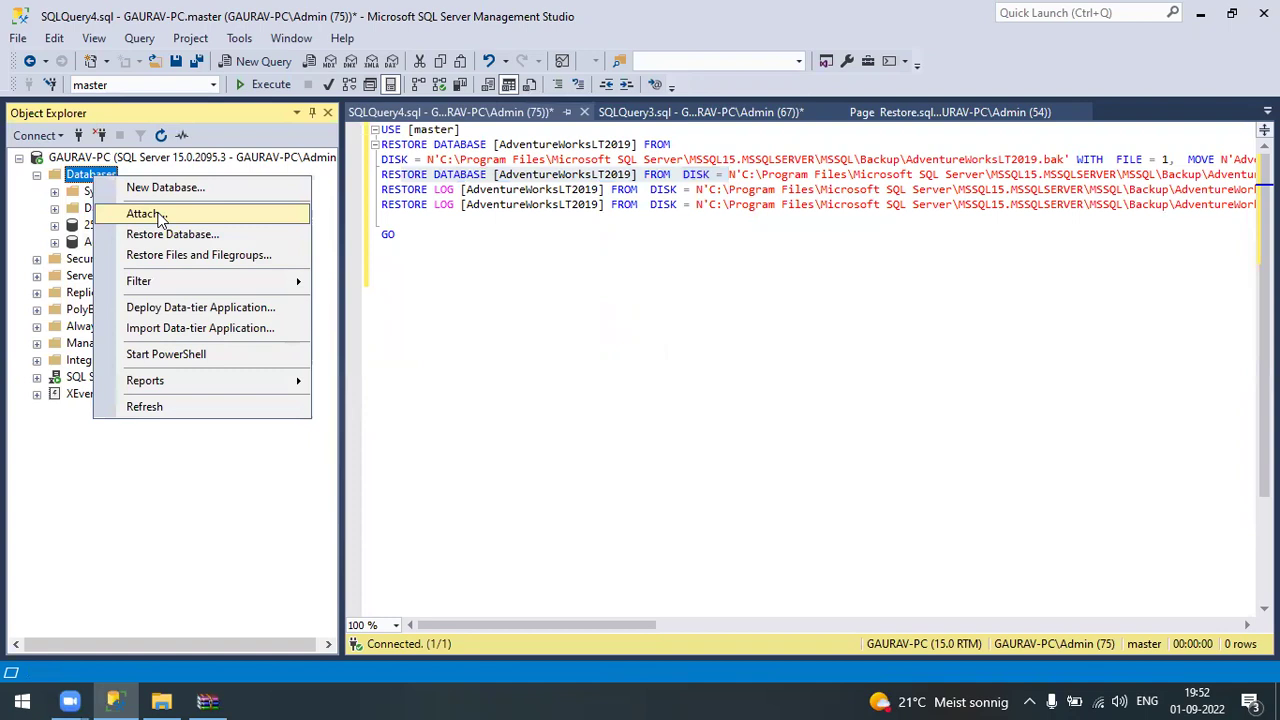
left_click(143, 213)
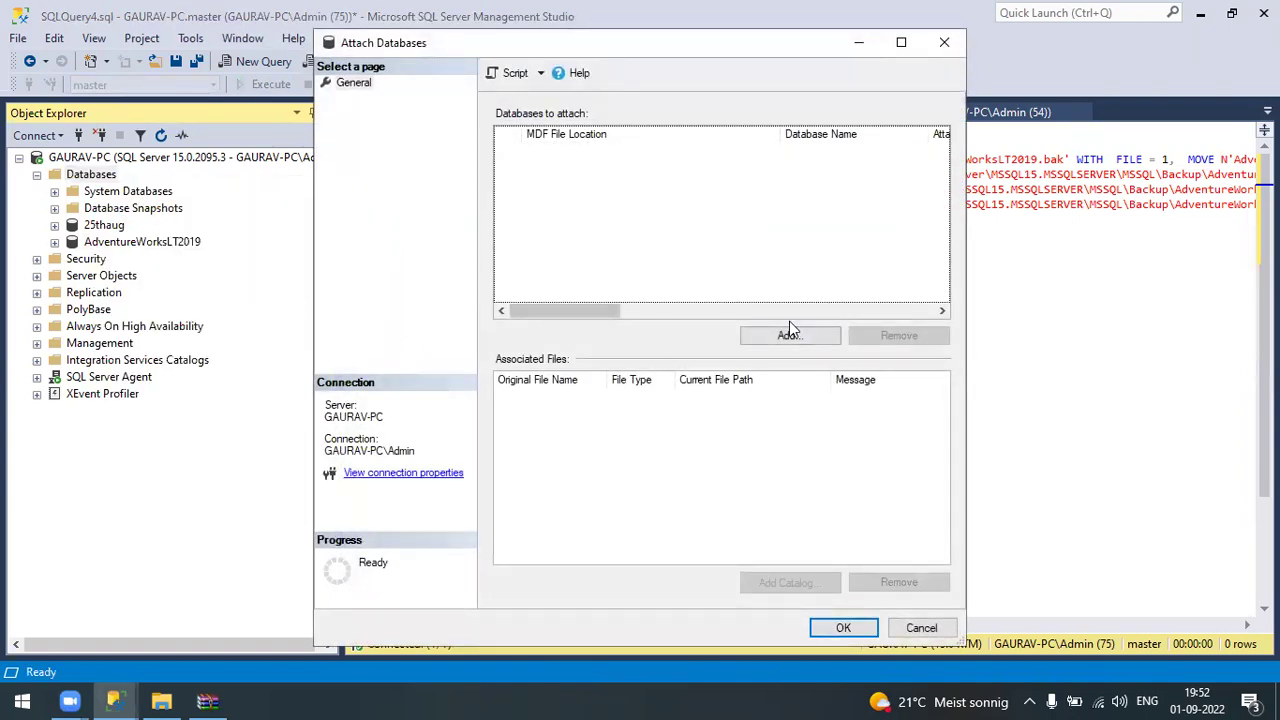
left_click(791, 333)
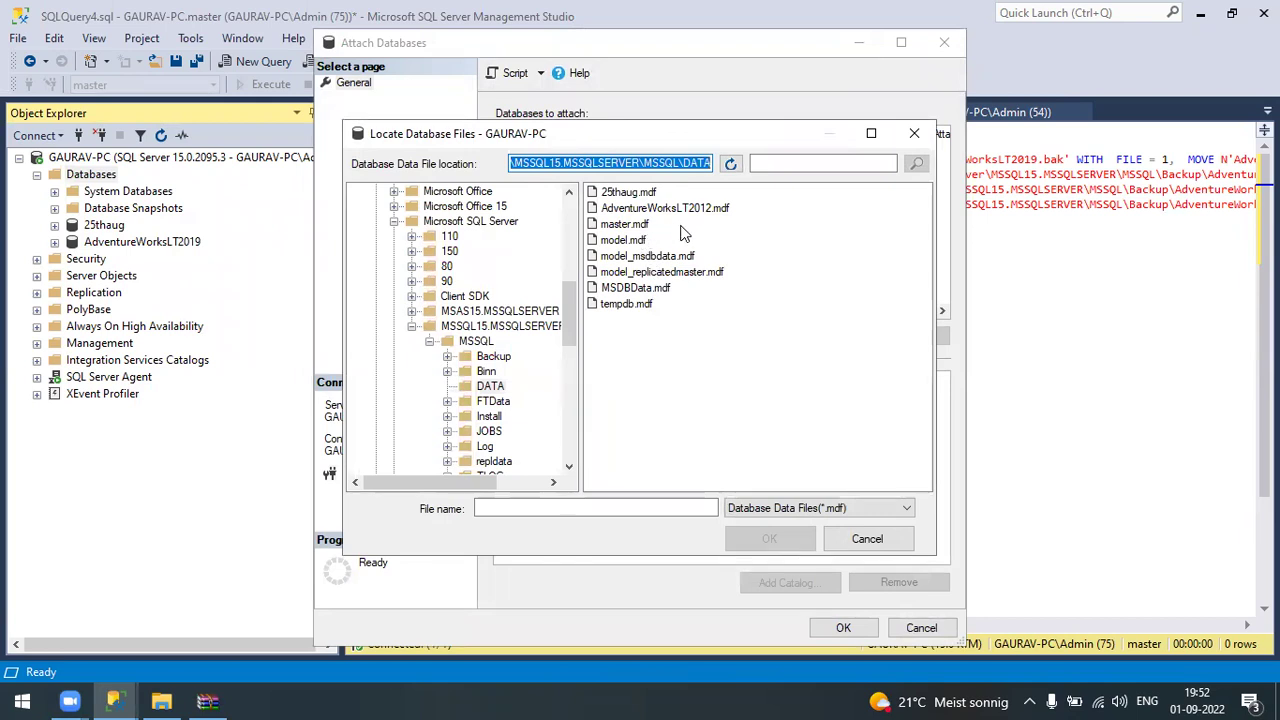
left_click(655, 208)
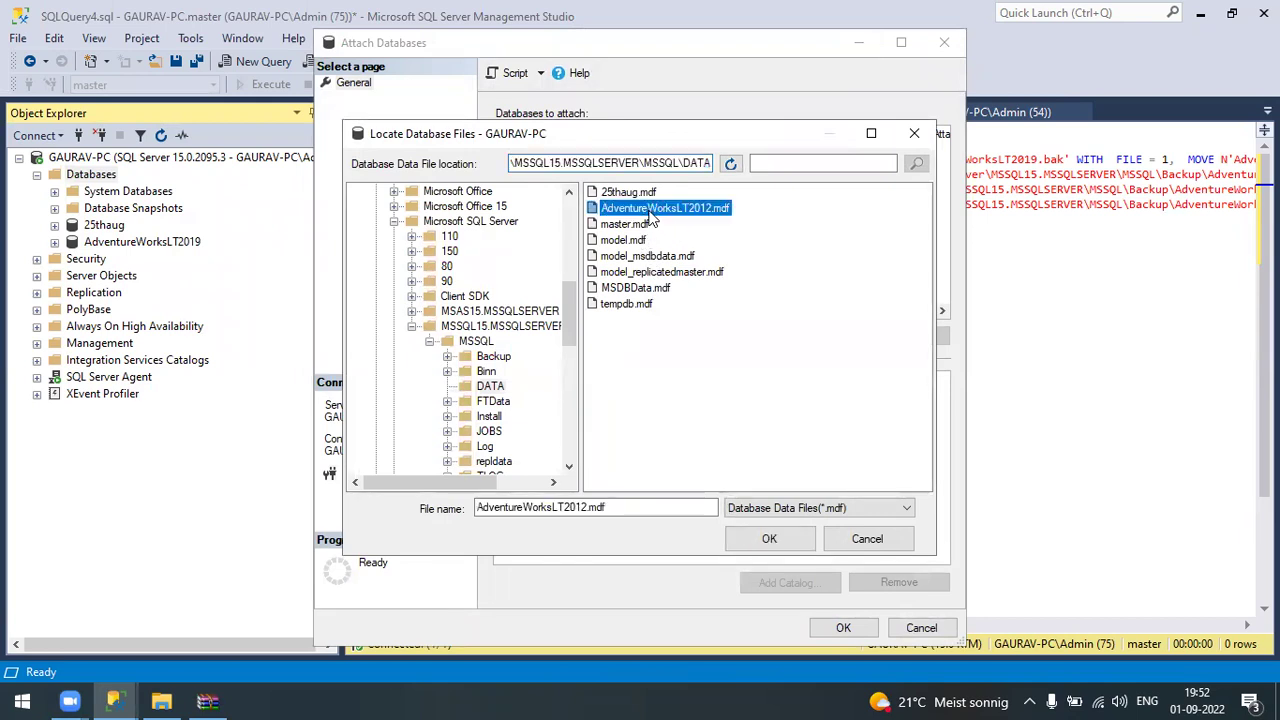
left_click(780, 540)
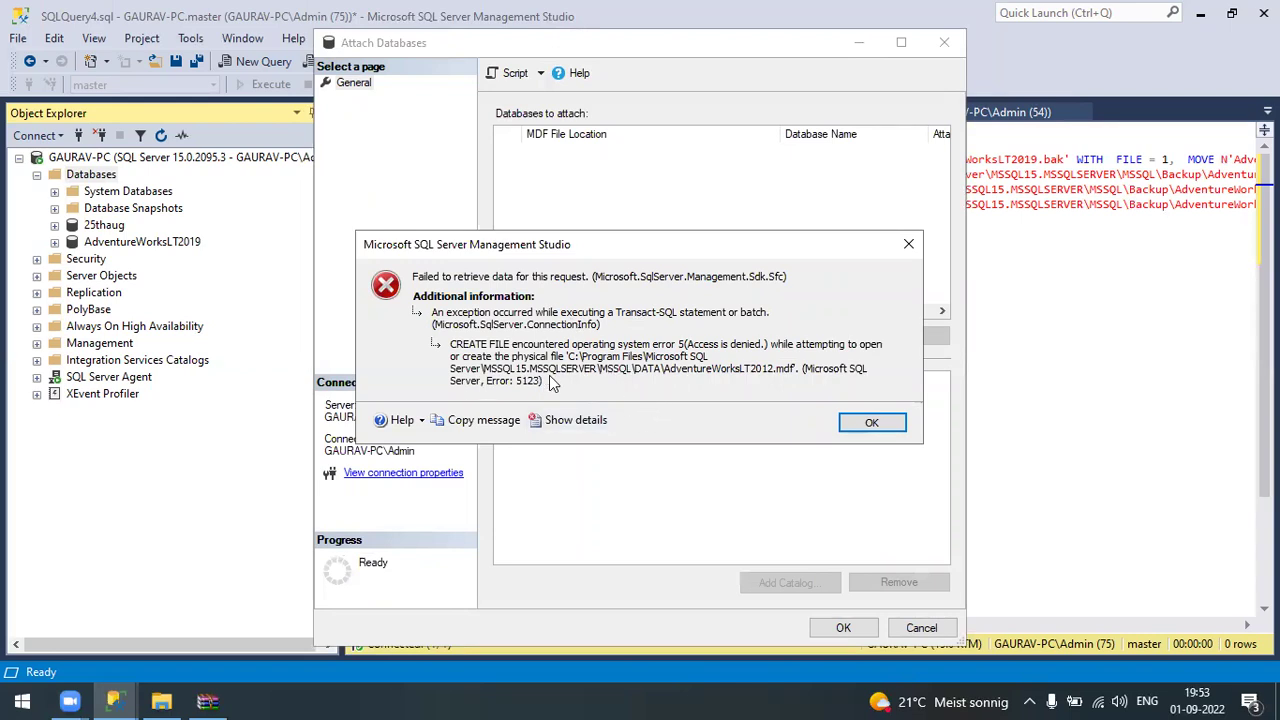
left_click(871, 425)
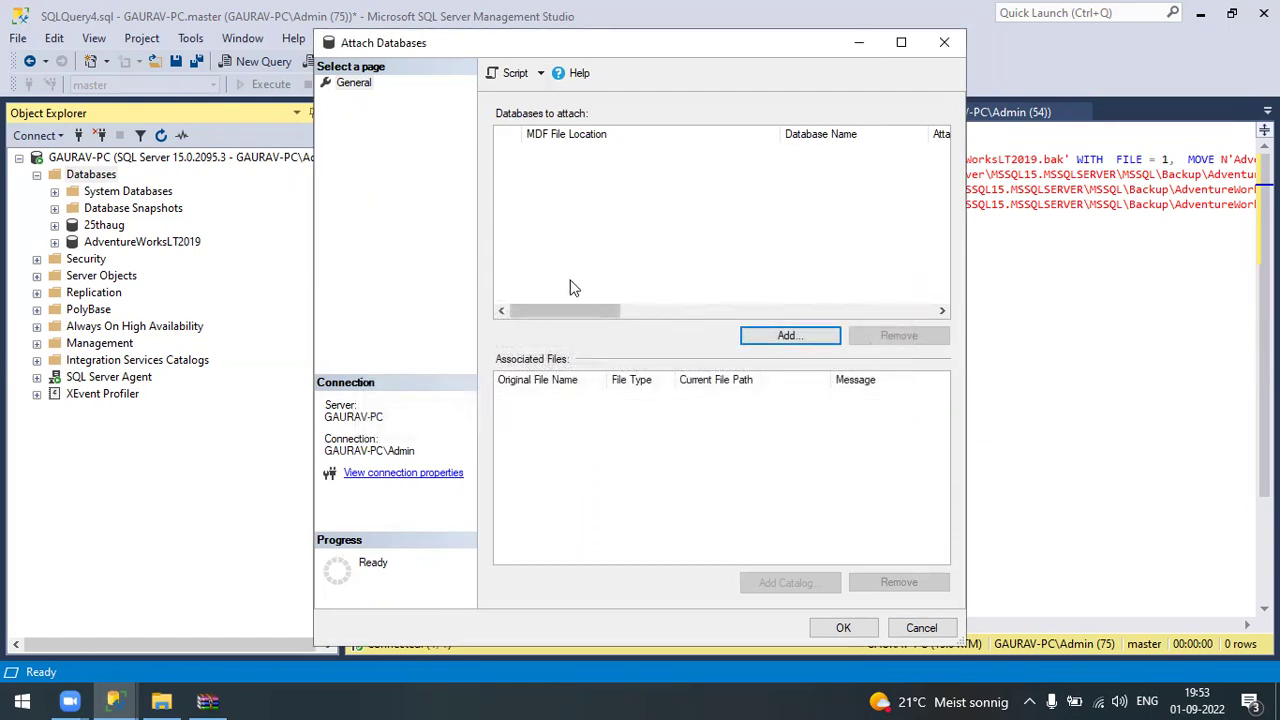
Retry adding AdventureWorksLT2012.mdf to the databases to attach two more times, and cancel the attachment
left_click(781, 335)
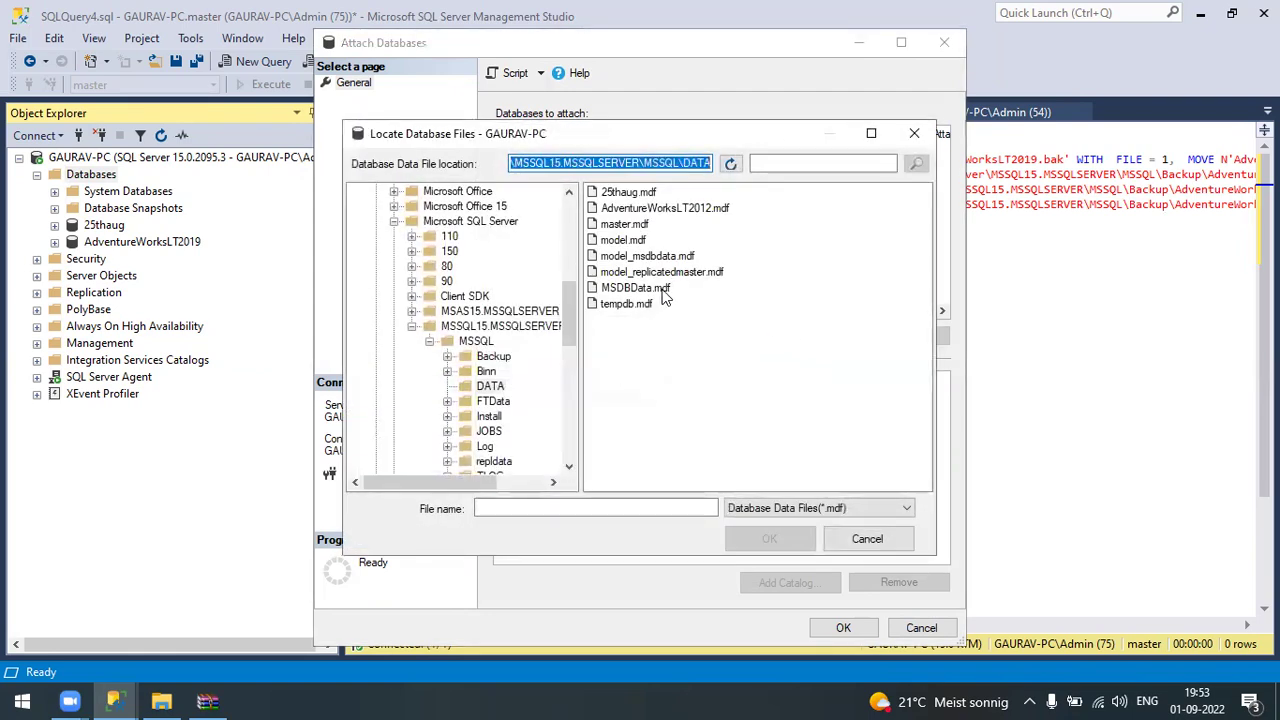
left_click(662, 210)
double_click(664, 210)
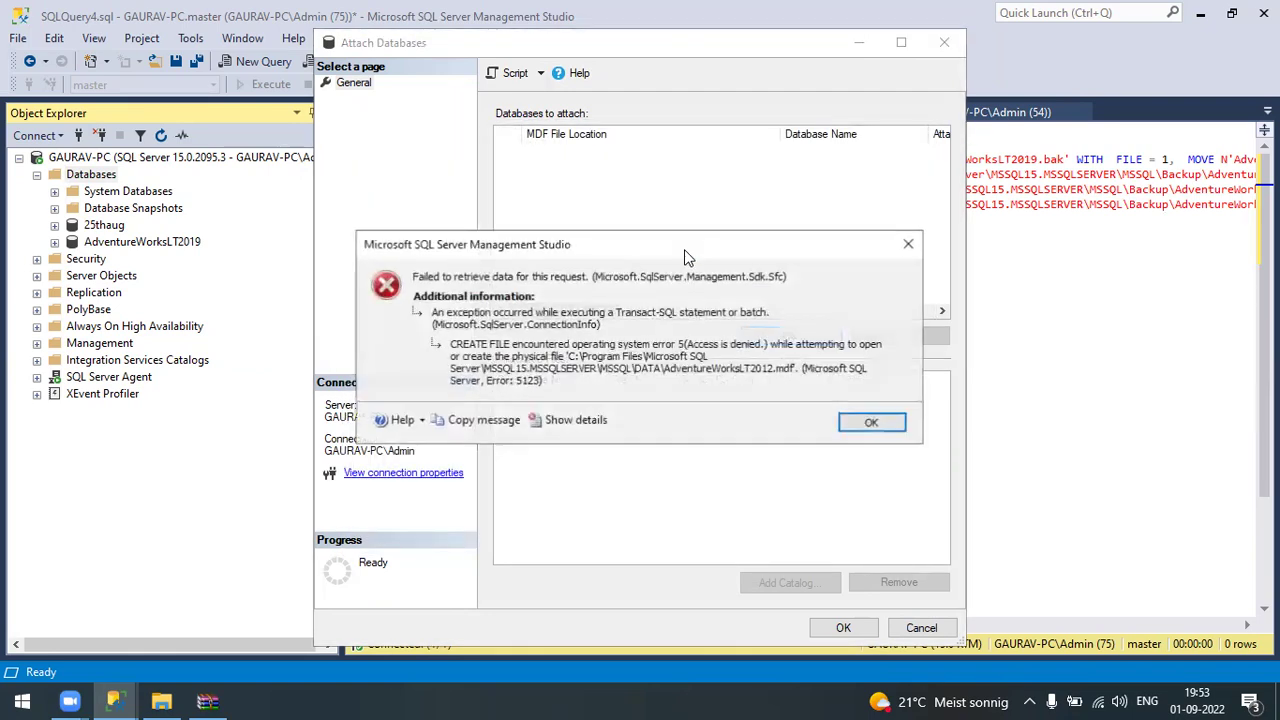
left_click(884, 424)
left_click(799, 340)
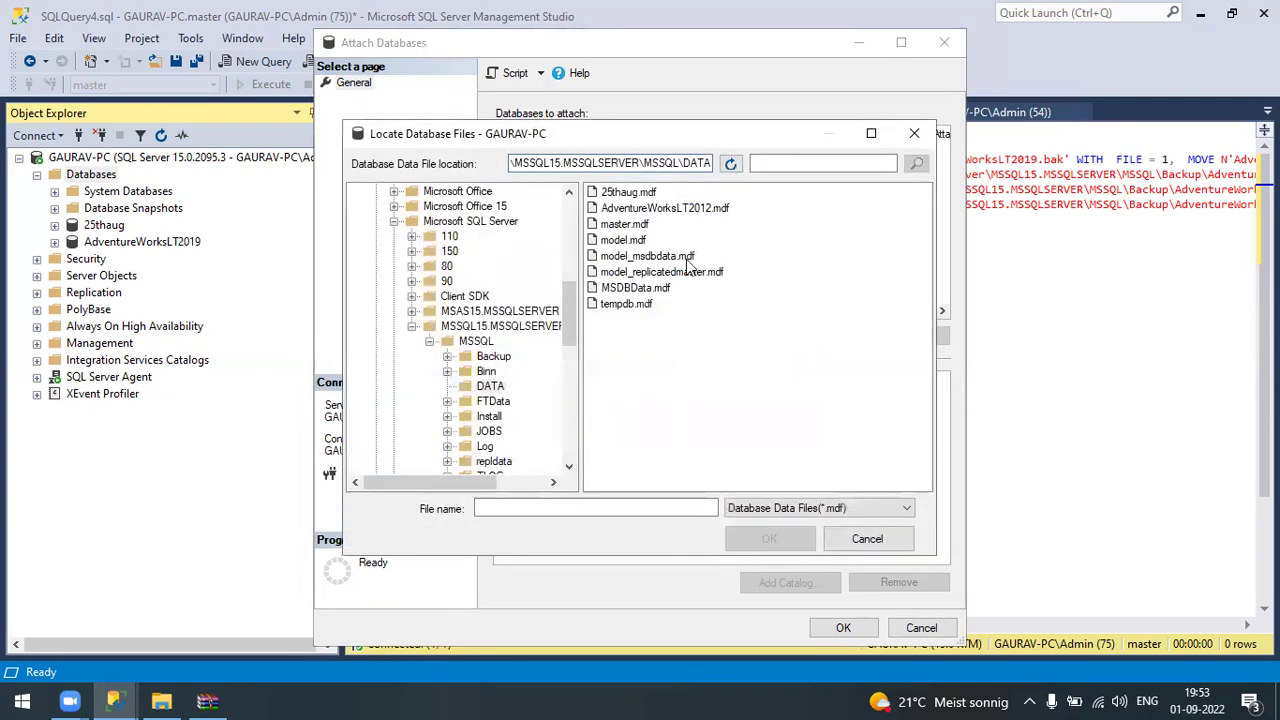
left_click(650, 210)
double_click(650, 210)
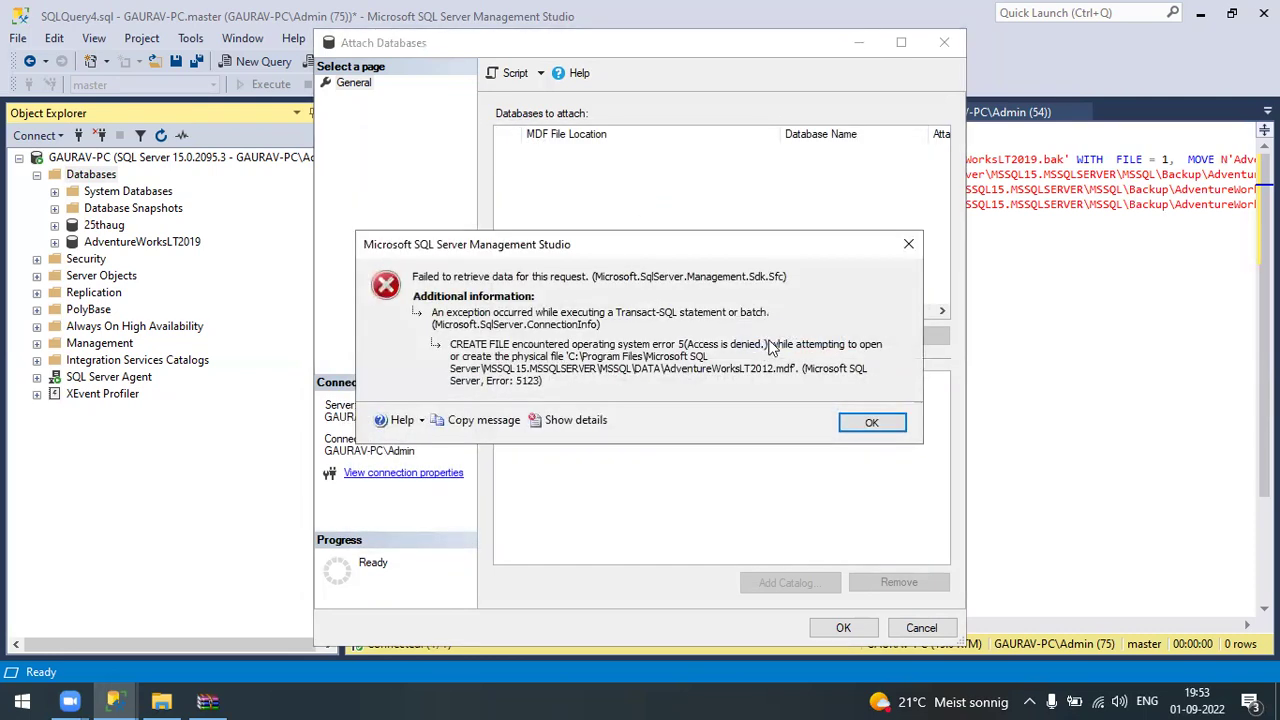
left_click(858, 425)
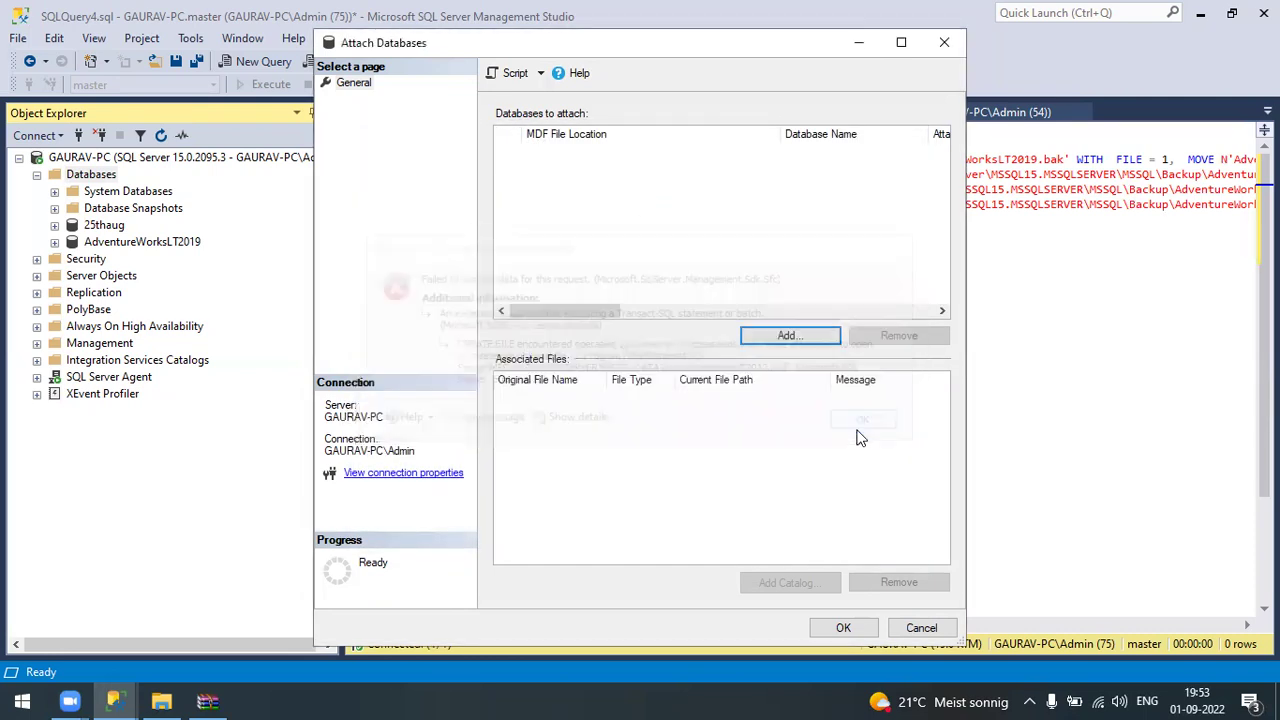
left_click(921, 628)
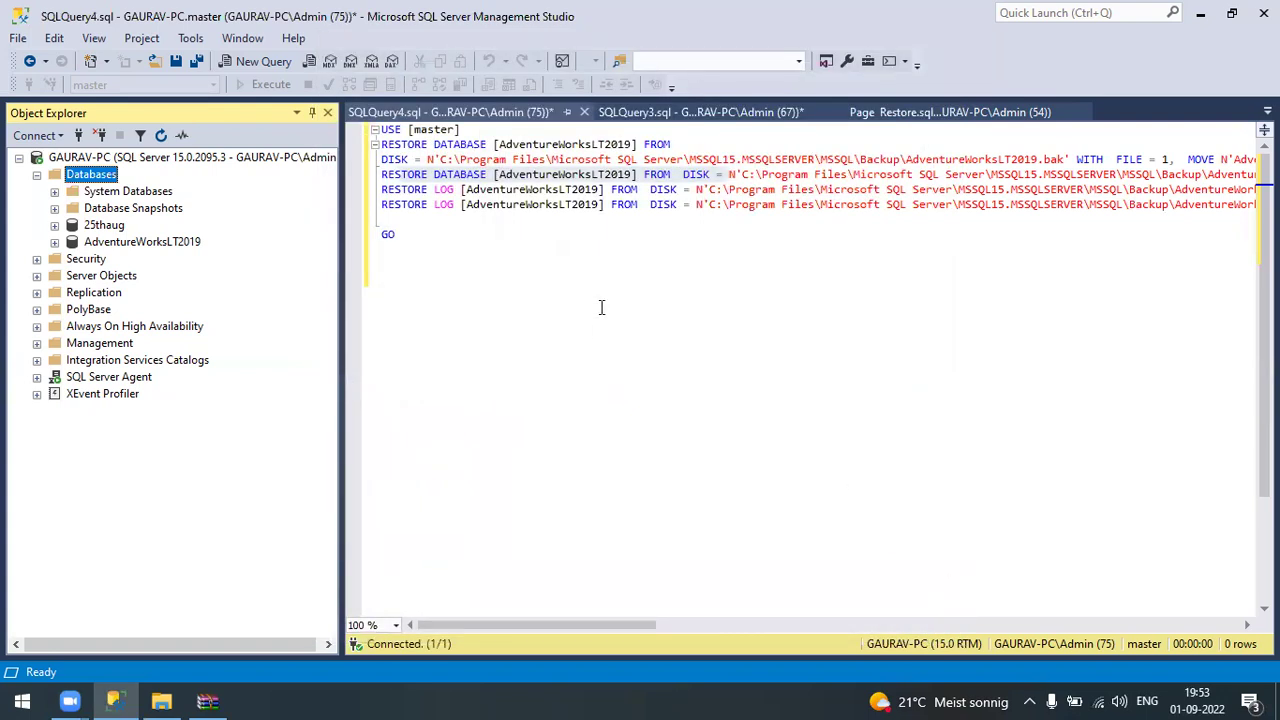
left_click(161, 701)
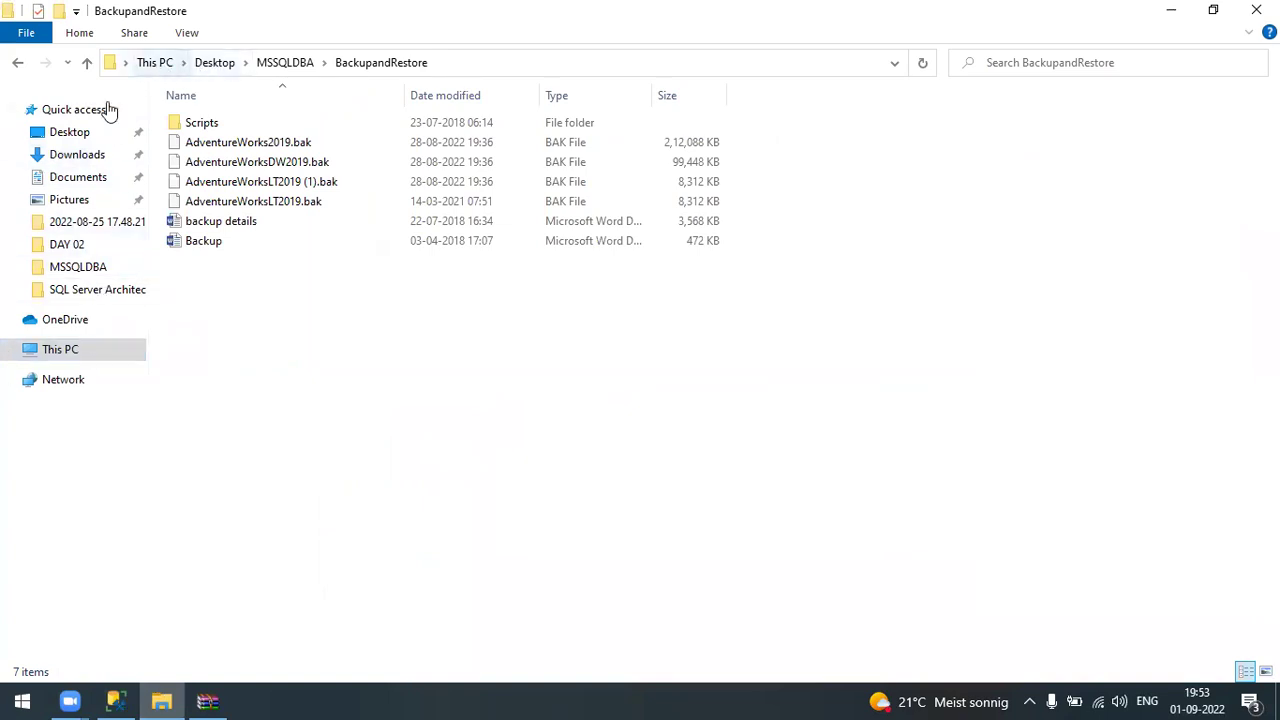
left_click(1171, 10)
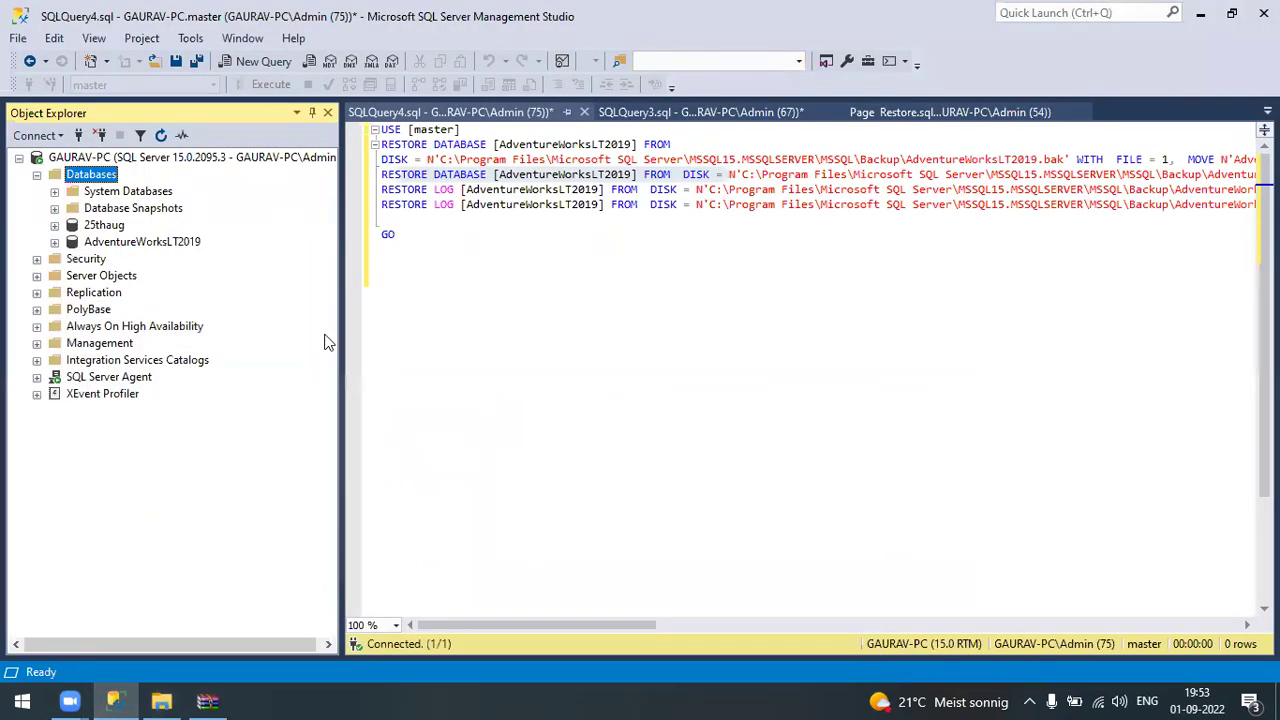
Detach the AdventureWorksLT2019 database with the drop connections and update statistics options enabled
right_click(127, 243)
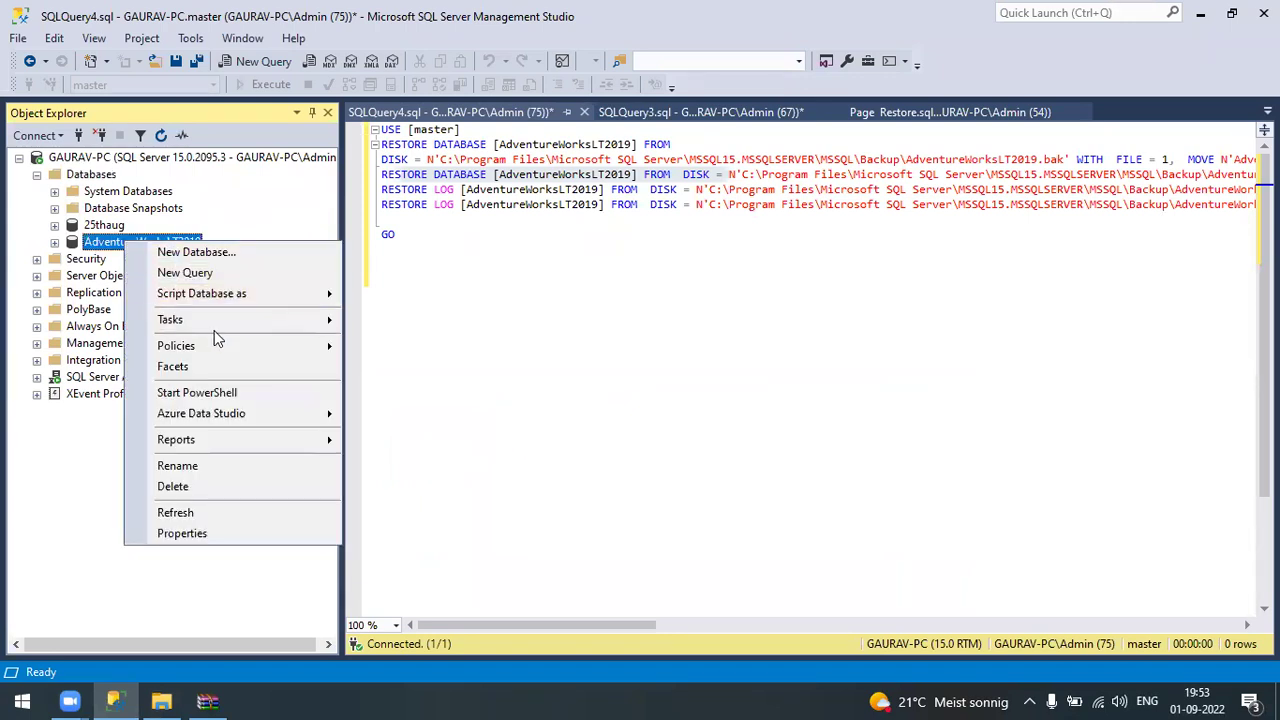
mouse_move(201, 329)
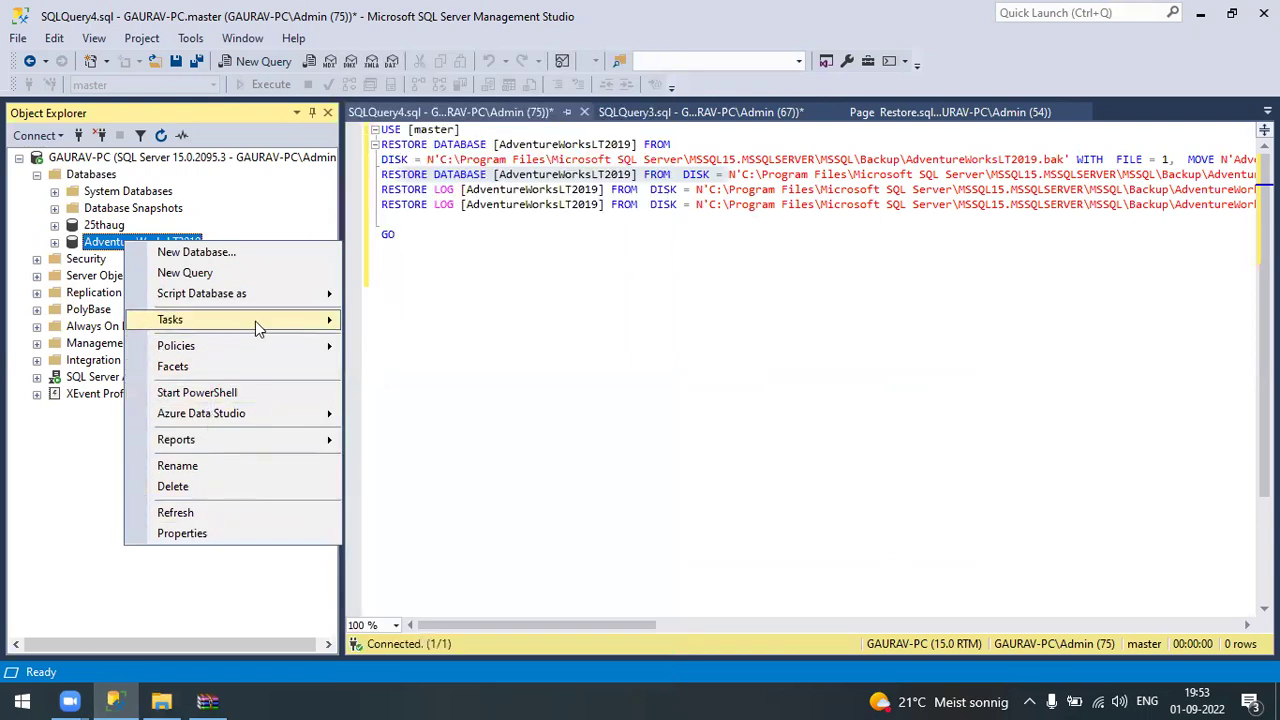
mouse_move(255, 321)
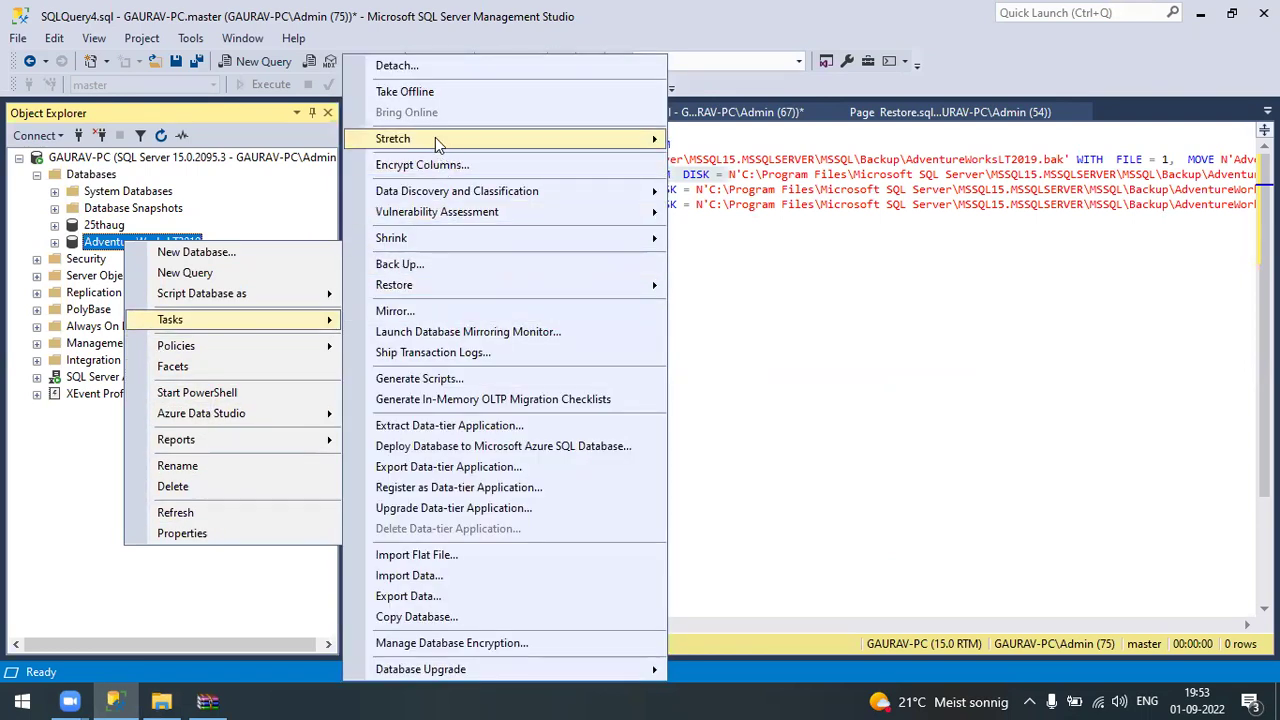
left_click(416, 65)
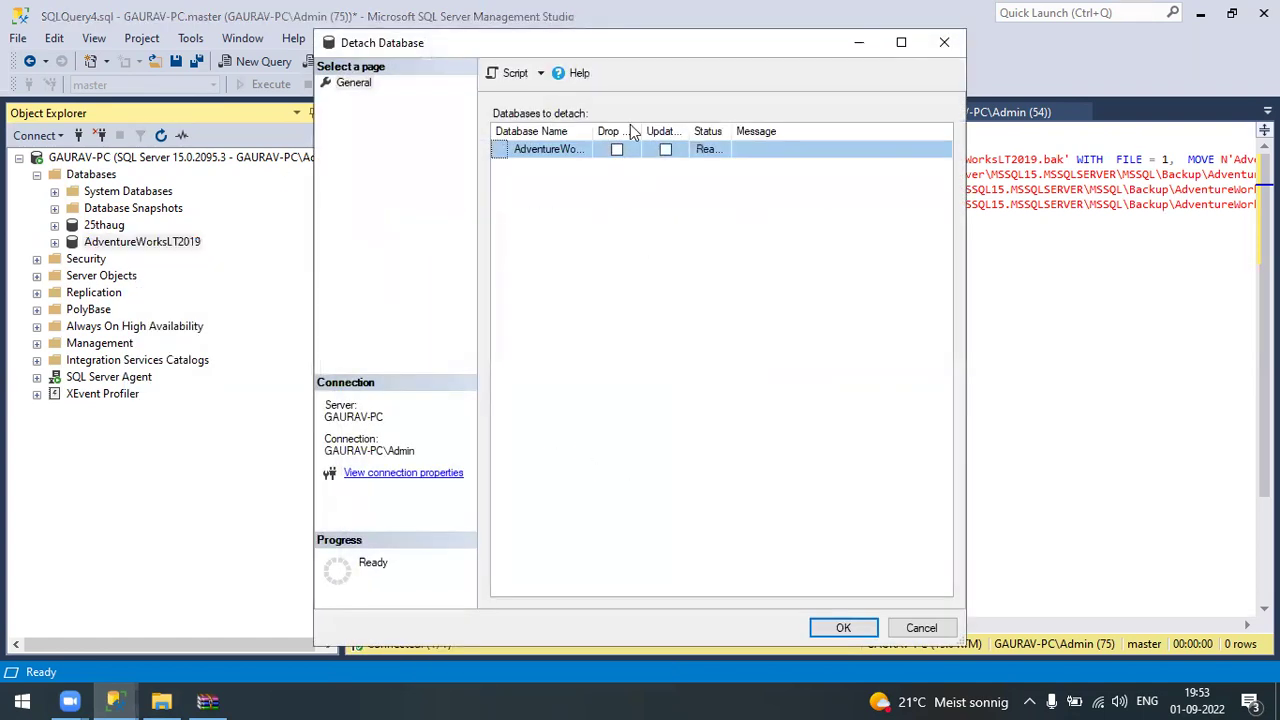
left_click(615, 150)
left_click(665, 150)
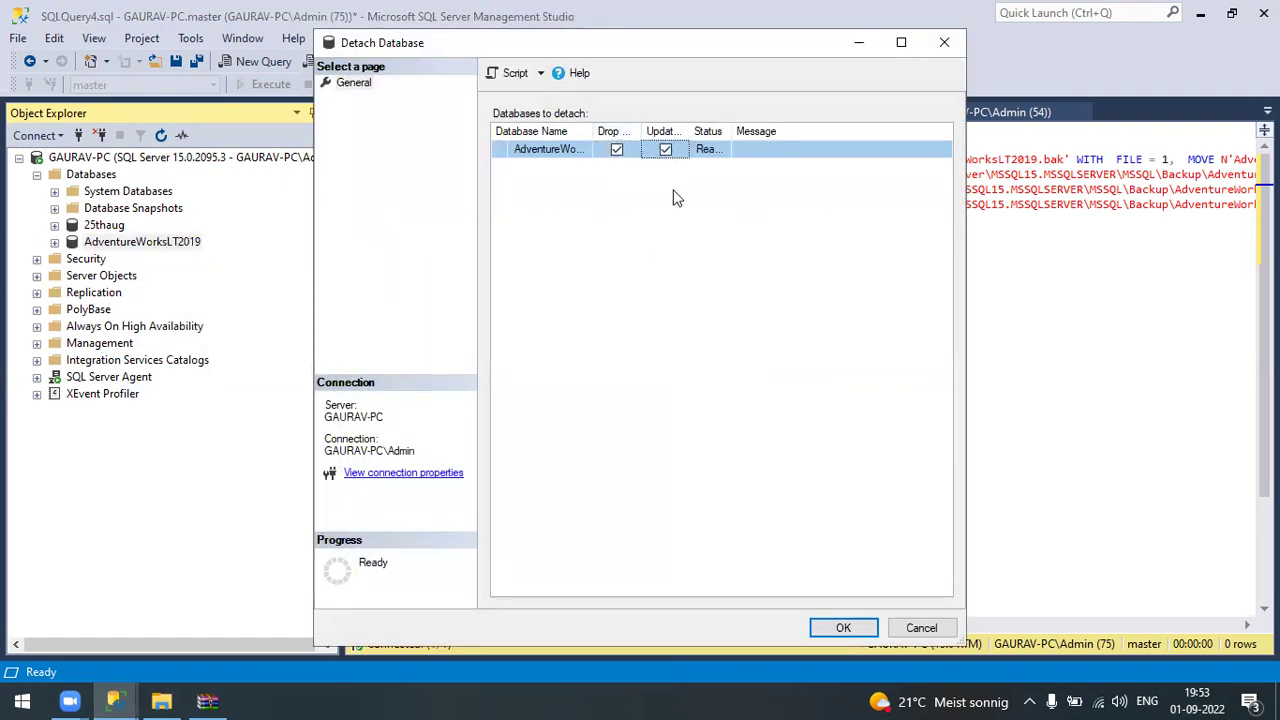
left_click(845, 628)
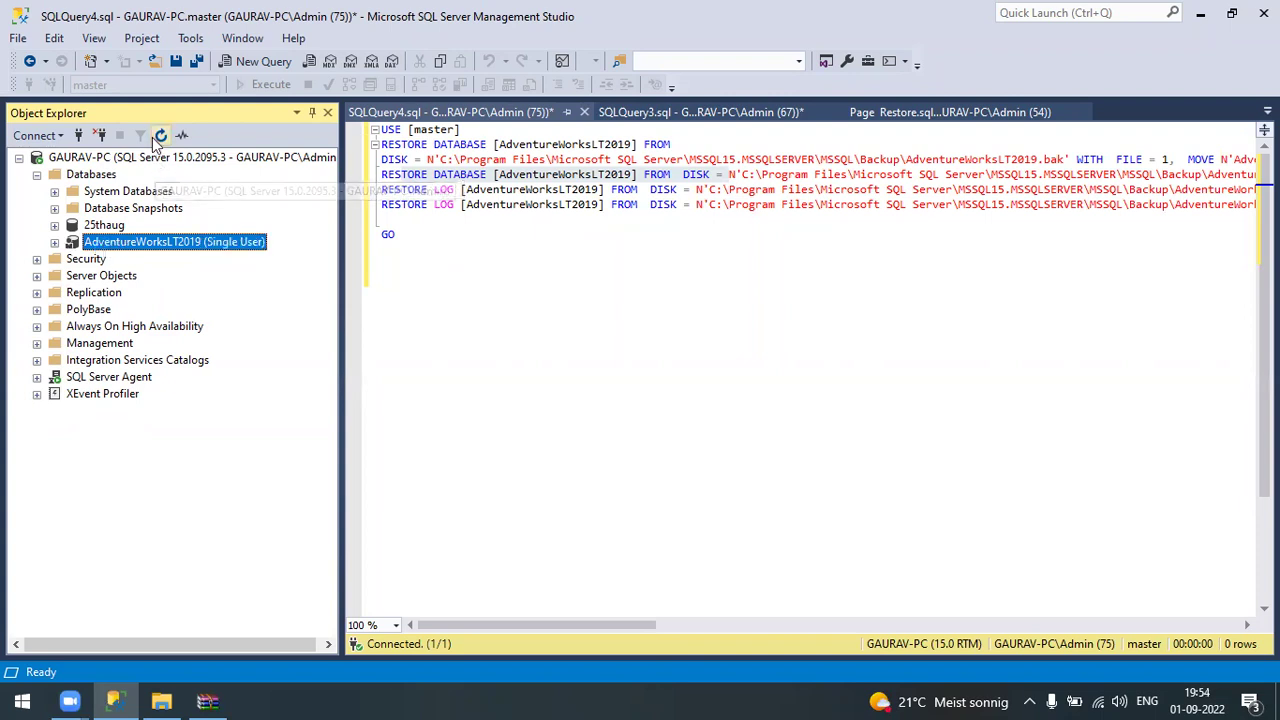
Refresh the Databases node to update the list of databases
left_click(154, 139)
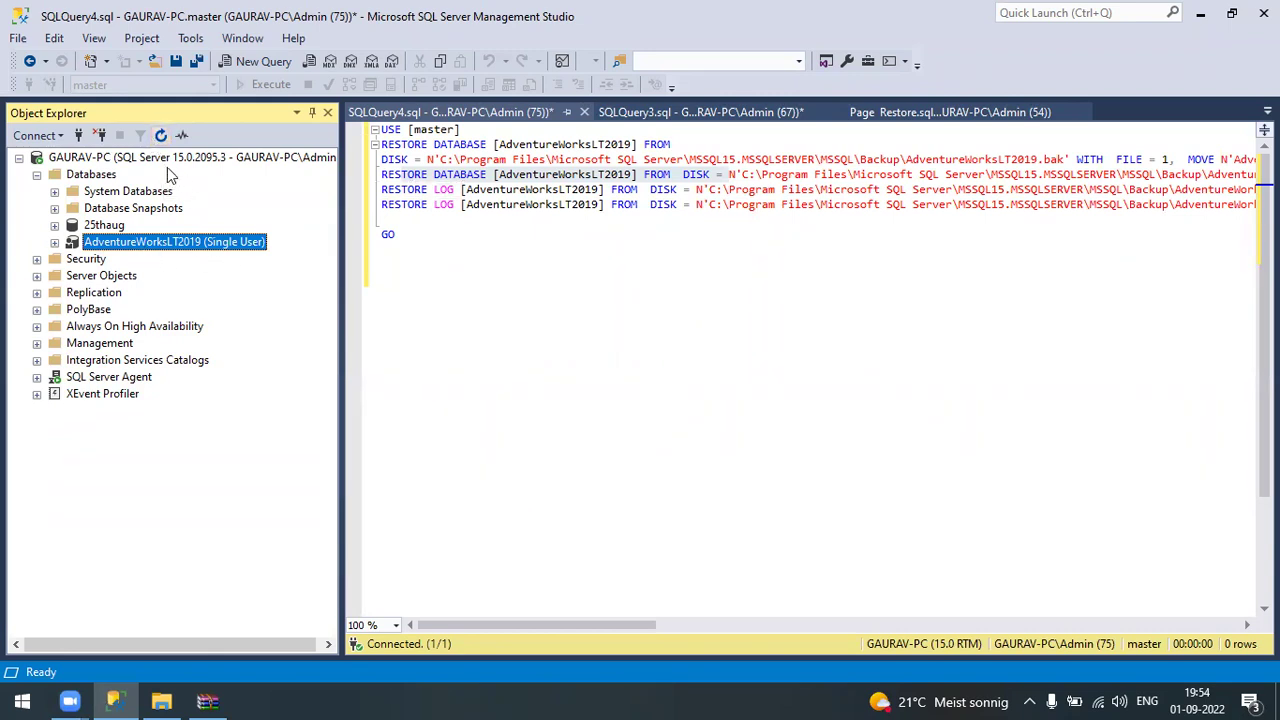
right_click(135, 242)
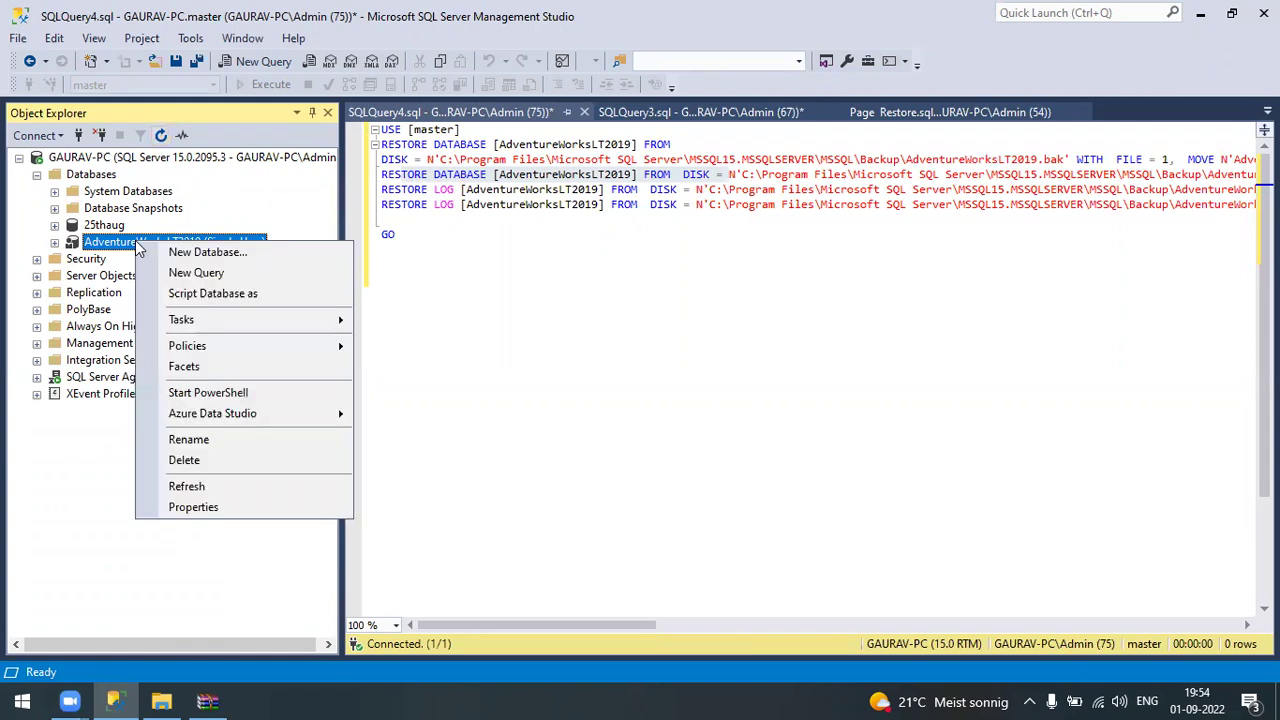
left_click(91, 174)
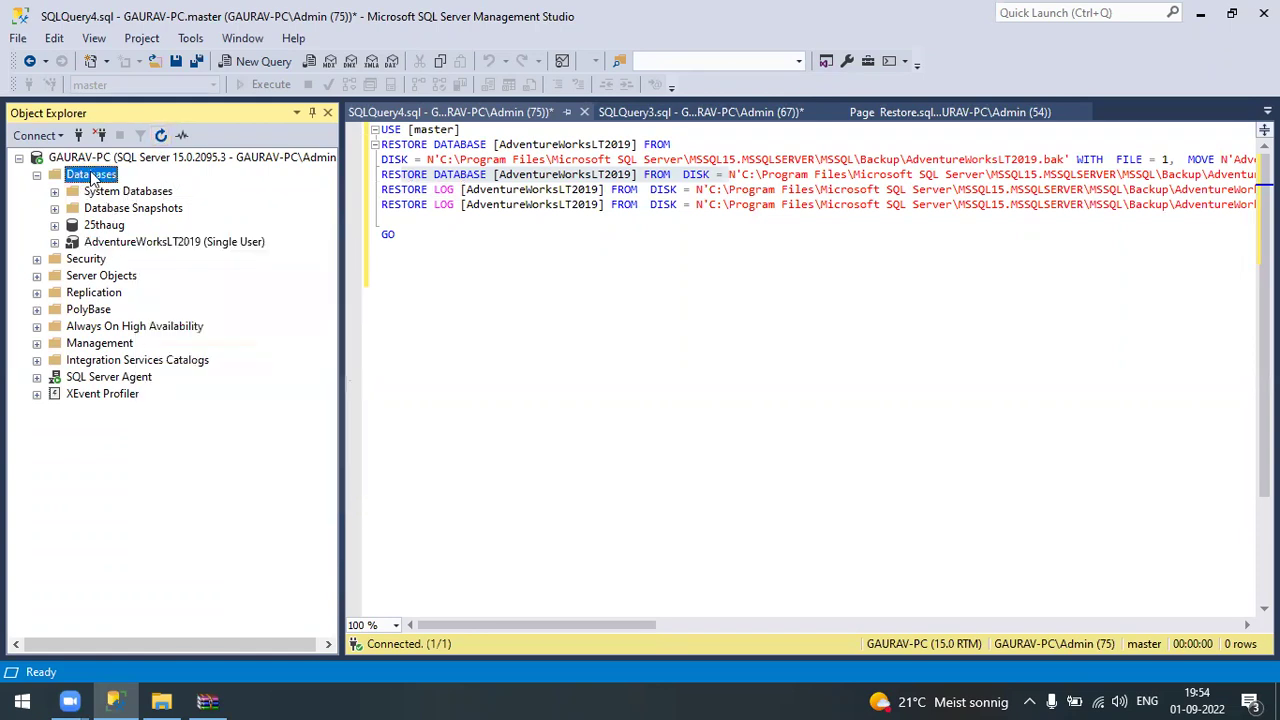
left_click(162, 134)
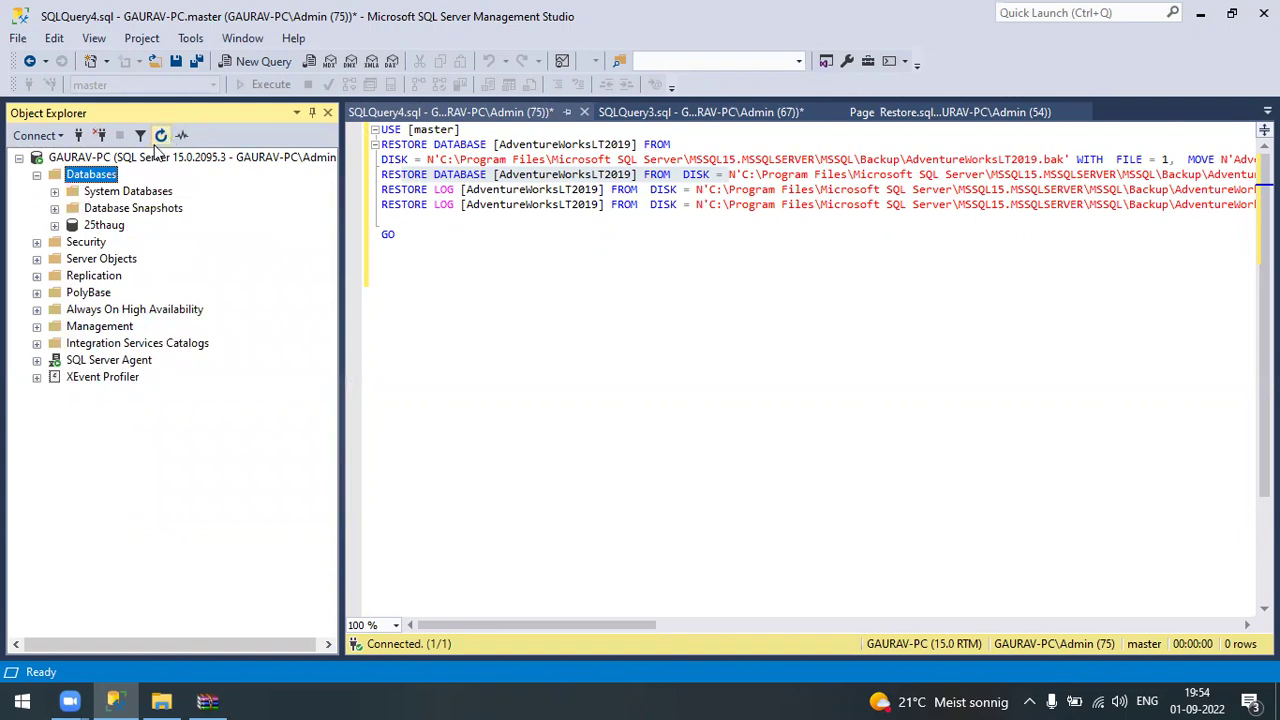
Check the attachable .mdf files in the DATA folder and the data file name in the restore script's MOVE clause
right_click(88, 176)
left_click(140, 209)
left_click(819, 339)
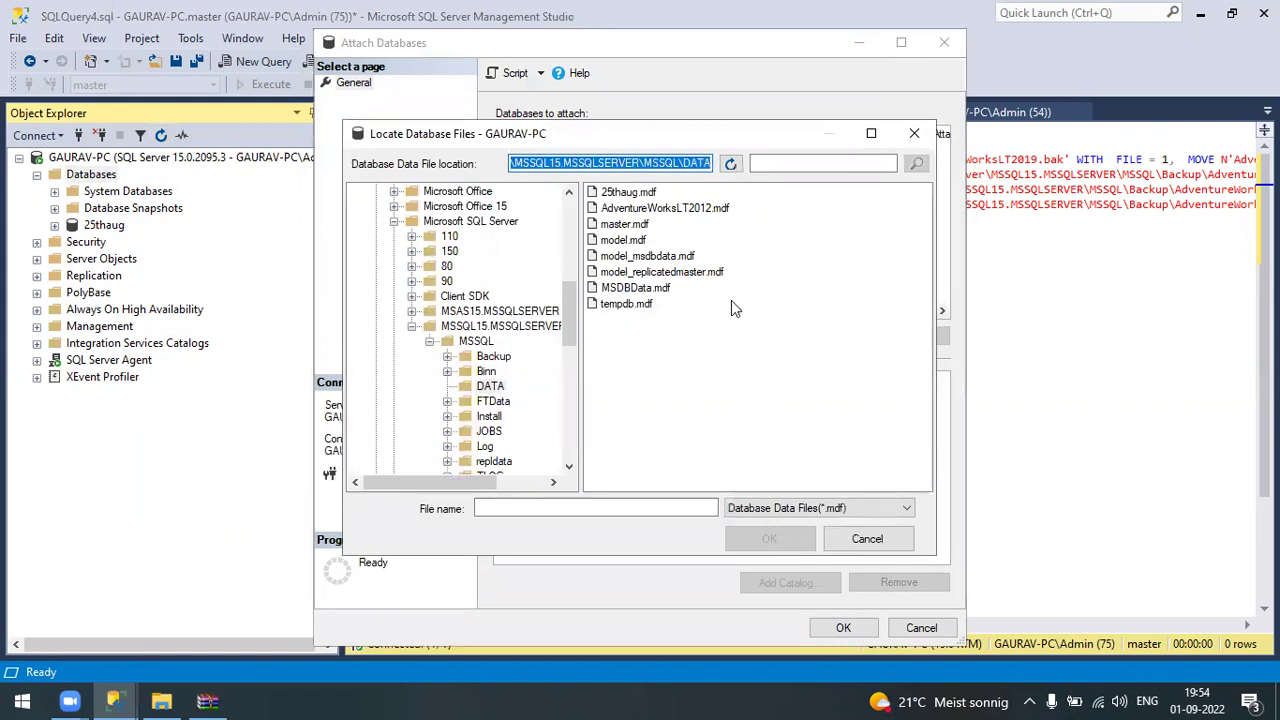
left_click(898, 538)
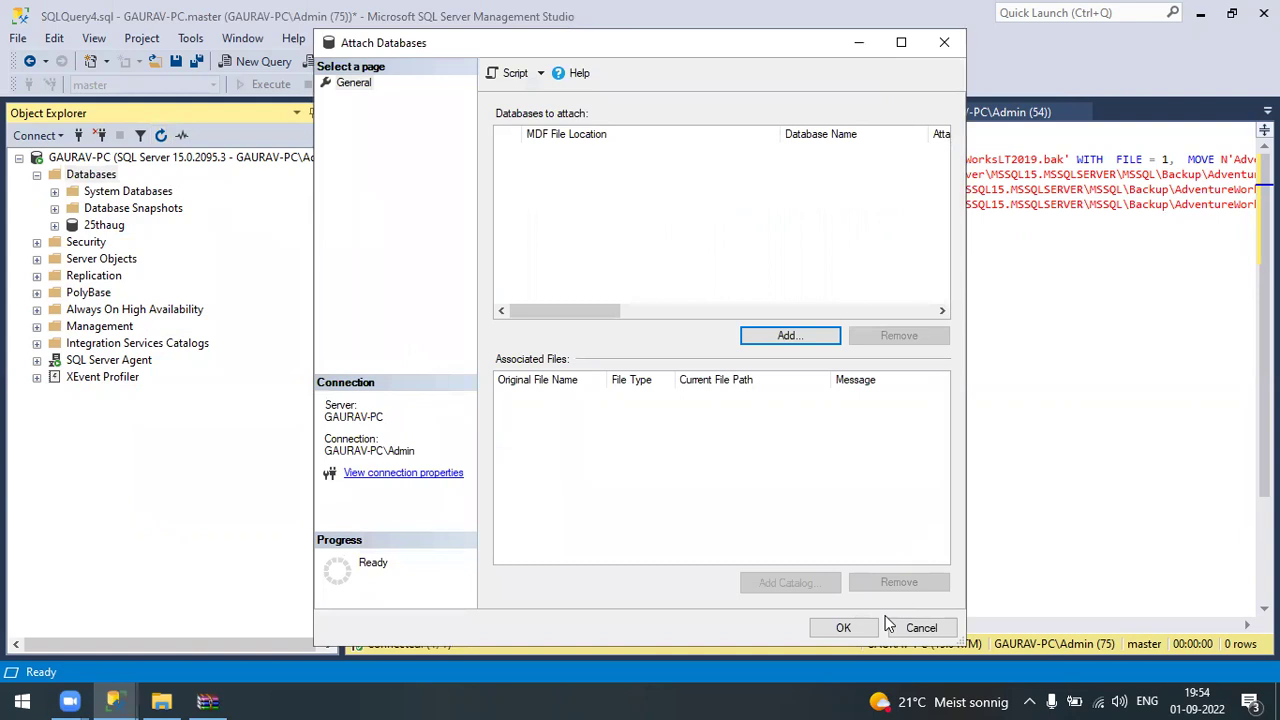
left_click(920, 626)
left_click_drag(742, 174, 1258, 176)
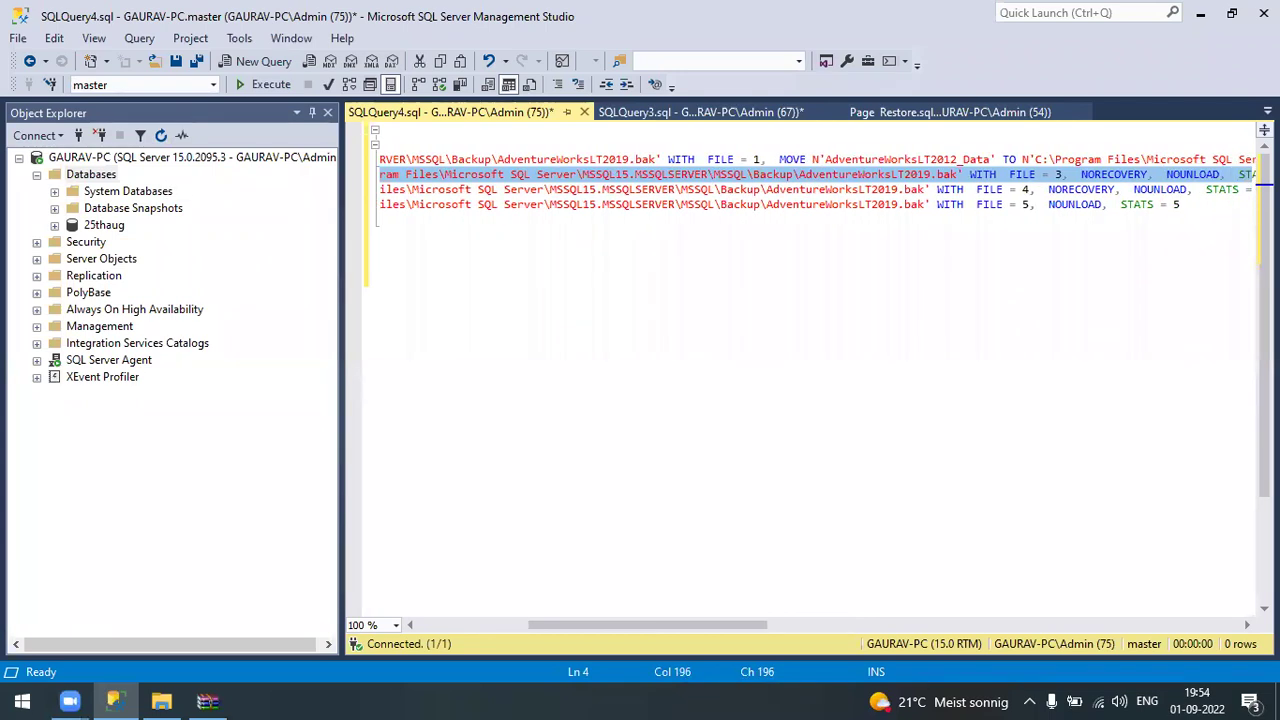
left_click_drag(646, 626, 832, 626)
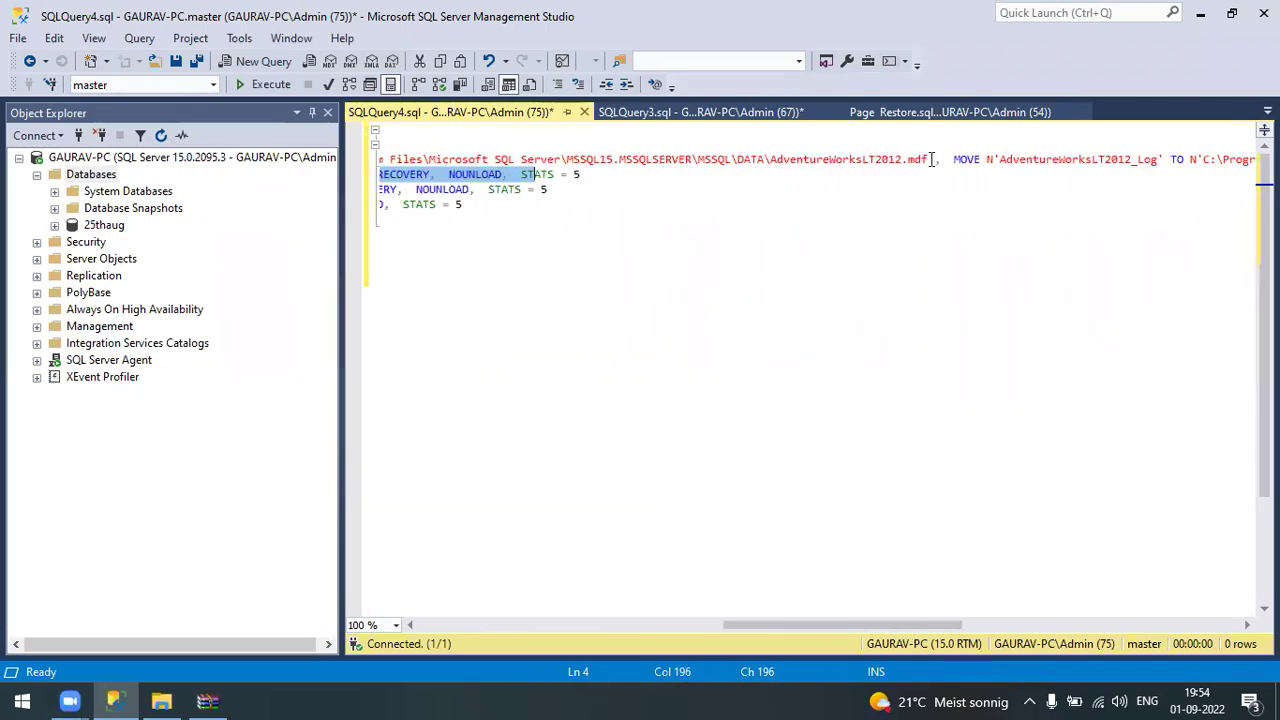
mouse_move(926, 160)
left_mouse_down()
mouse_move(380, 160)
mouse_move(857, 174)
mouse_move(946, 158)
left_mouse_up()
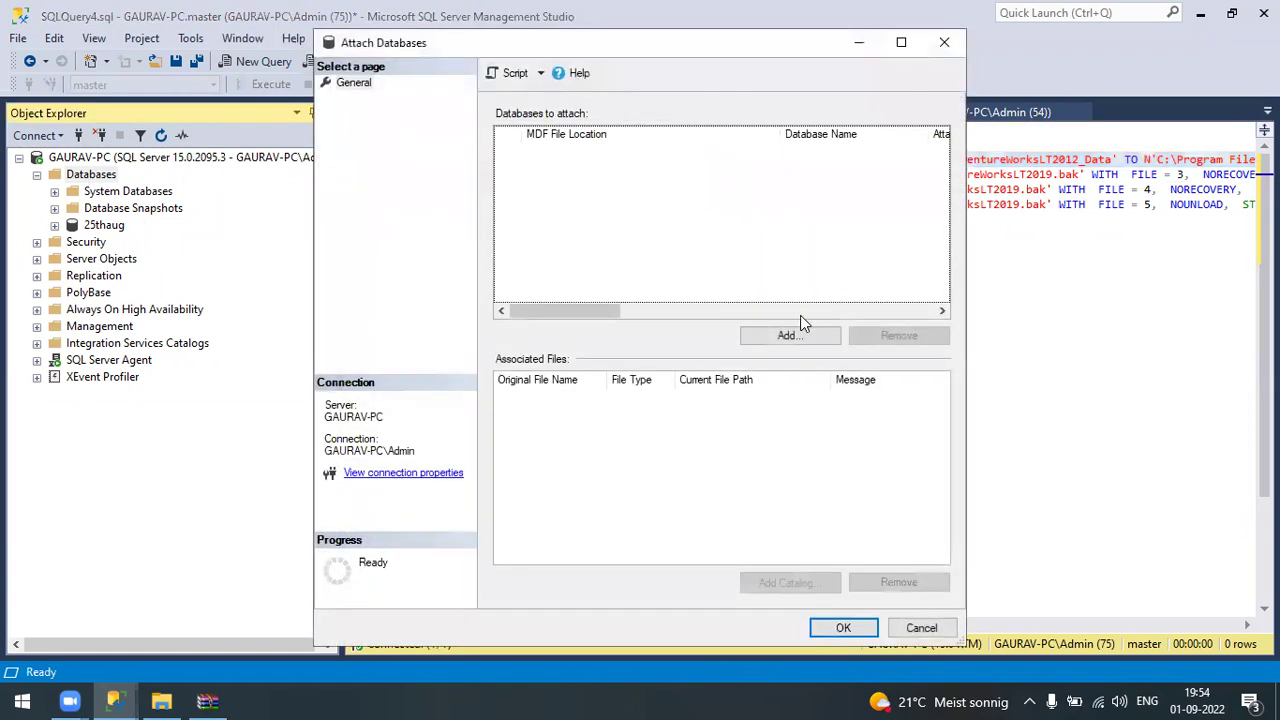
Try to attach AdventureWorksLT2019 from AdventureWorksLT2012.mdf in the DATA folder and read the details of the failed attachment
left_click(784, 336)
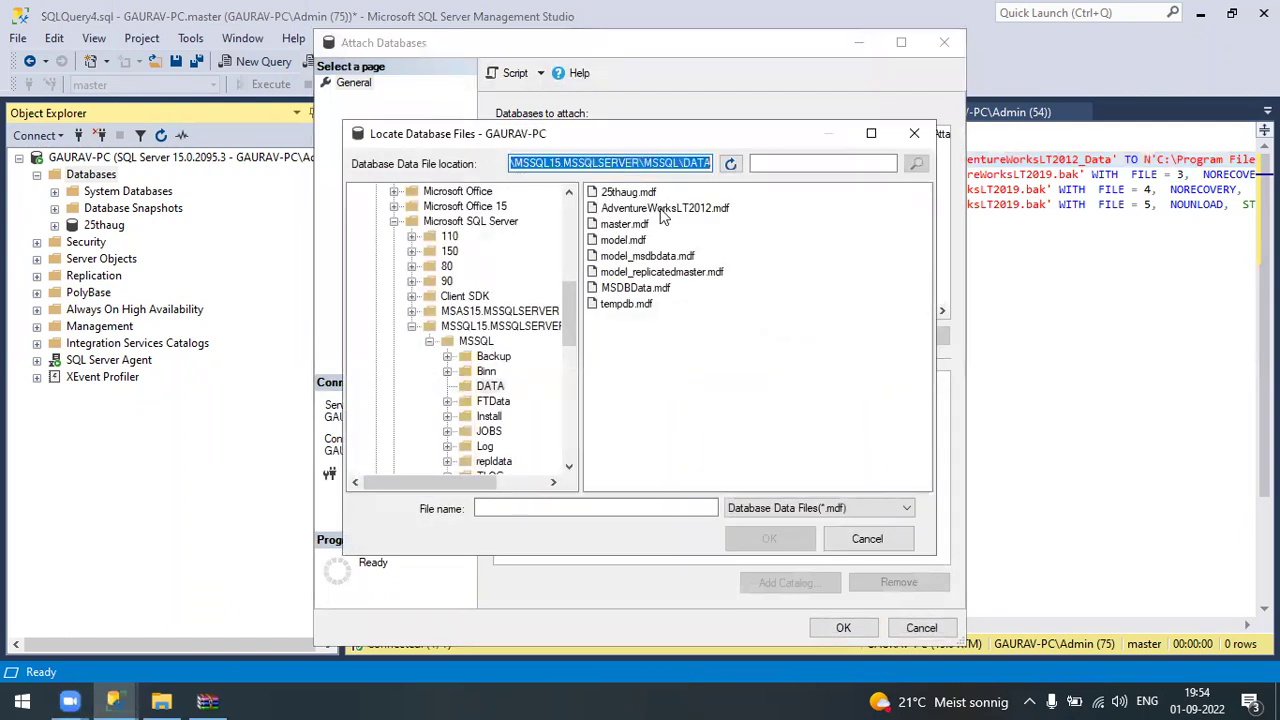
left_click(785, 545)
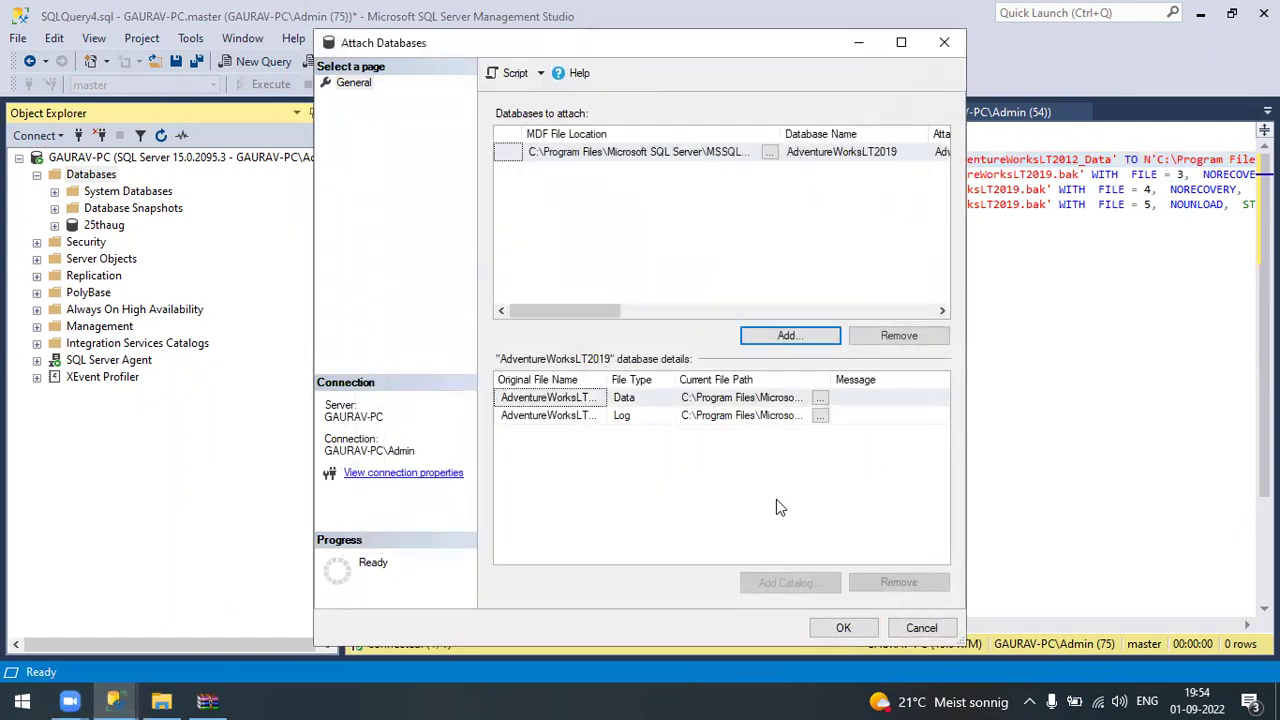
left_click(838, 628)
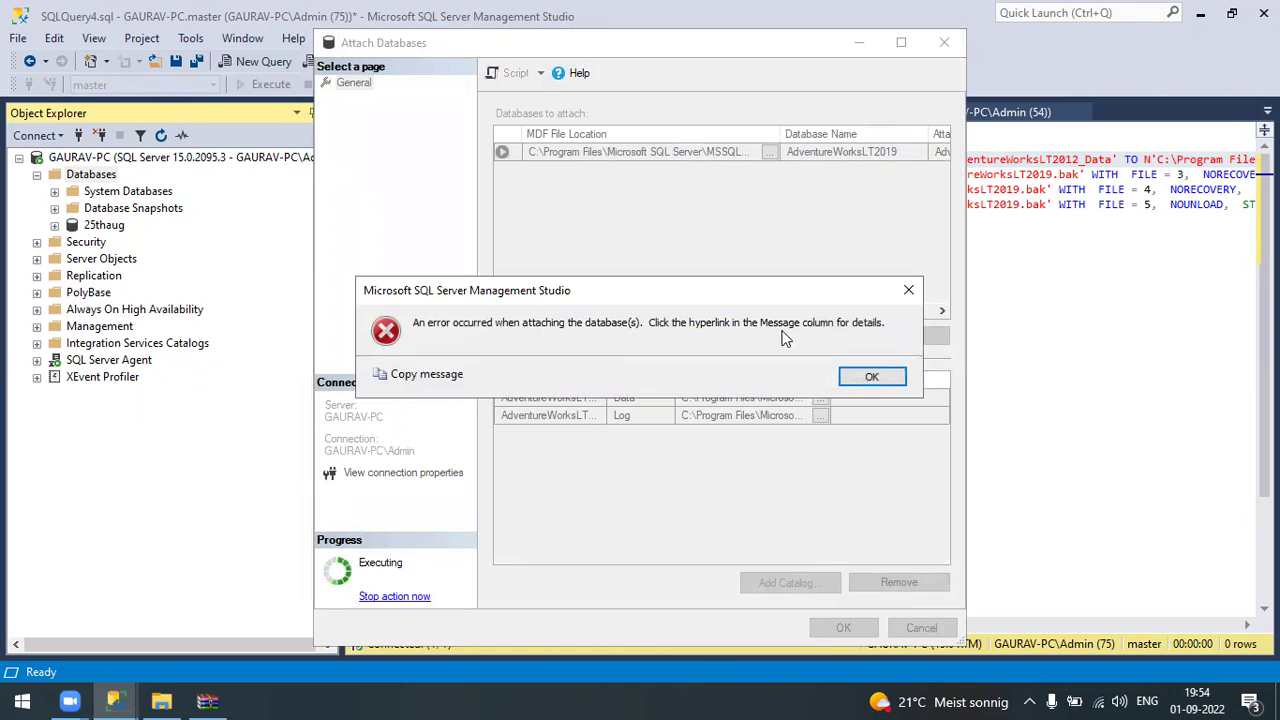
left_click(871, 375)
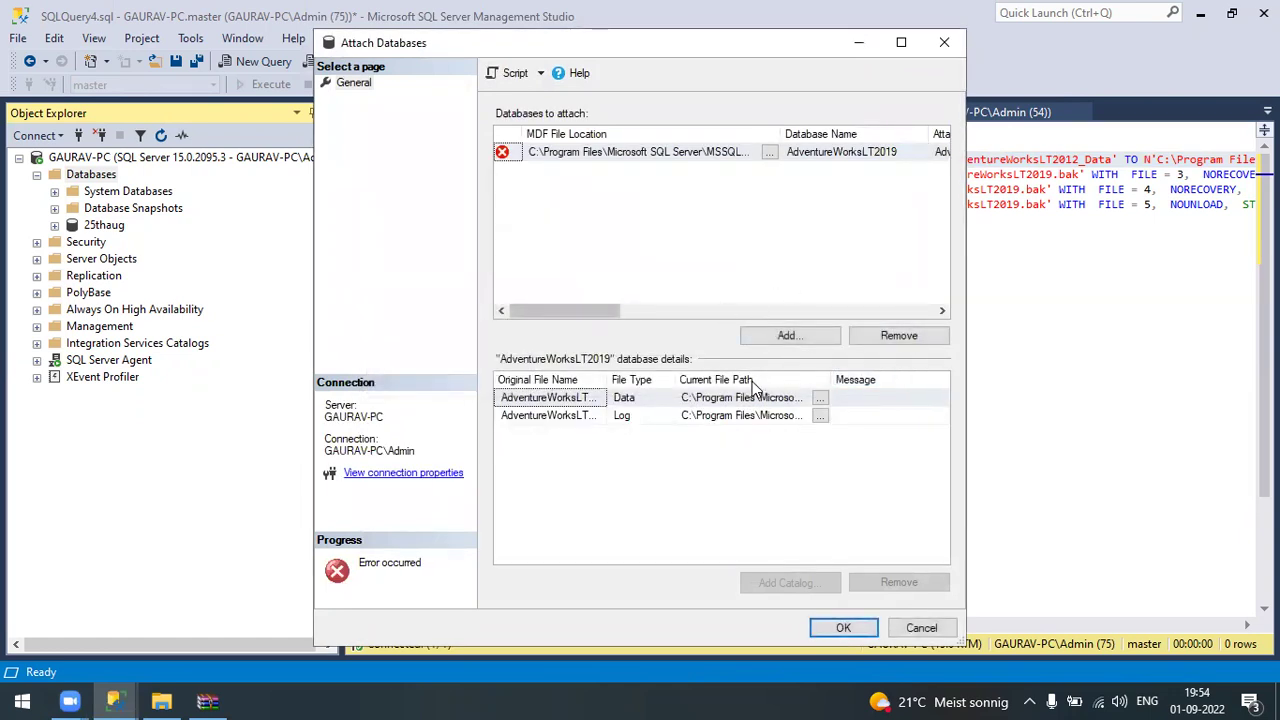
left_click(506, 158)
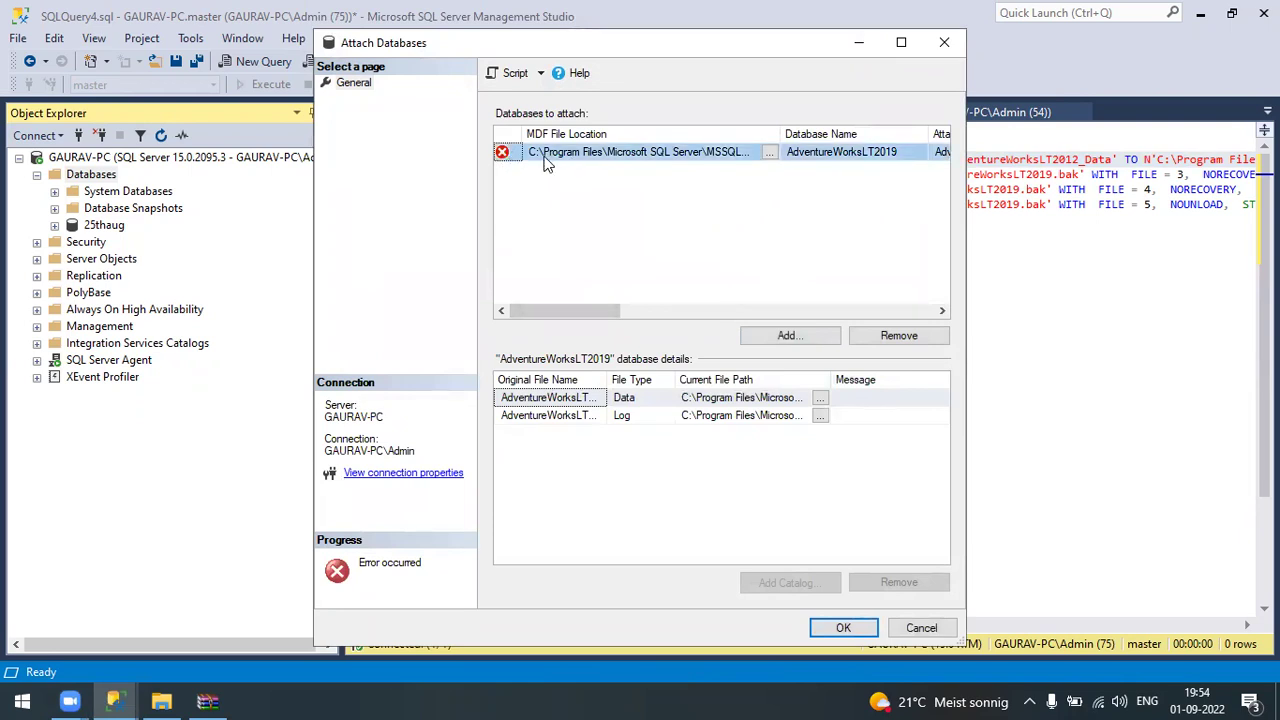
left_click_drag(577, 312, 890, 325)
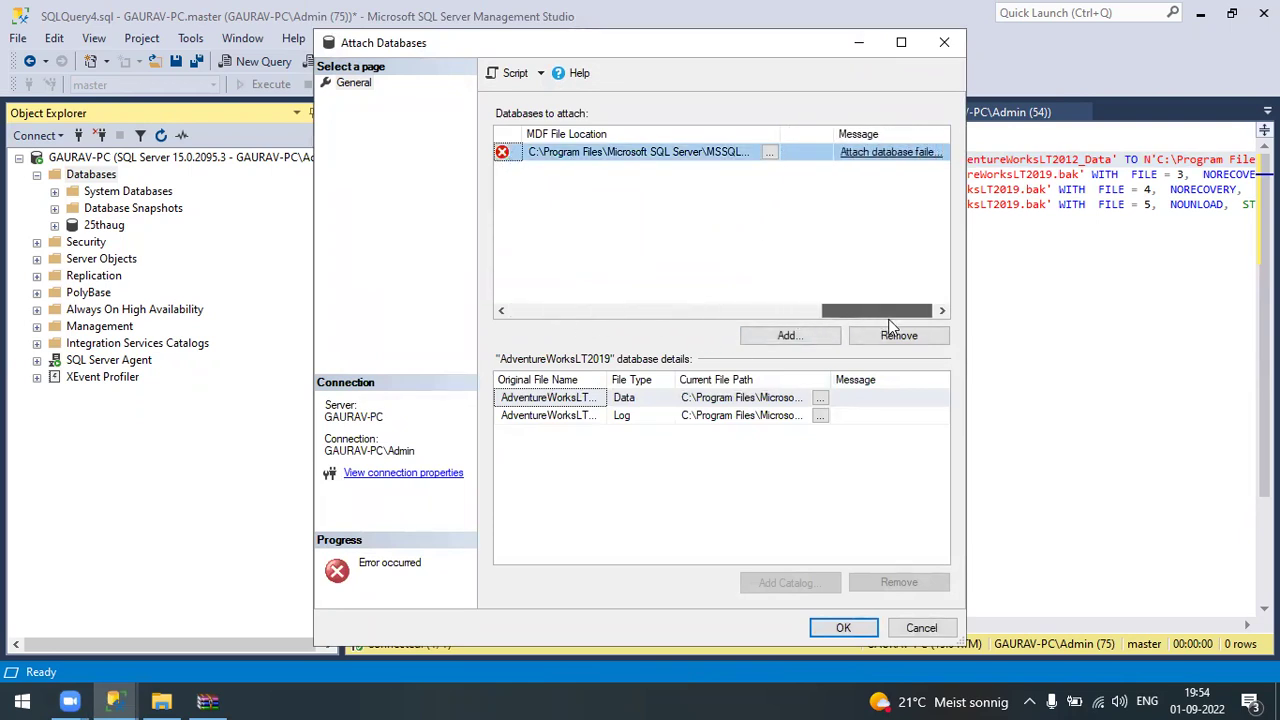
left_click(892, 154)
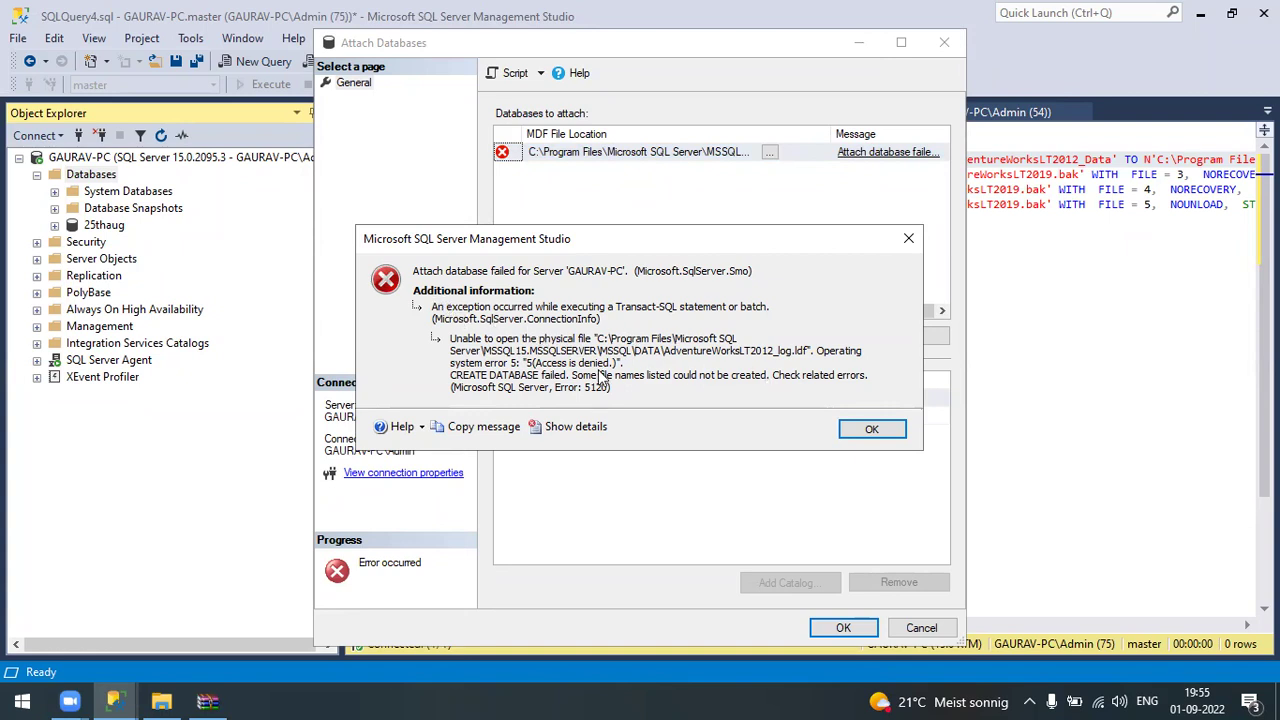
left_click(868, 428)
mouse_move(847, 311)
left_mouse_down()
mouse_move(554, 311)
mouse_move(850, 311)
left_mouse_up()
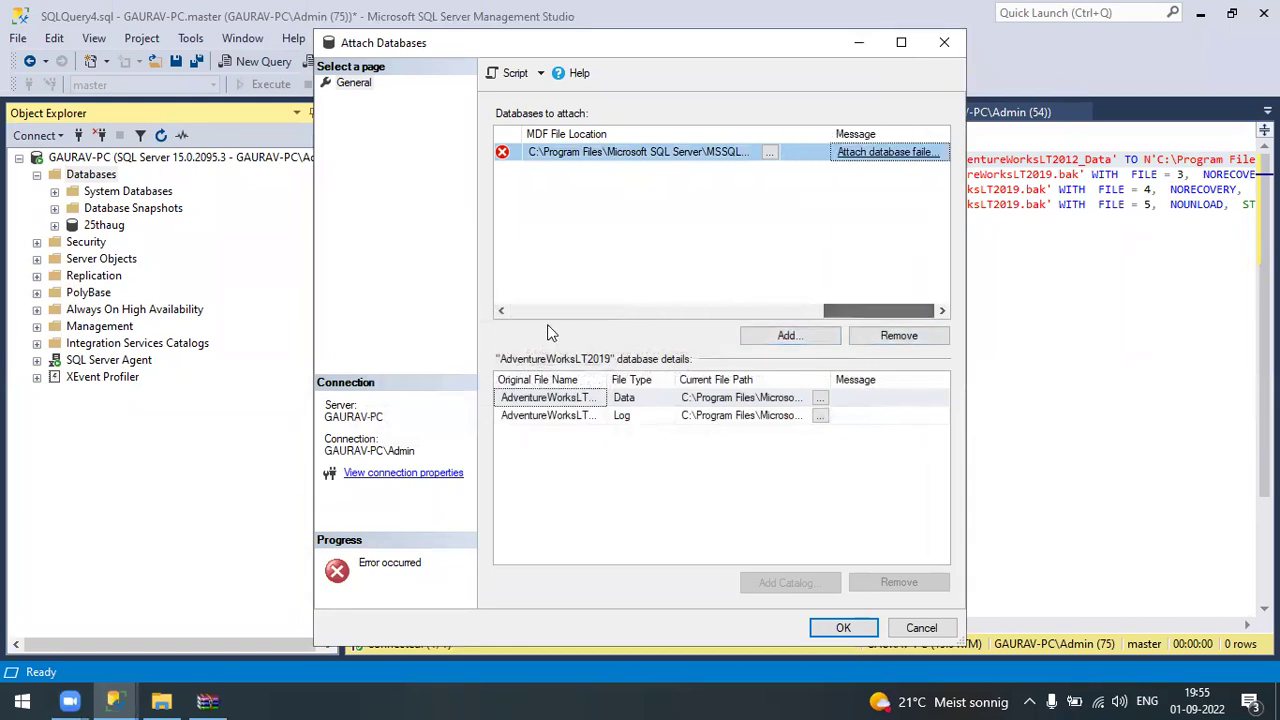
Reselect AdventureWorksLT2012.mdf for the failed entry, add the same file as a second entry, and cancel the attachment
left_click(768, 153)
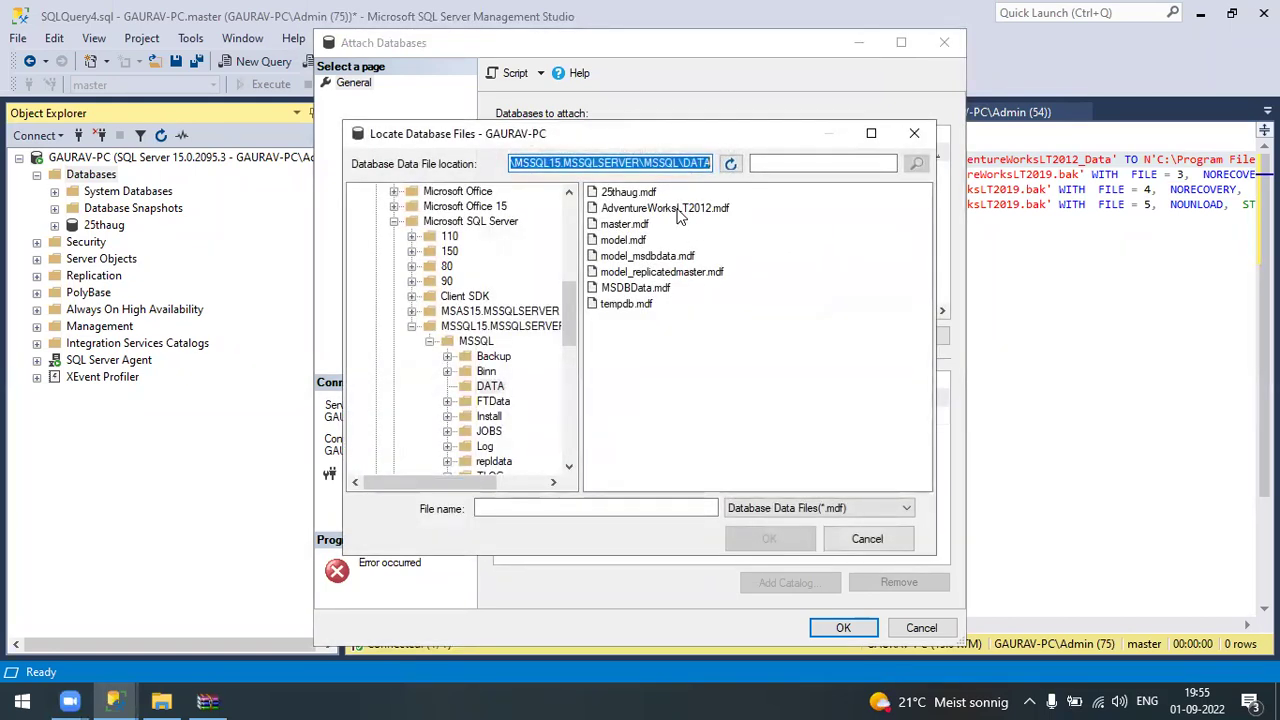
double_click(676, 209)
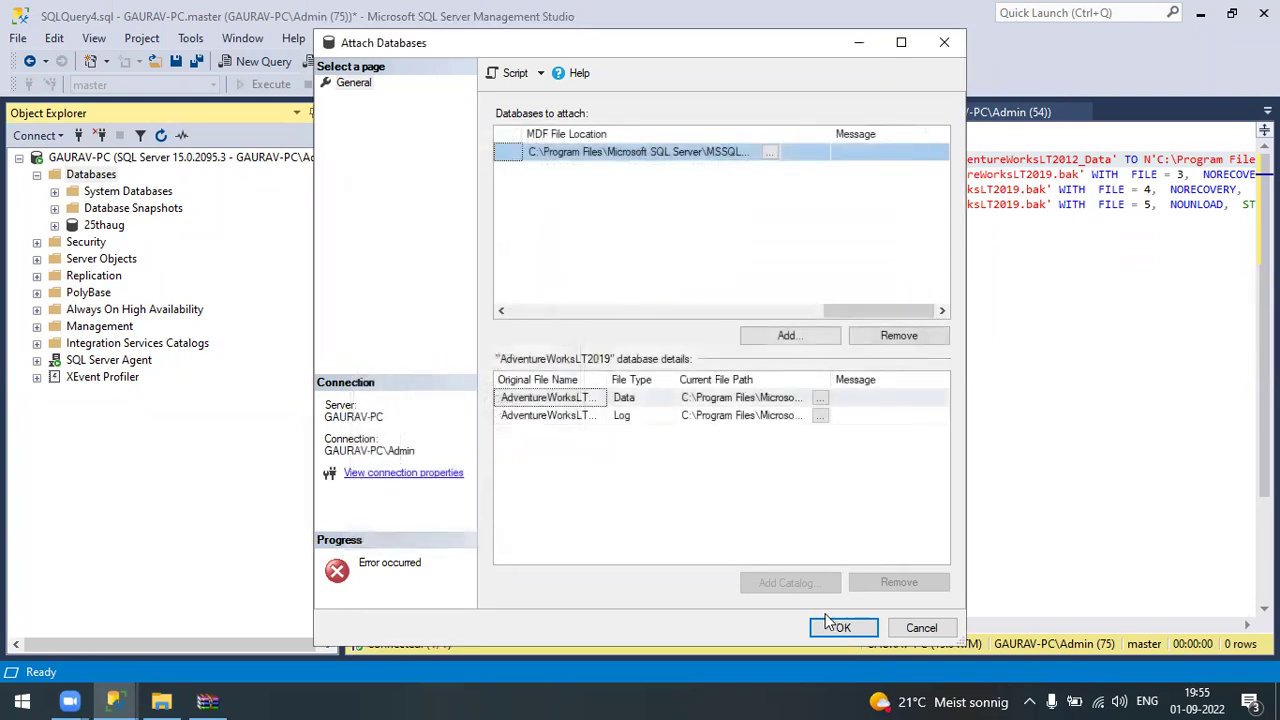
left_click(790, 338)
double_click(662, 208)
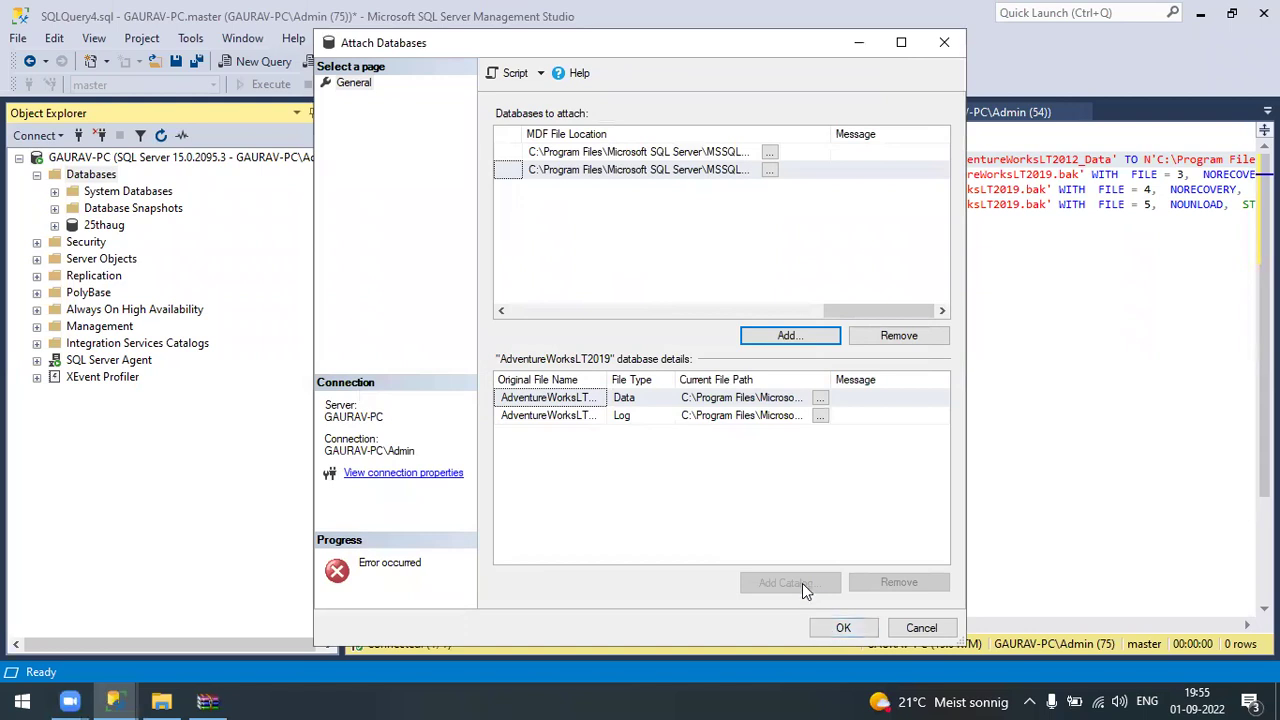
left_click(937, 630)
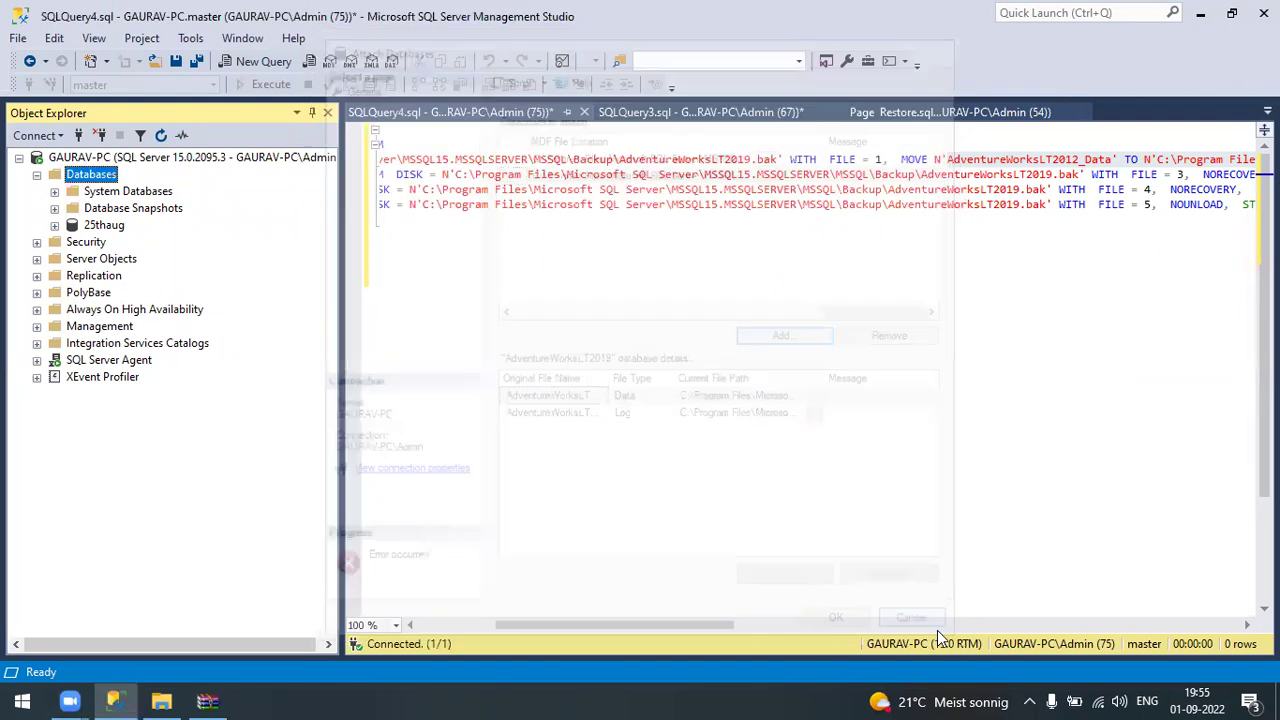
Try a fresh attachment of AdventureWorksLT2012.mdf, dismiss the error and cancel it
right_click(93, 175)
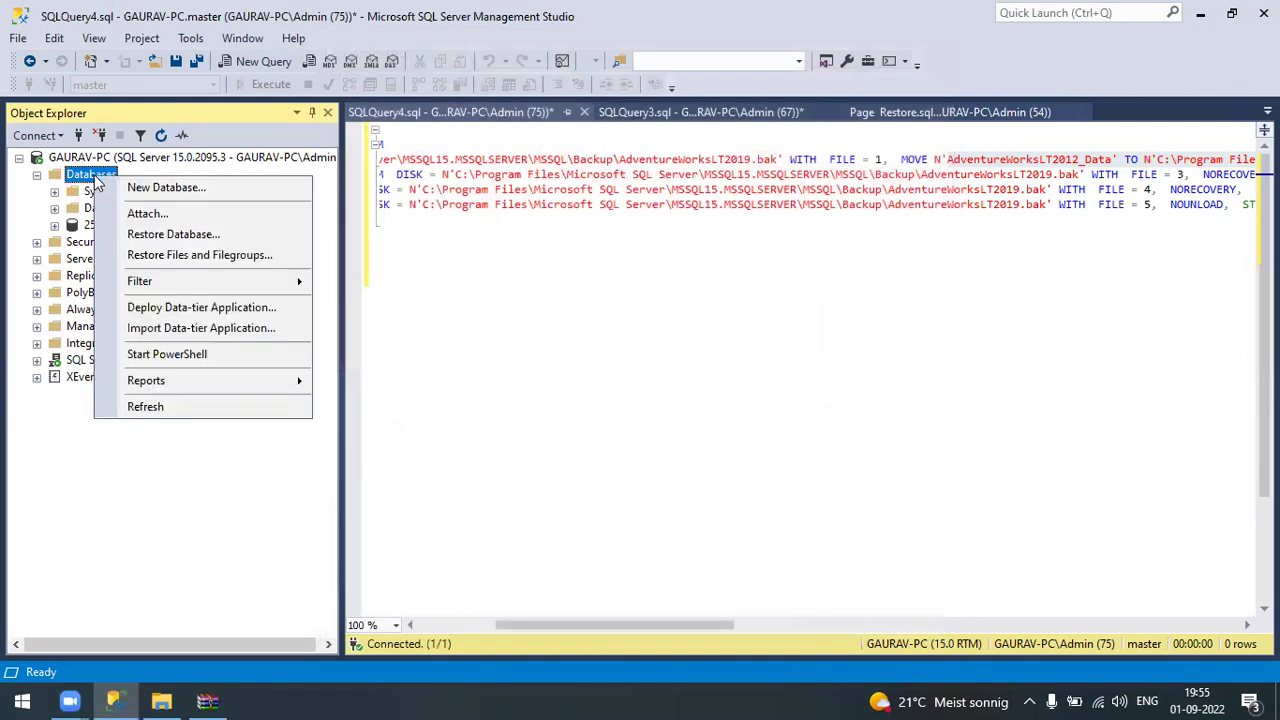
left_click(148, 213)
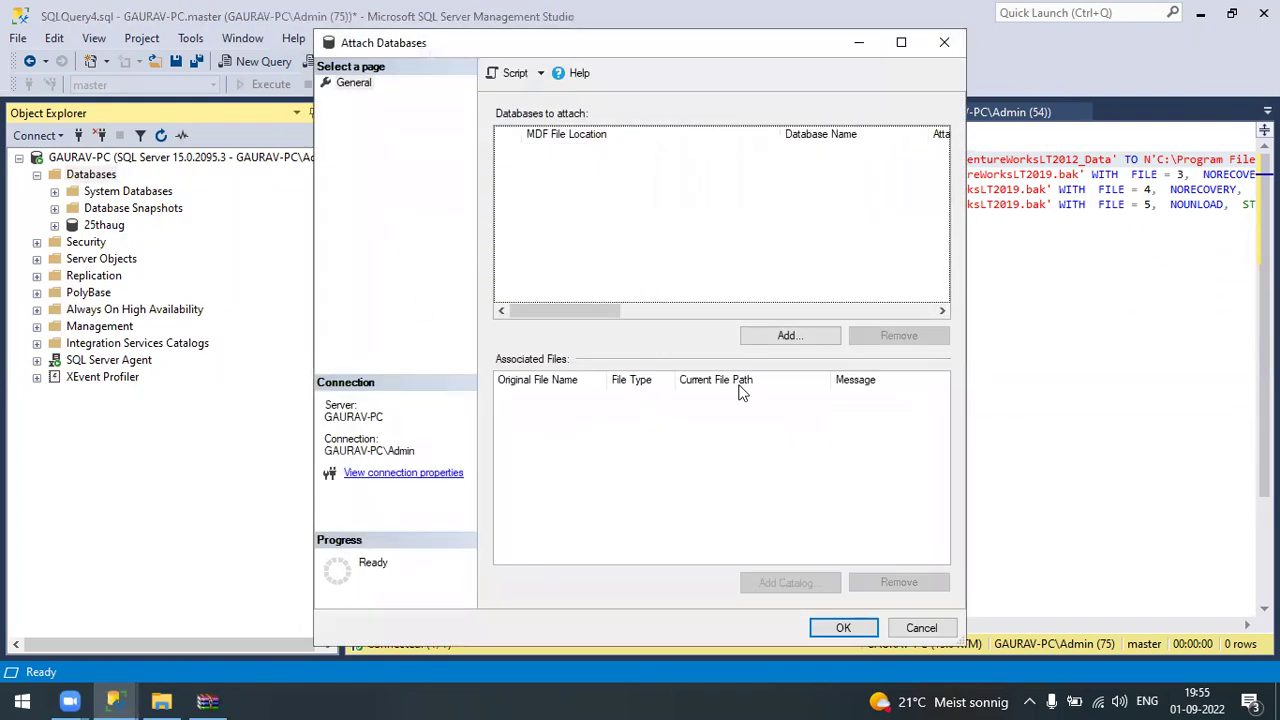
left_click(790, 336)
left_click(655, 208)
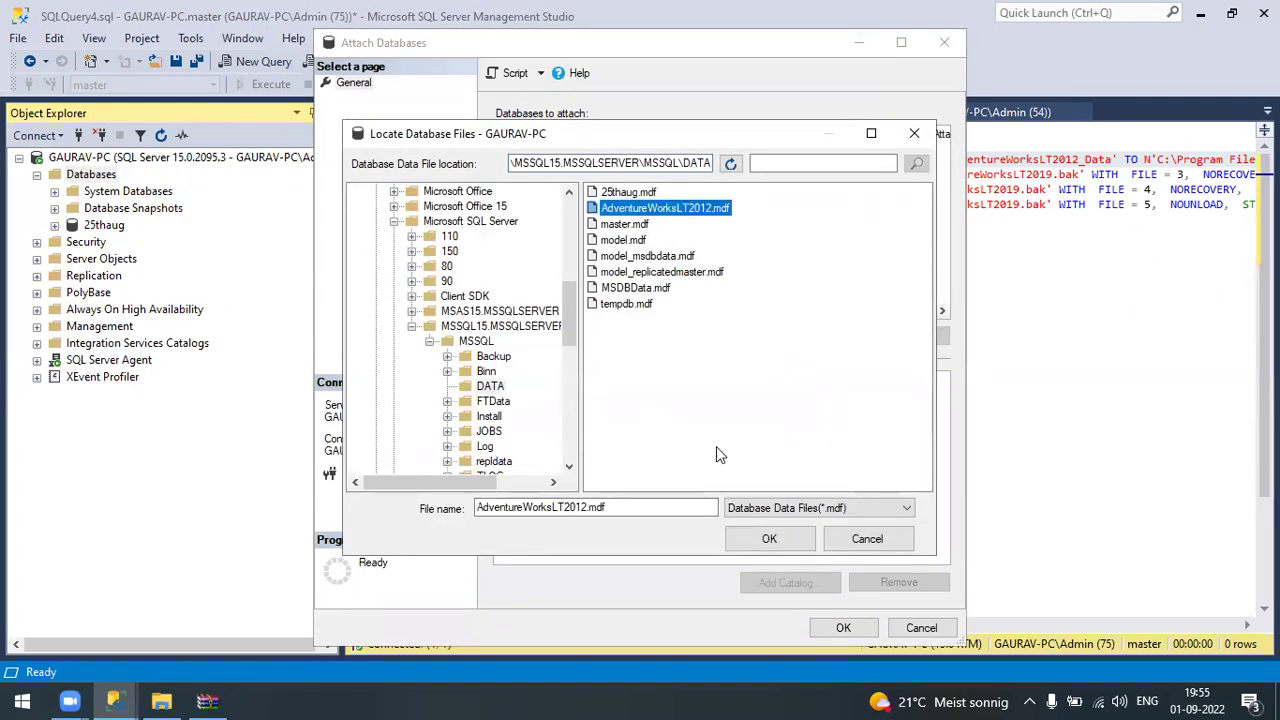
left_click(769, 539)
left_click(836, 627)
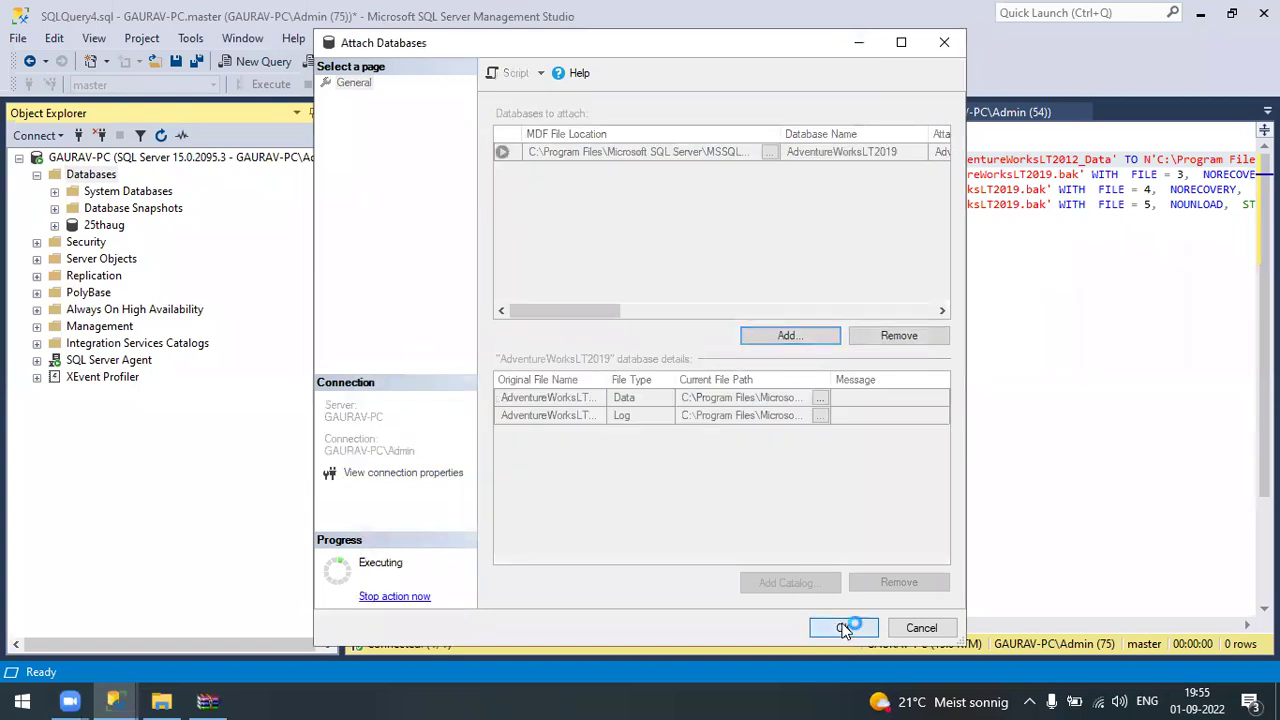
left_click(871, 375)
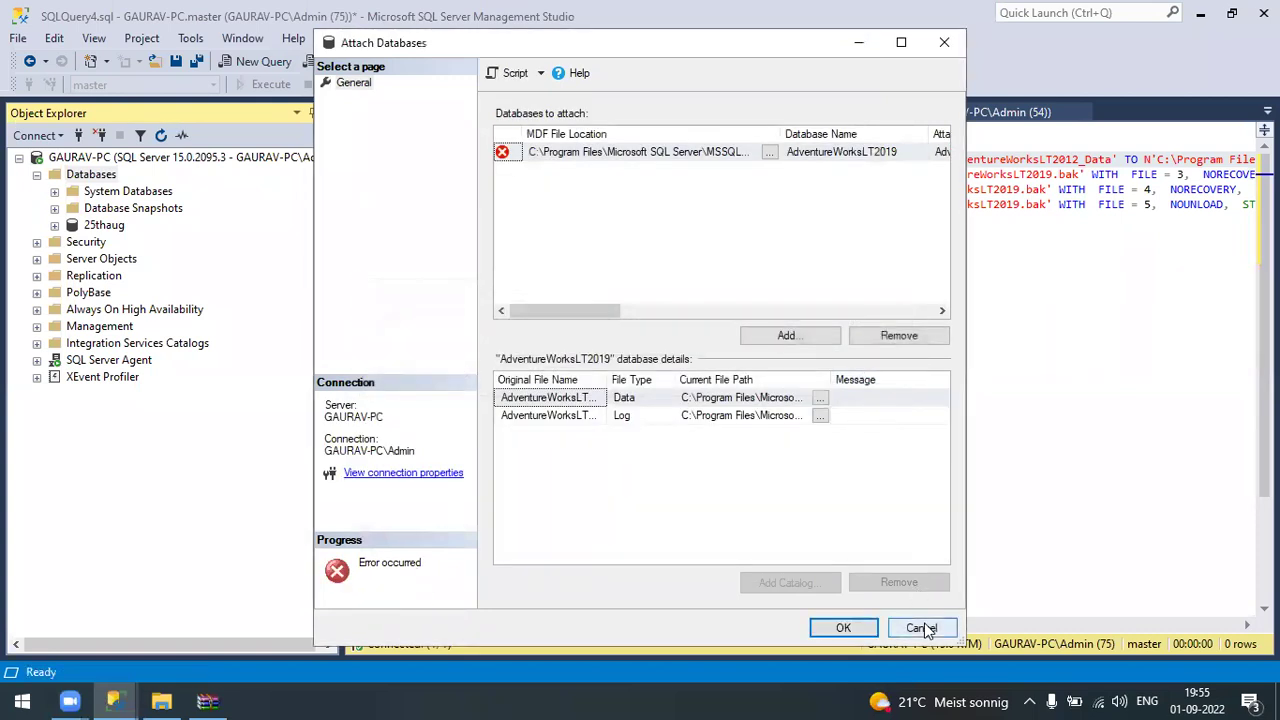
left_click(921, 627)
Select the AdventureWorksLT2019 backup file as the source device in a new database restore and try to run the restore
right_click(92, 175)
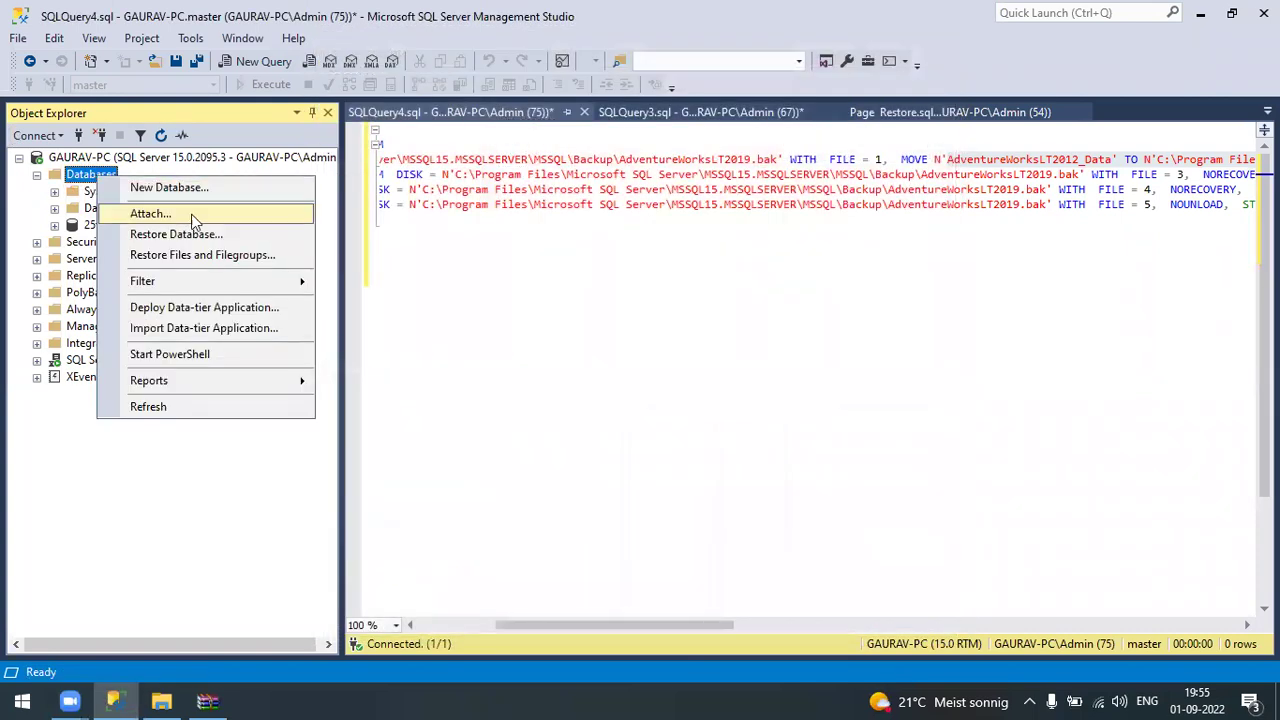
left_click(165, 234)
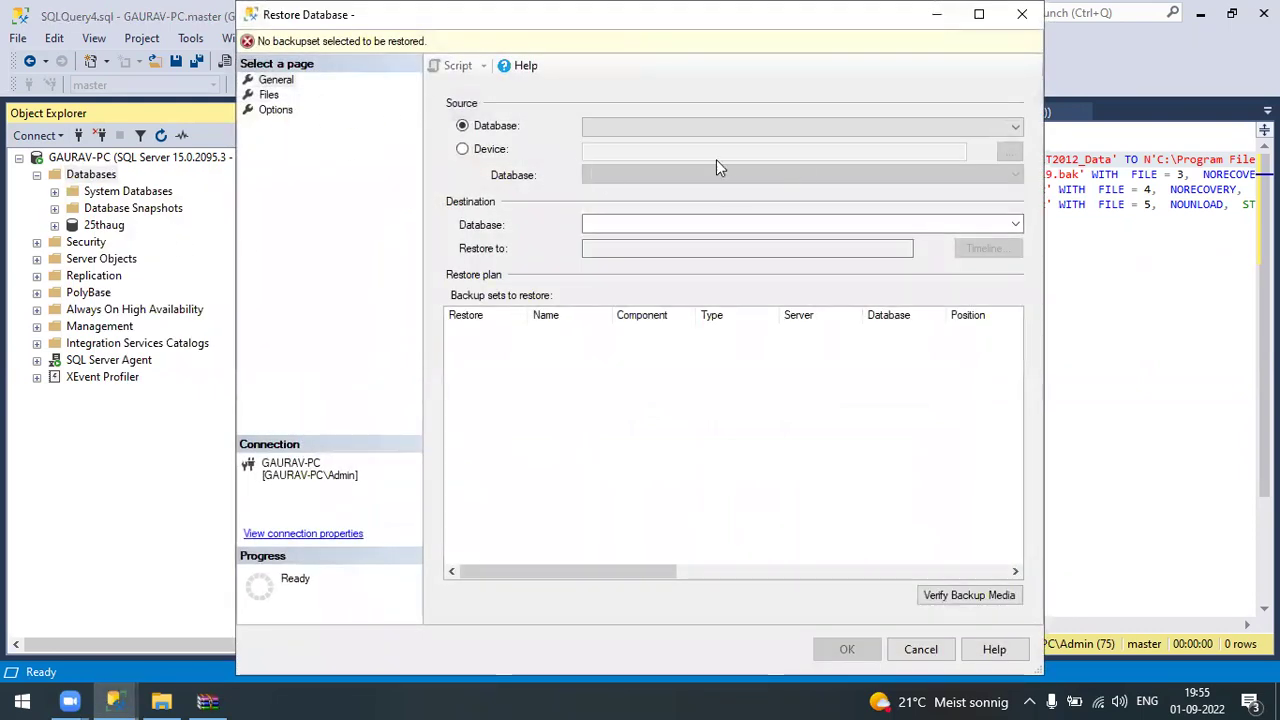
left_click(463, 149)
left_click(1005, 151)
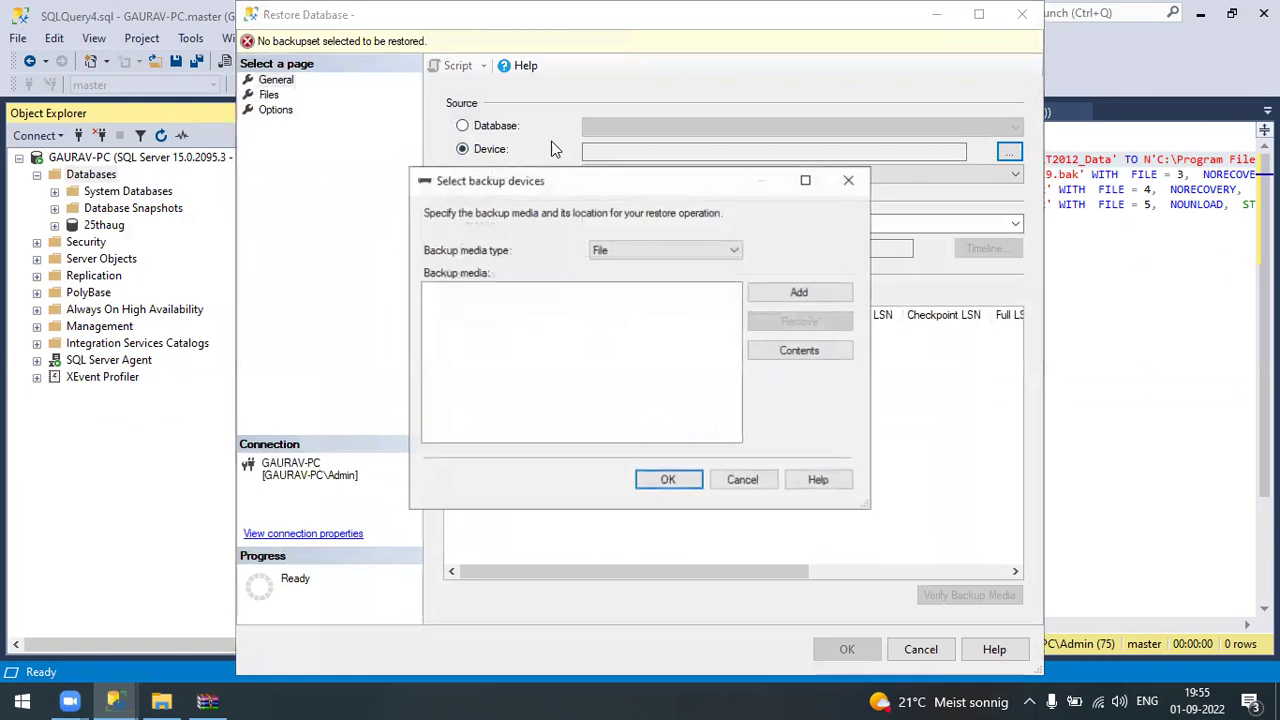
left_click(800, 291)
left_click(655, 193)
left_click(768, 536)
left_click(668, 479)
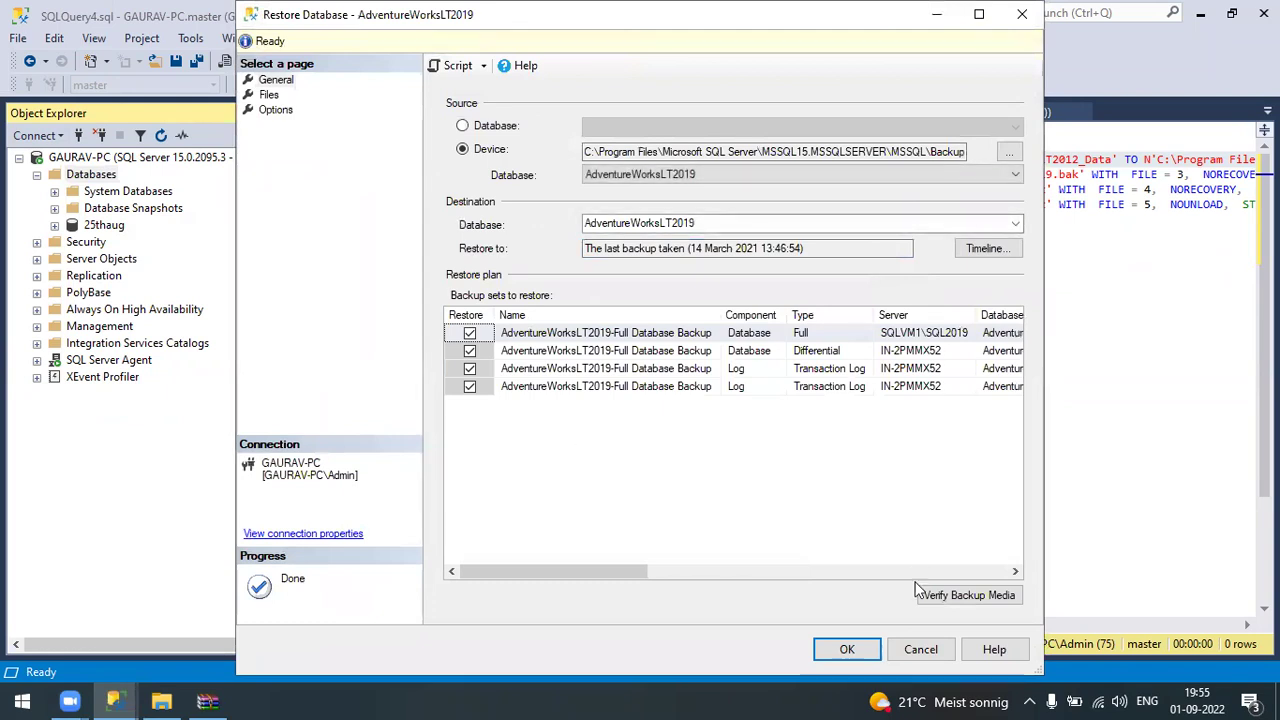
left_click(852, 648)
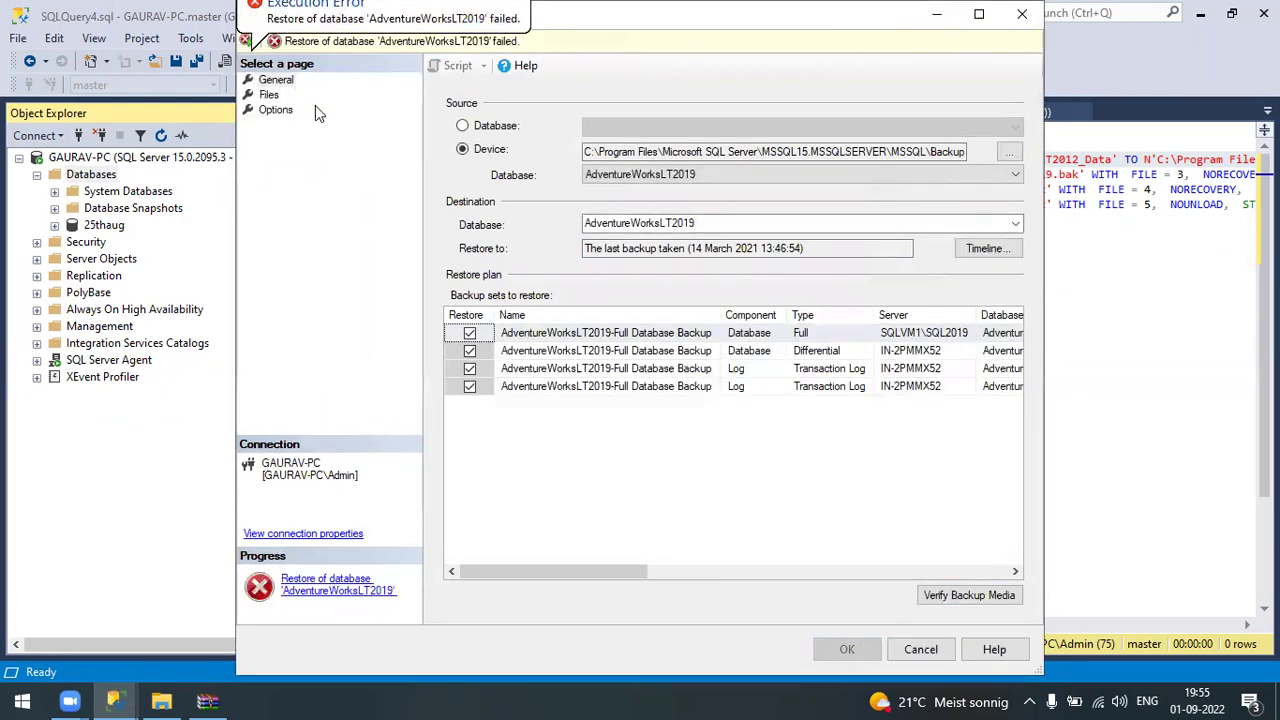
Set the restore to overwrite the existing database (WITH REPLACE) and restore AdventureWorksLT2019
left_click(269, 94)
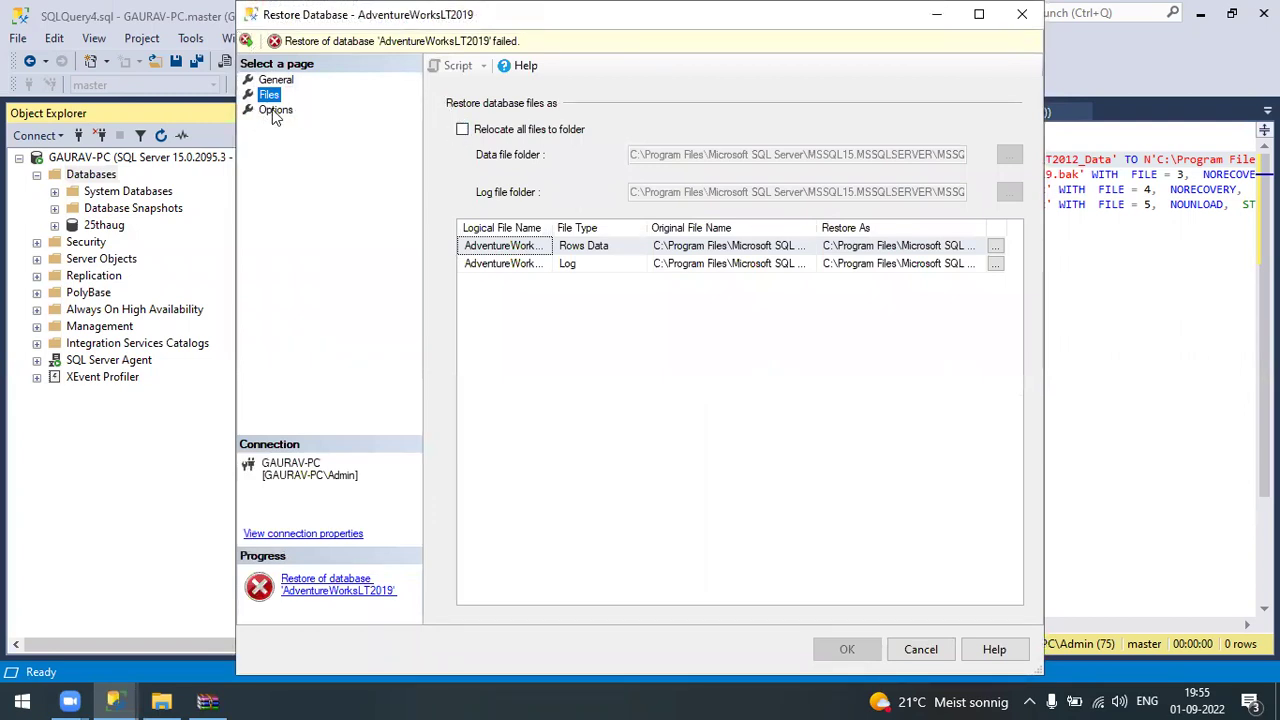
left_click(275, 111)
left_click(462, 126)
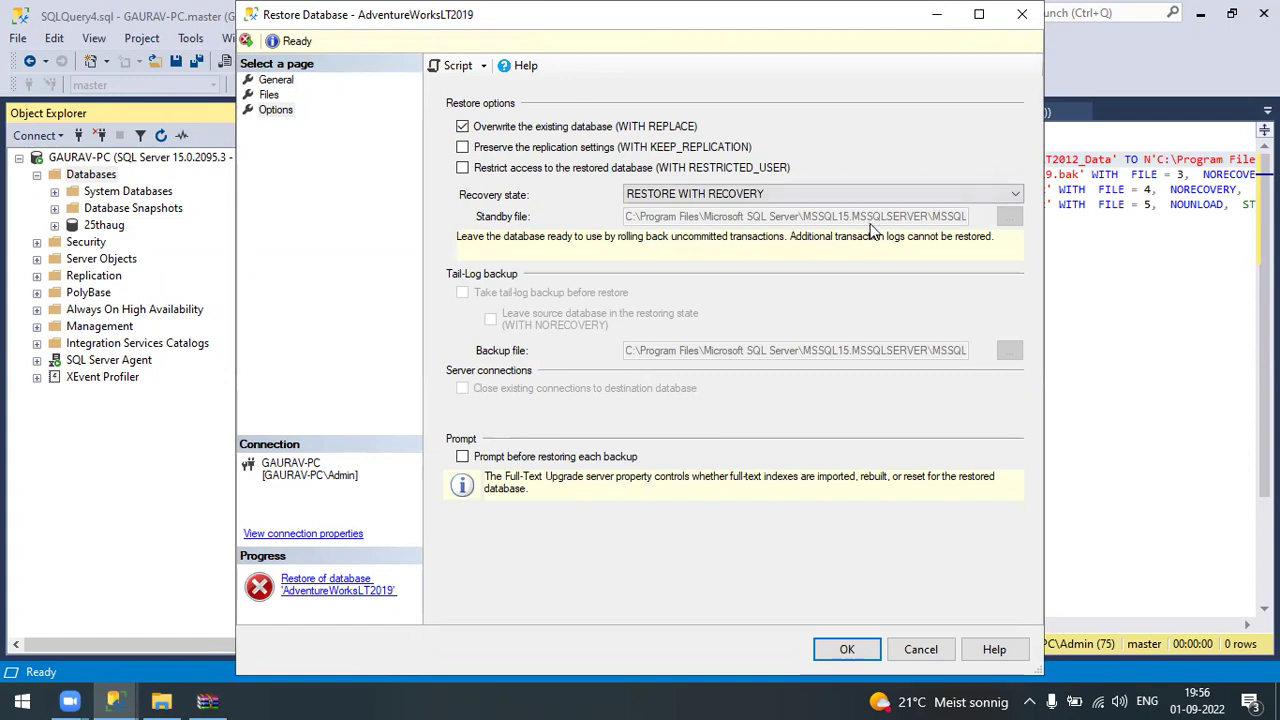
left_click(851, 647)
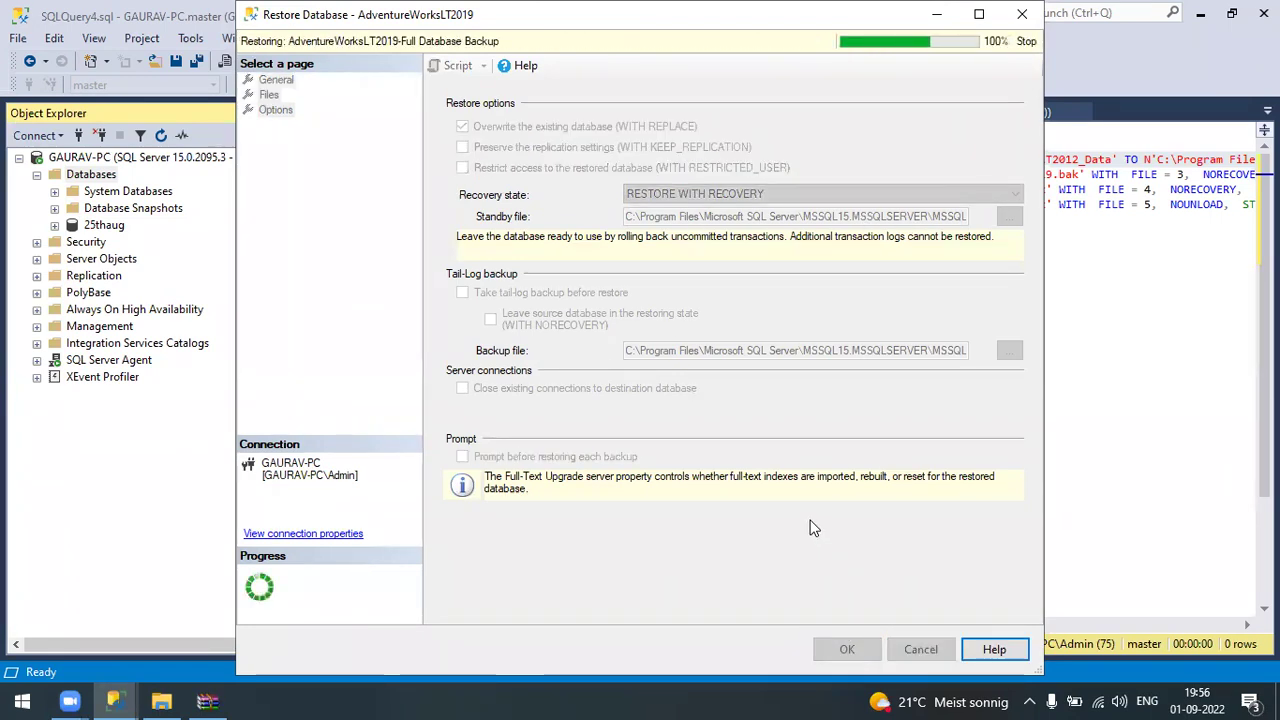
left_click(762, 417)
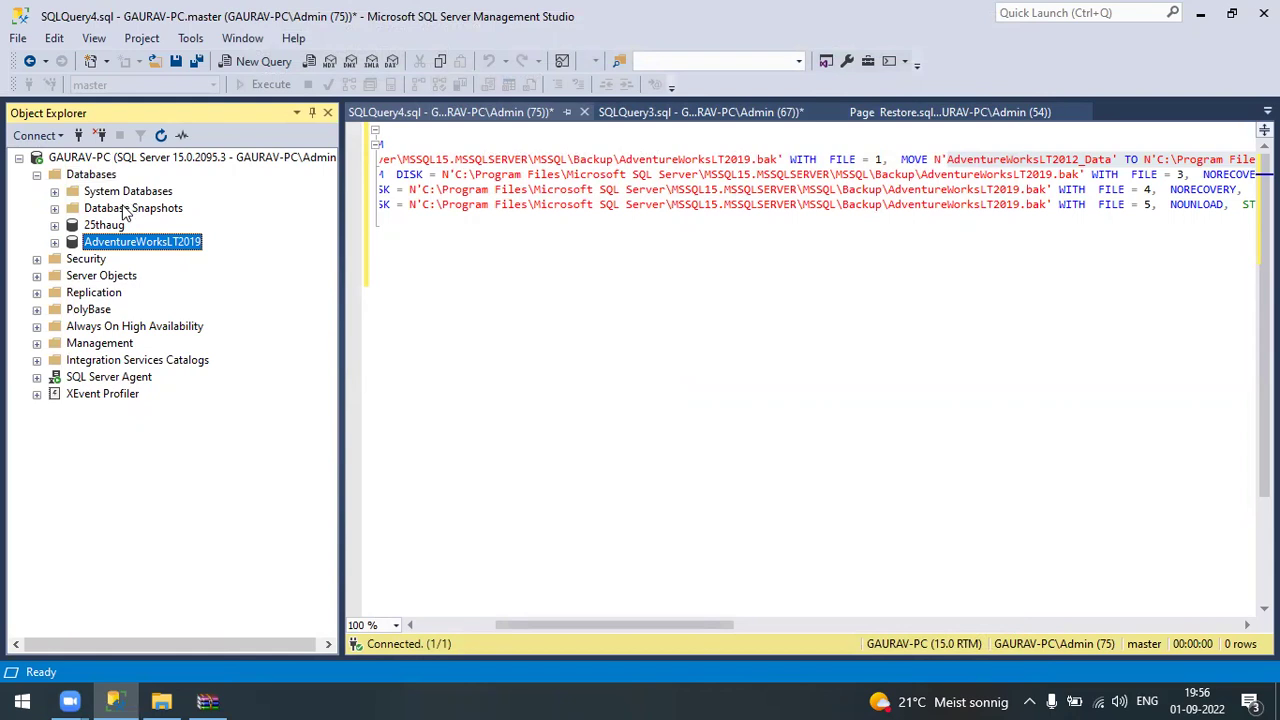
Check the tables and views inside the restored AdventureWorksLT2019 database
left_click(54, 243)
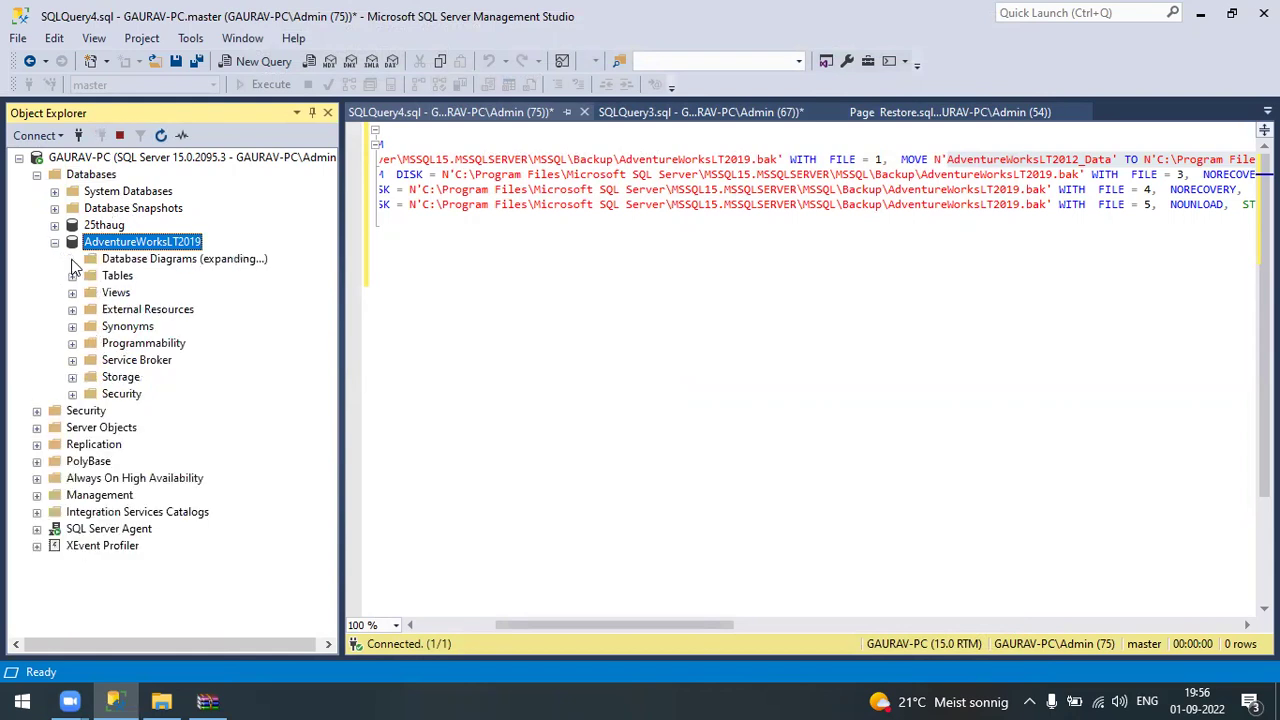
left_click(871, 377)
left_click(72, 276)
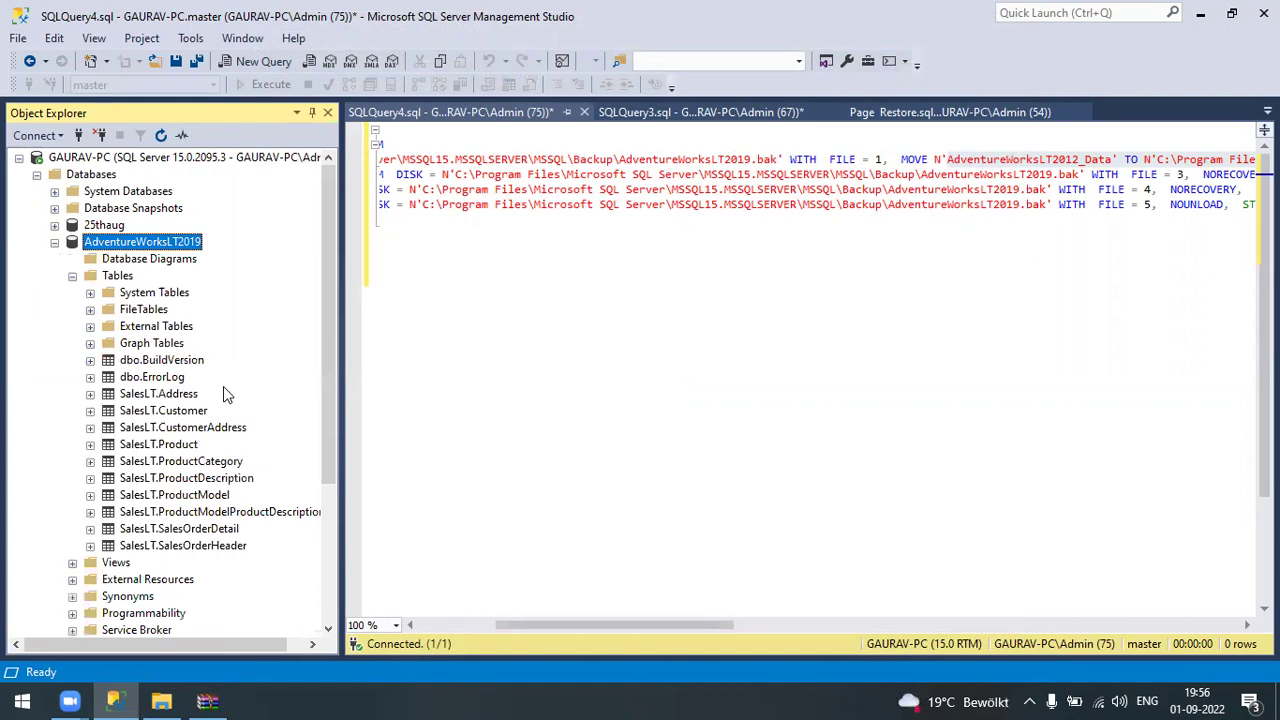
left_click(72, 276)
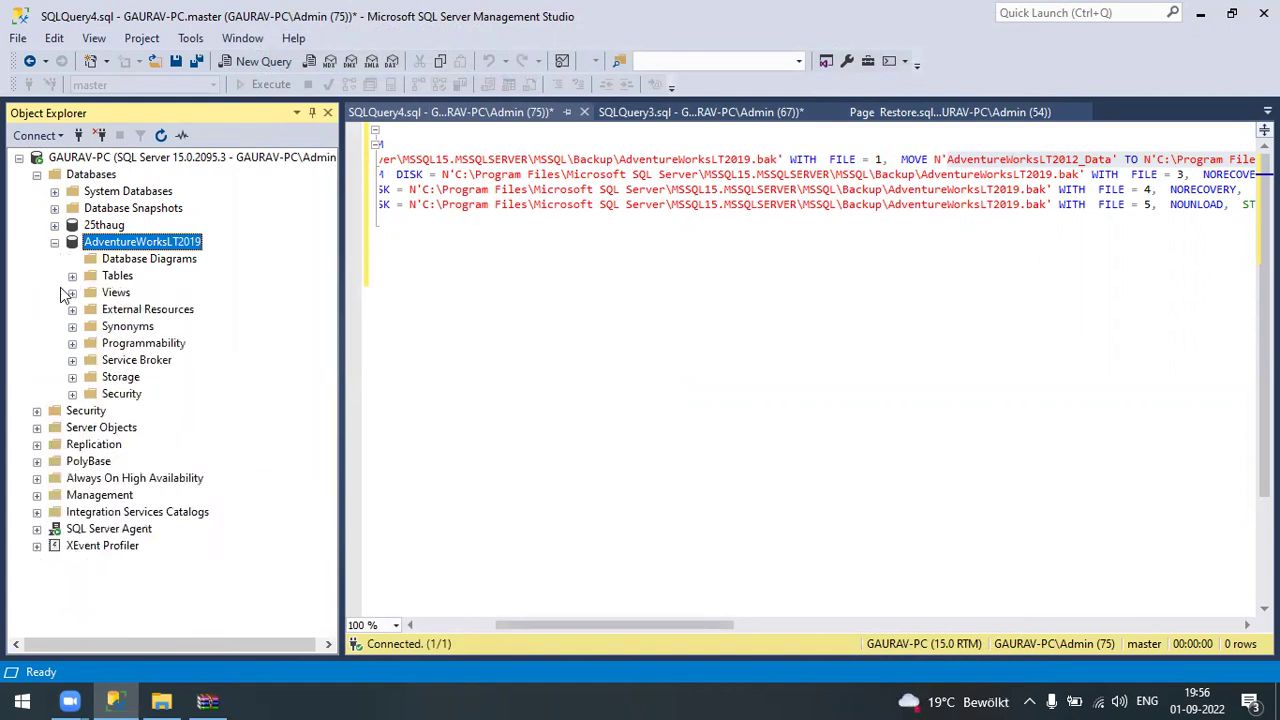
left_click(72, 293)
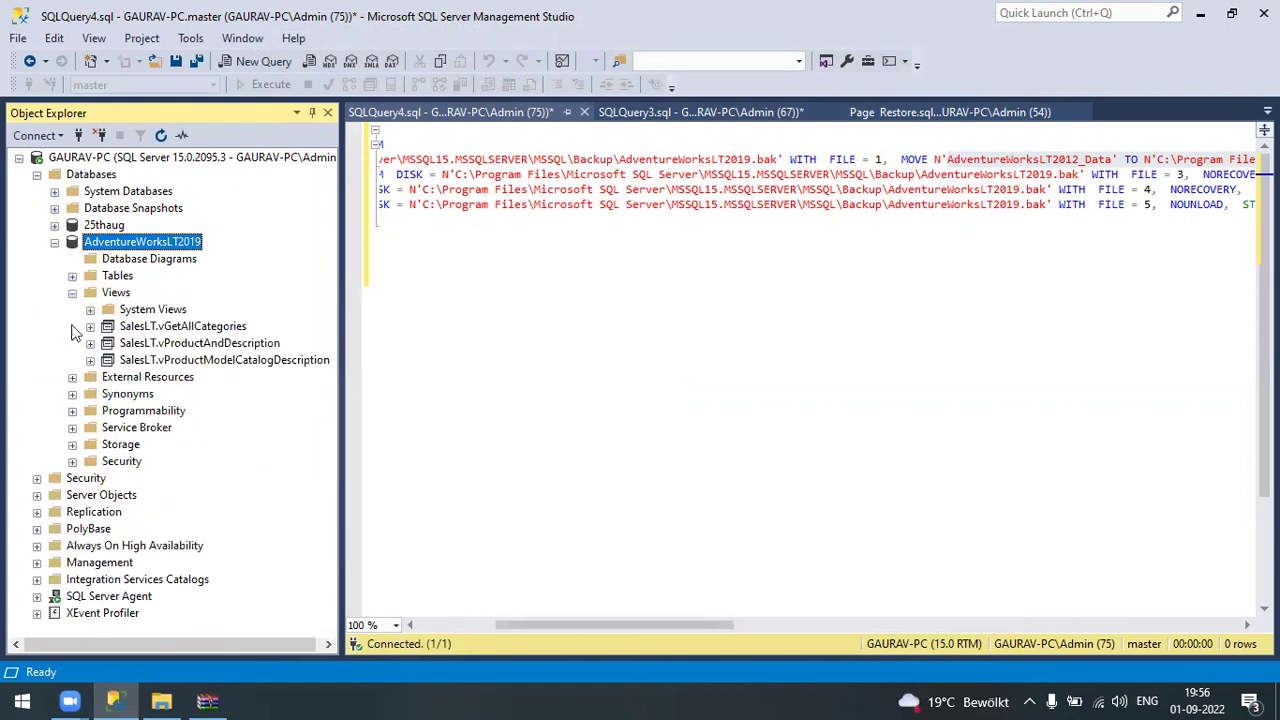
left_click(72, 293)
left_click(54, 242)
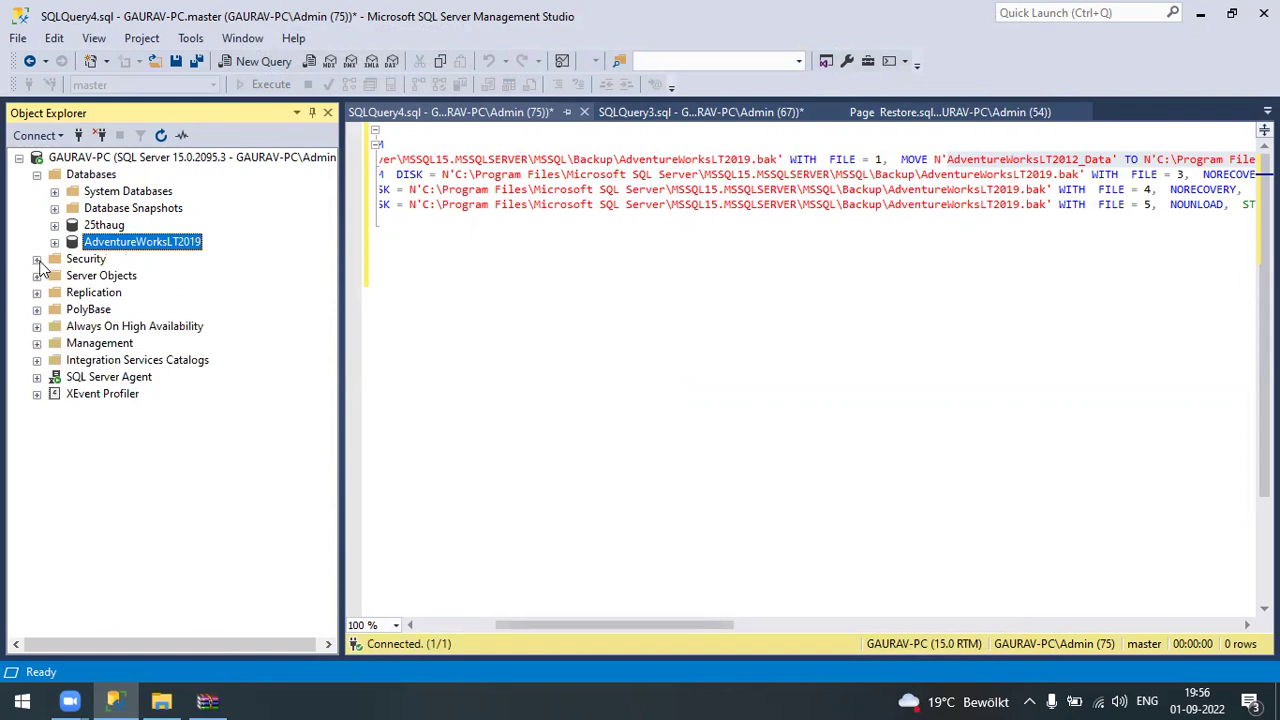
left_click(54, 242)
left_click(54, 242)
left_click(577, 390)
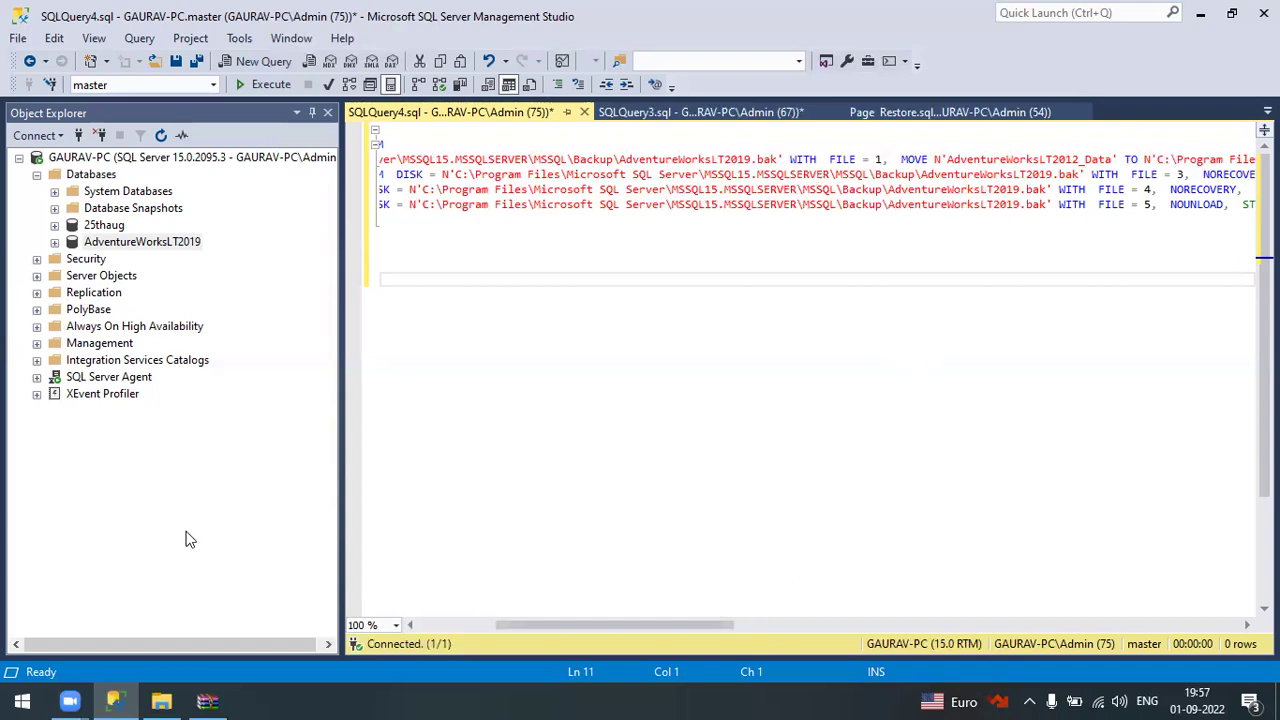
Browse AdventureWorksLT2019's Tables, Views, External Resources, Synonyms, Programmability and Service Broker folders
left_click(55, 242)
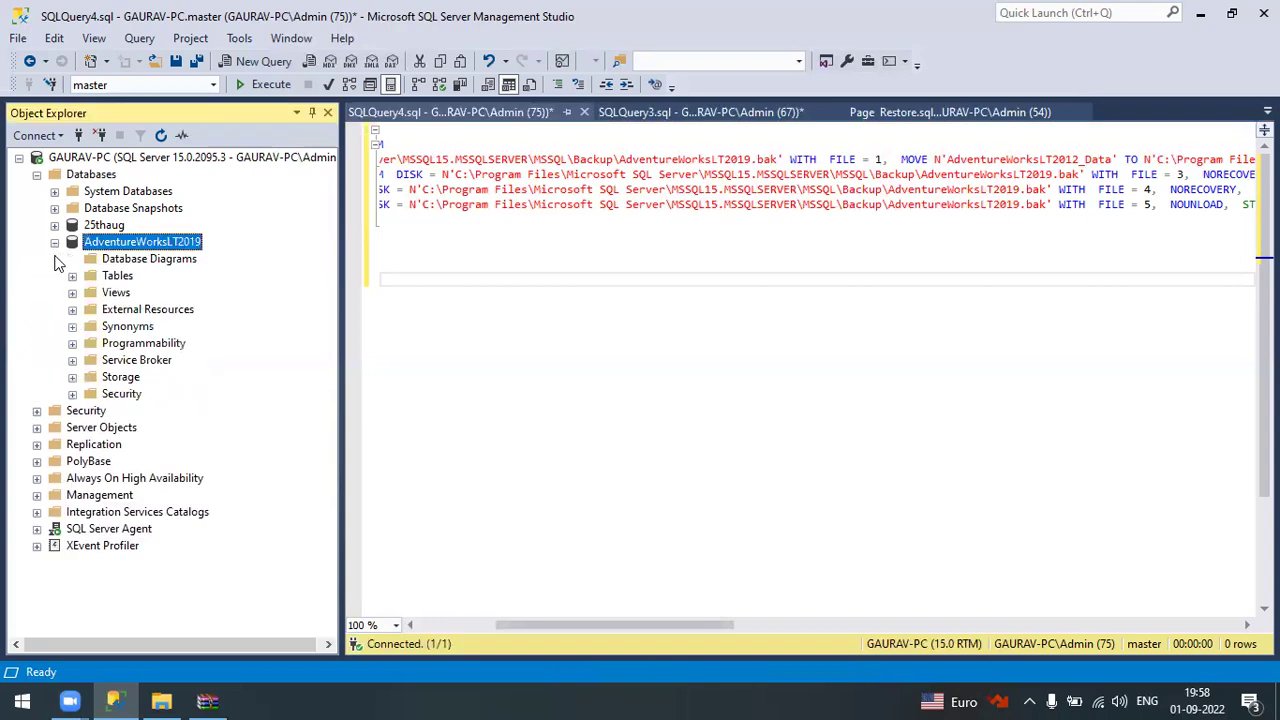
left_click(72, 276)
left_click(72, 276)
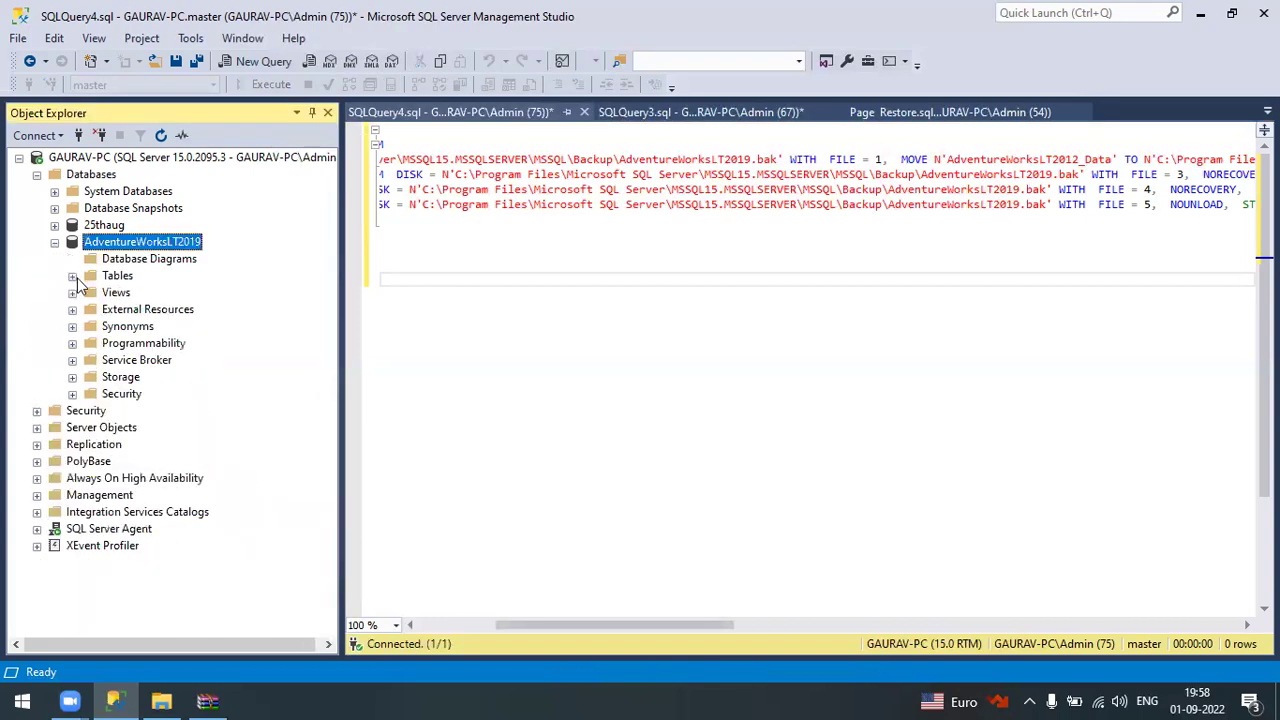
left_click(73, 293)
left_click(72, 293)
left_click(72, 309)
left_click(72, 309)
left_click(72, 326)
left_click(72, 343)
left_click(72, 343)
left_click(73, 360)
left_click(73, 360)
Try to create a new database diagram in AdventureWorksLT2019 and to expand its Database Diagrams folder, dismissing the messages
right_click(130, 259)
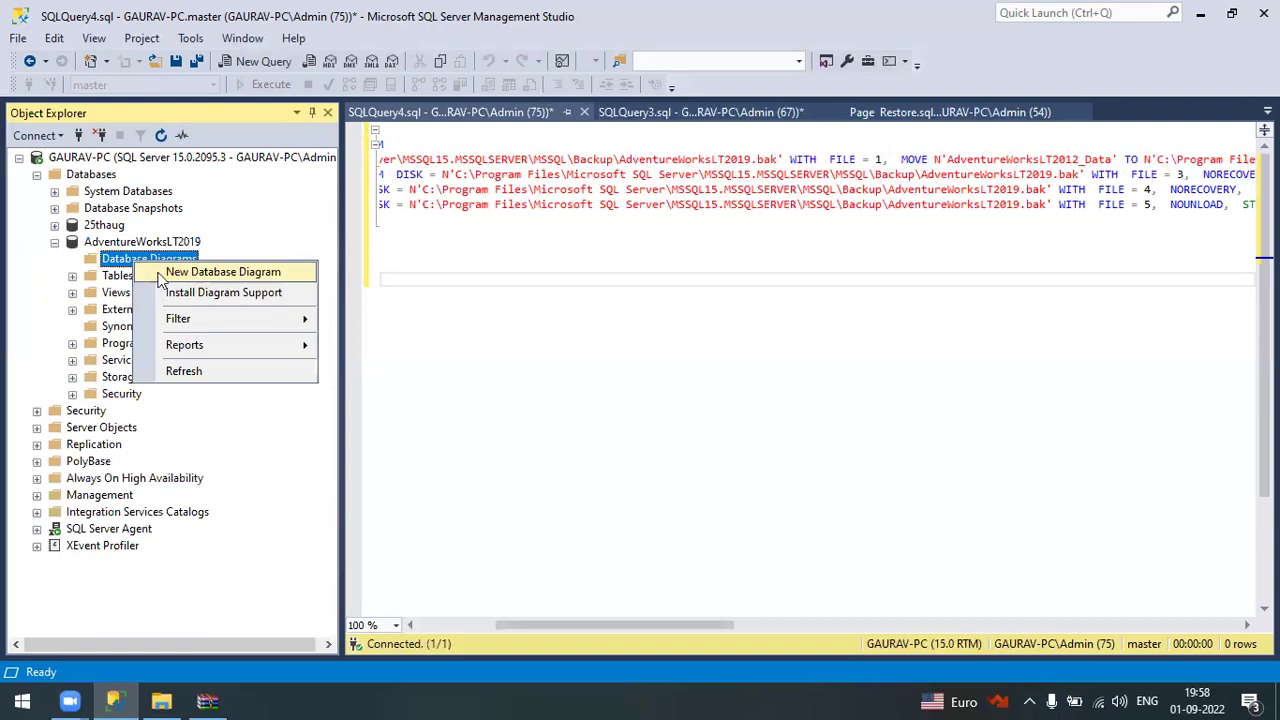
left_click(224, 273)
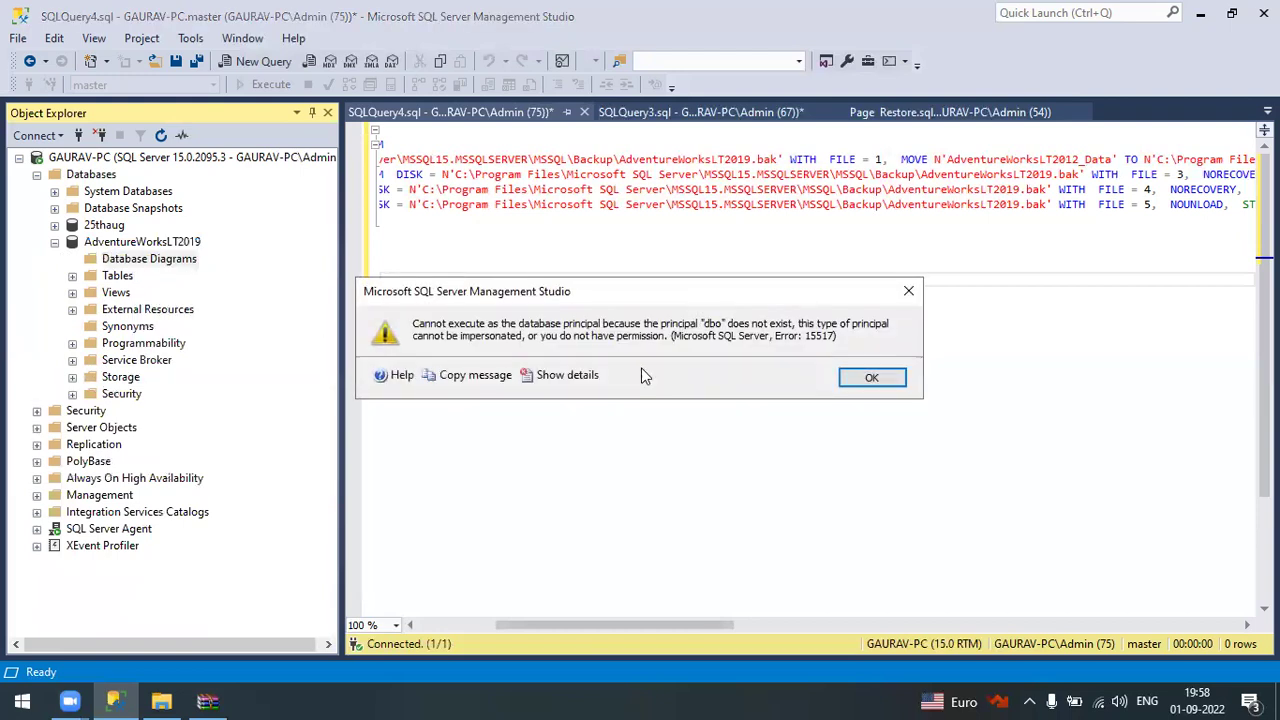
left_click(888, 376)
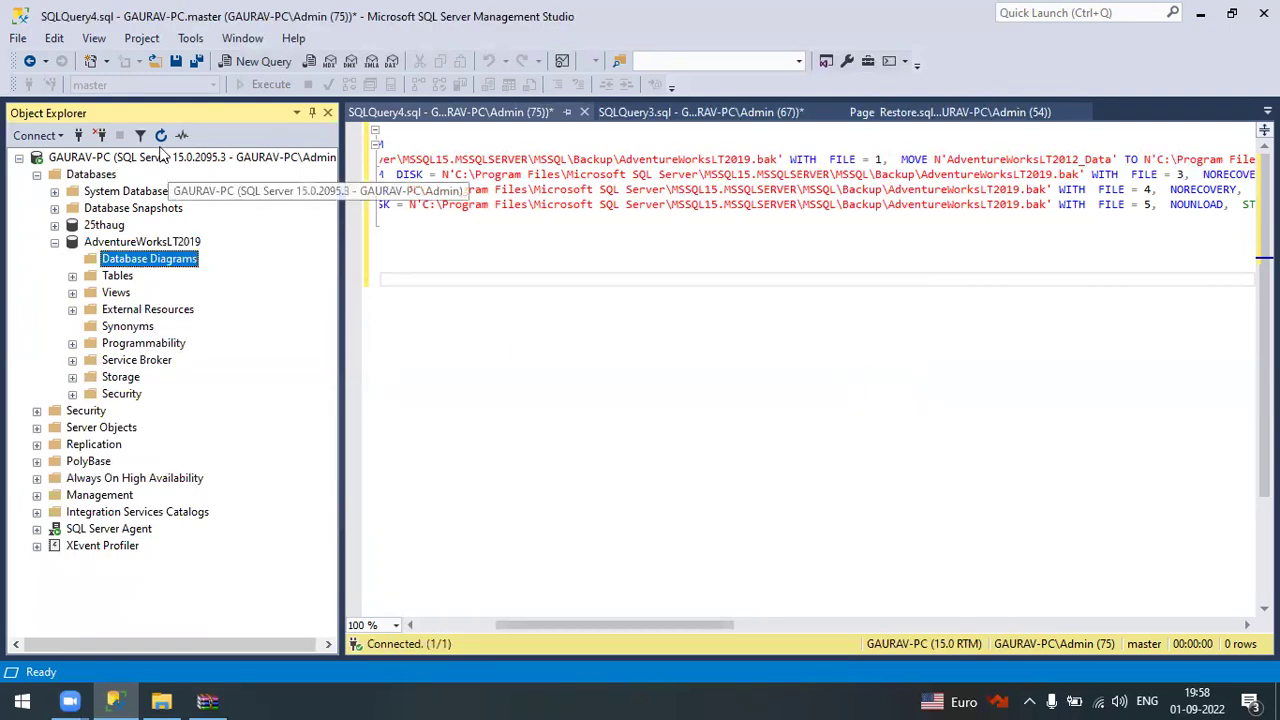
left_click(72, 259)
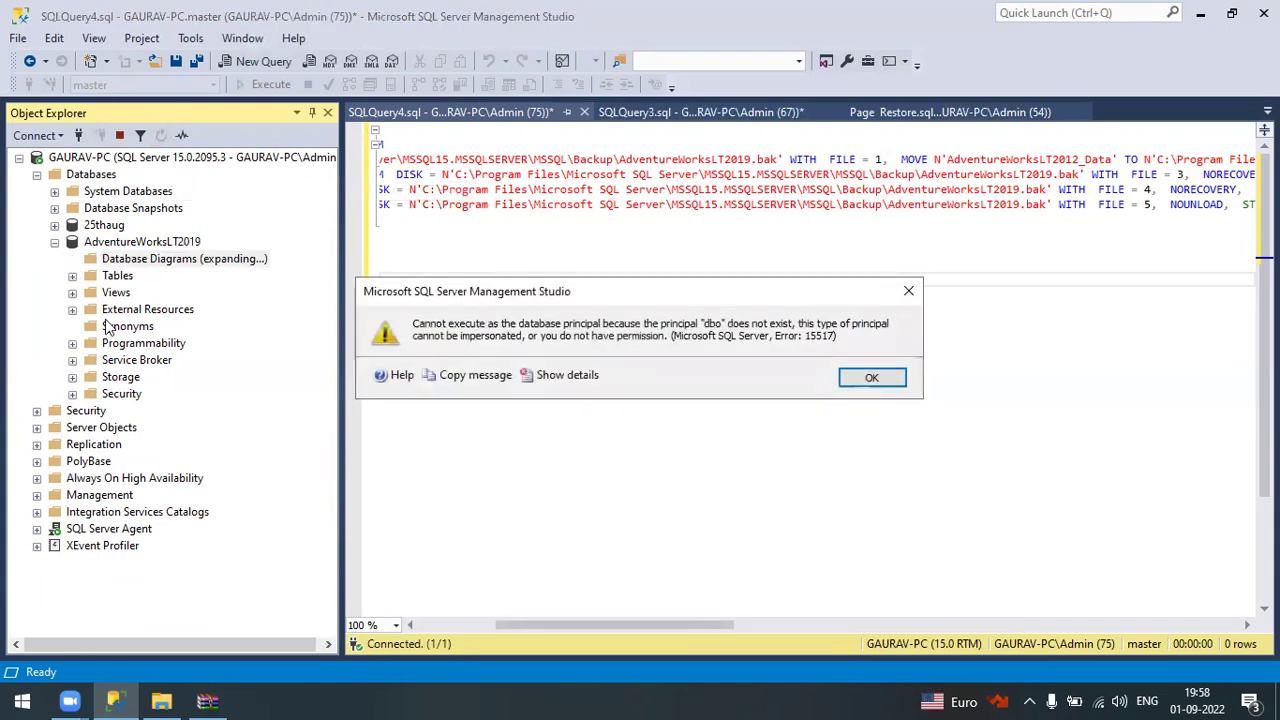
left_click(868, 376)
left_click(879, 438)
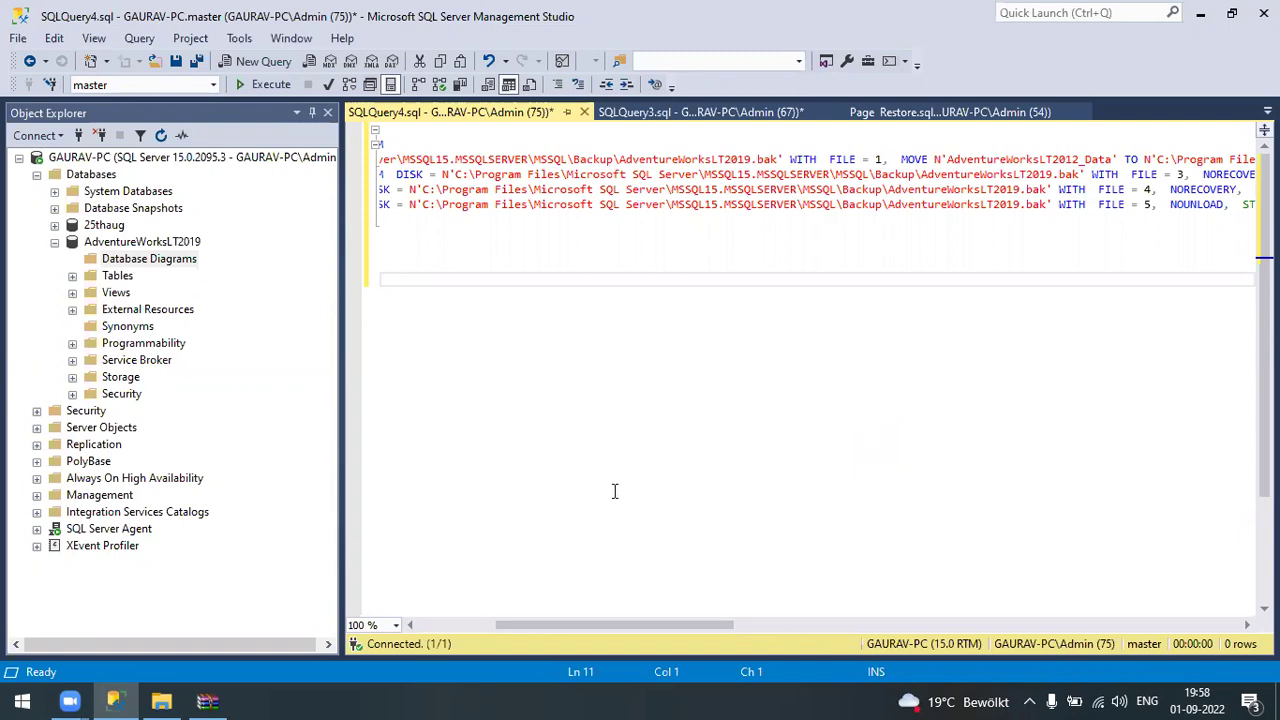
Open the current SQL Server log from the server's Management folder
left_click(36, 546)
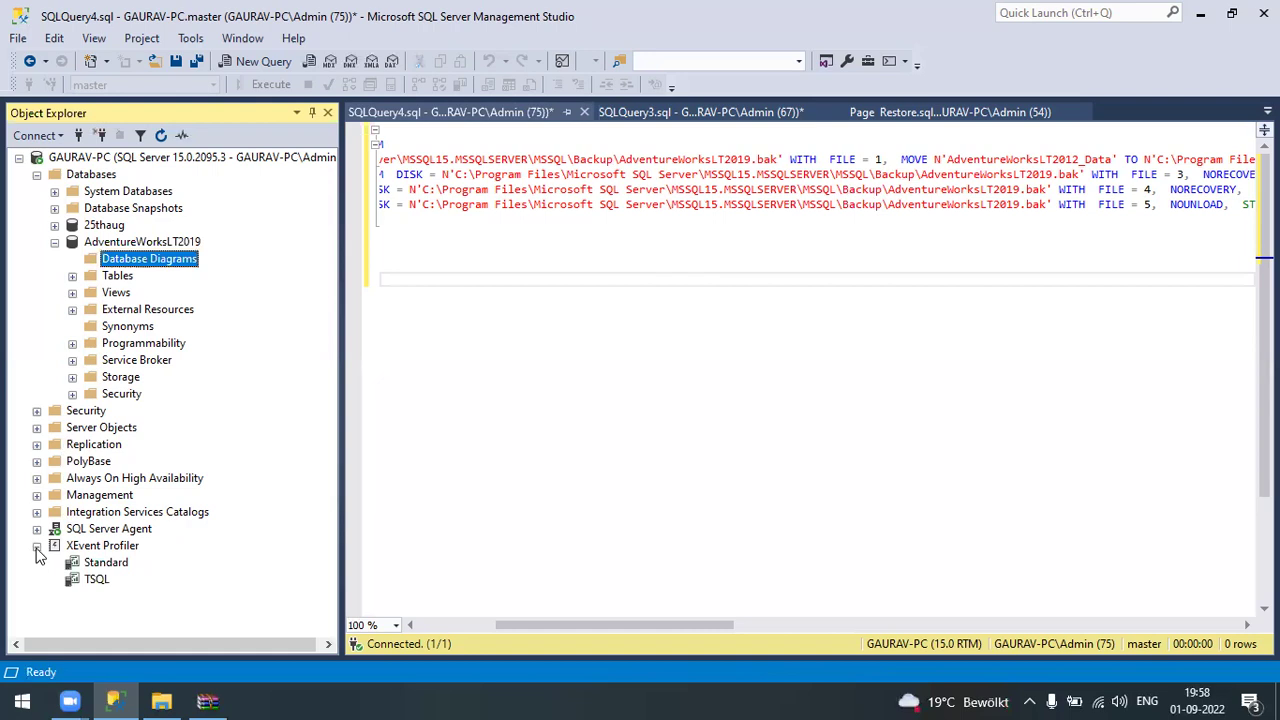
left_click(36, 546)
left_click(37, 495)
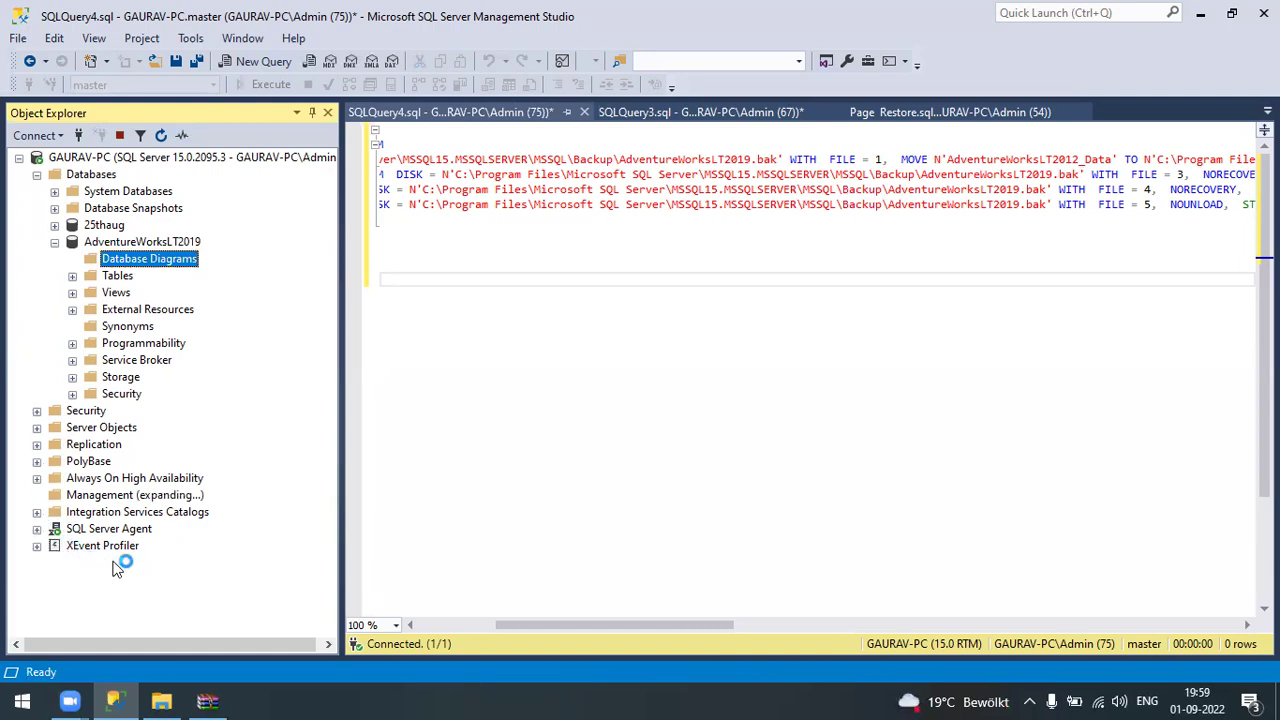
scroll(182, 510, "down", 1)
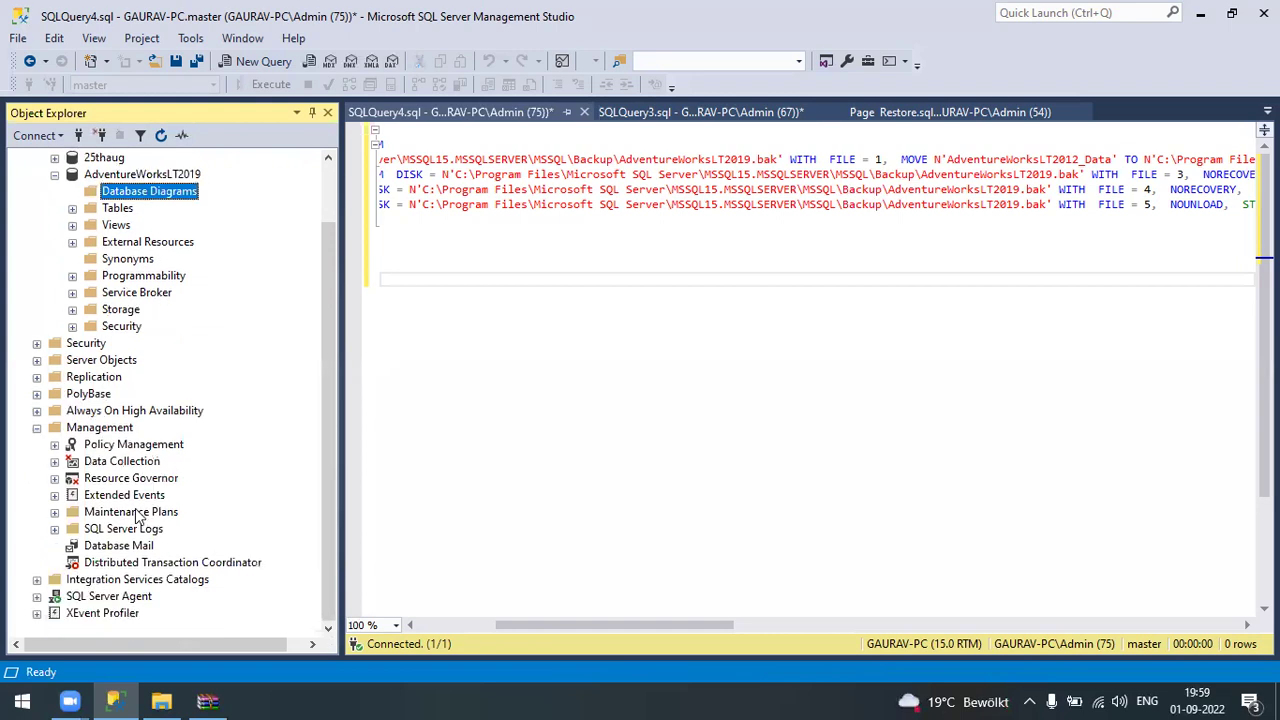
left_click(54, 529)
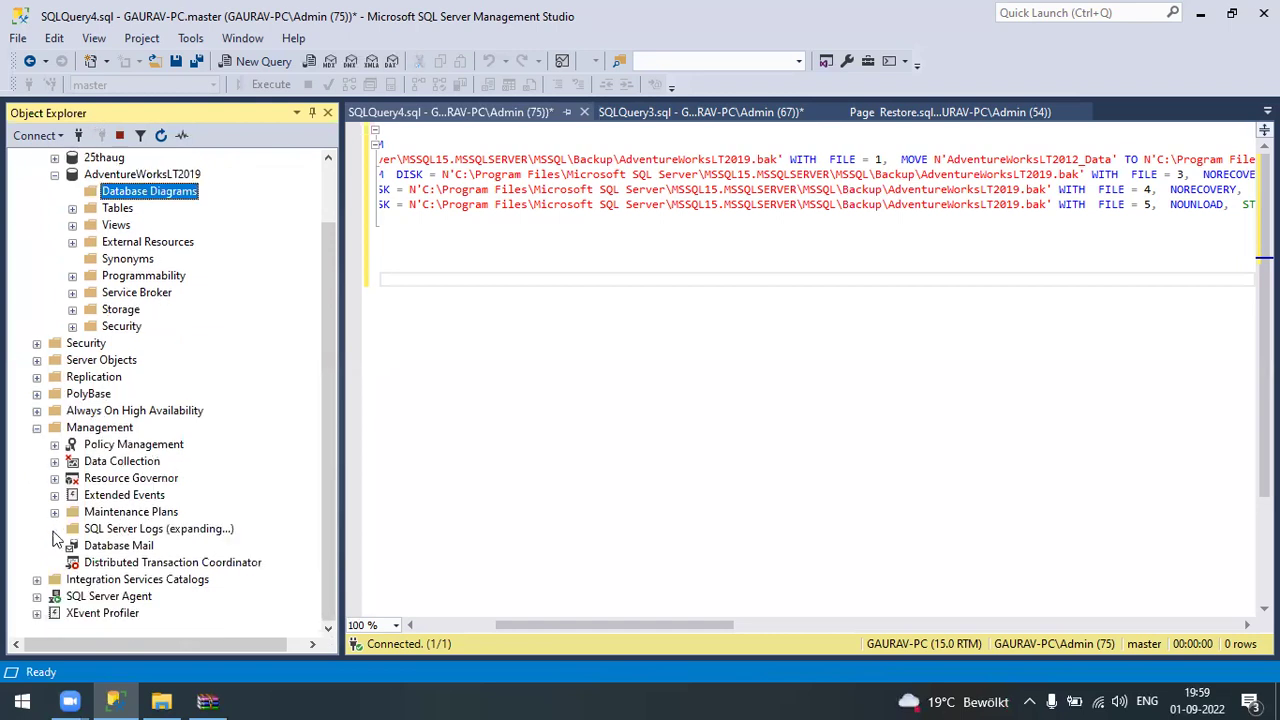
double_click(115, 513)
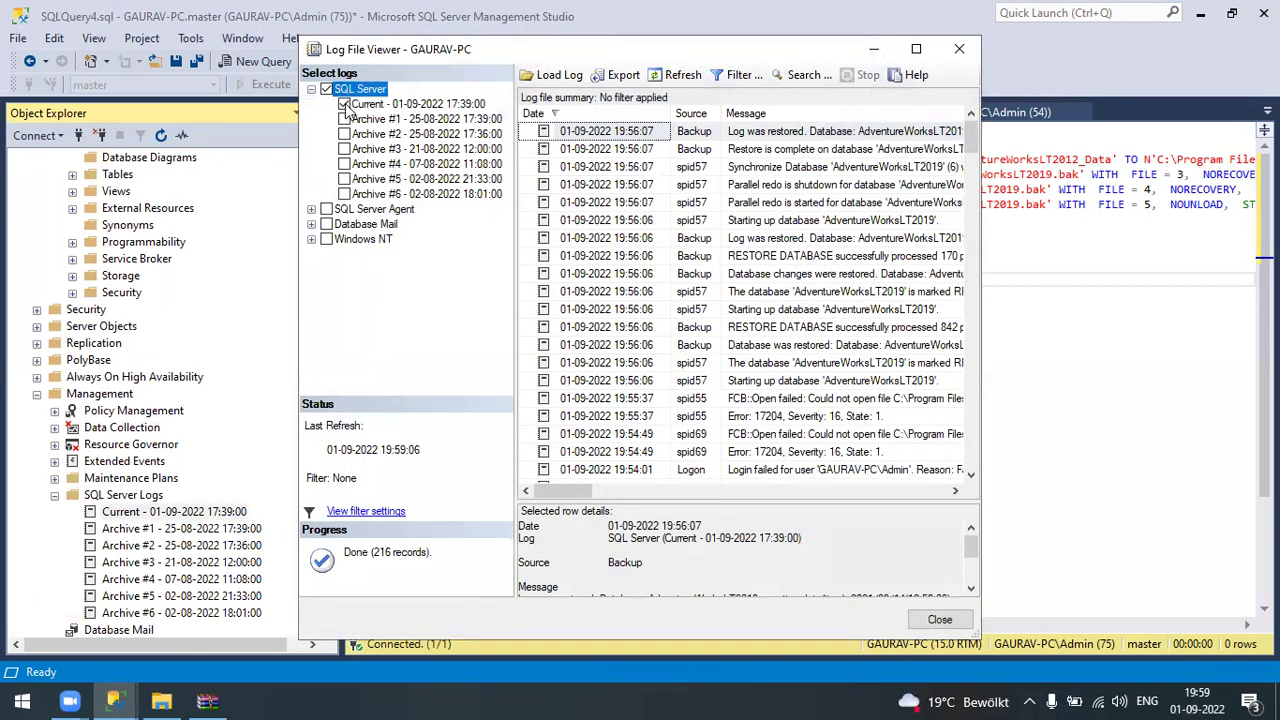
Examine the log's restoring, file-open and logon entries for AdventureWorksLT2019 with enlarged row details, and close the log viewer
left_click(916, 48)
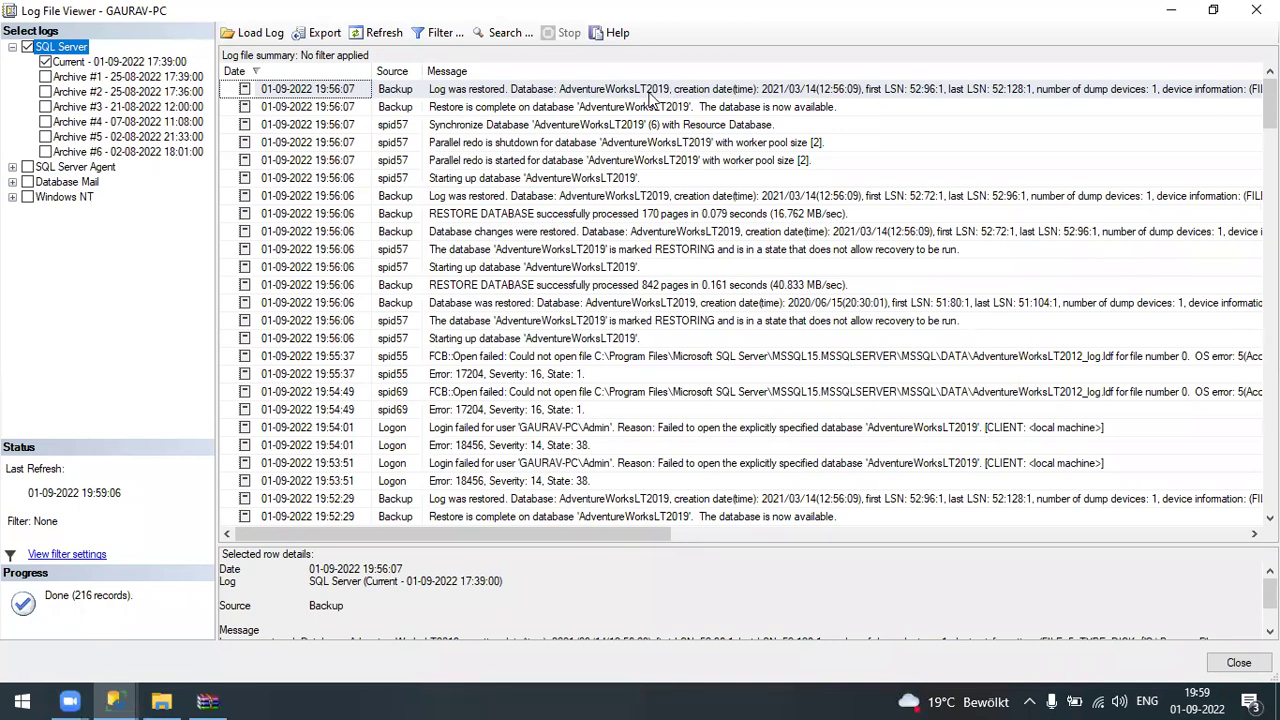
left_click(453, 252)
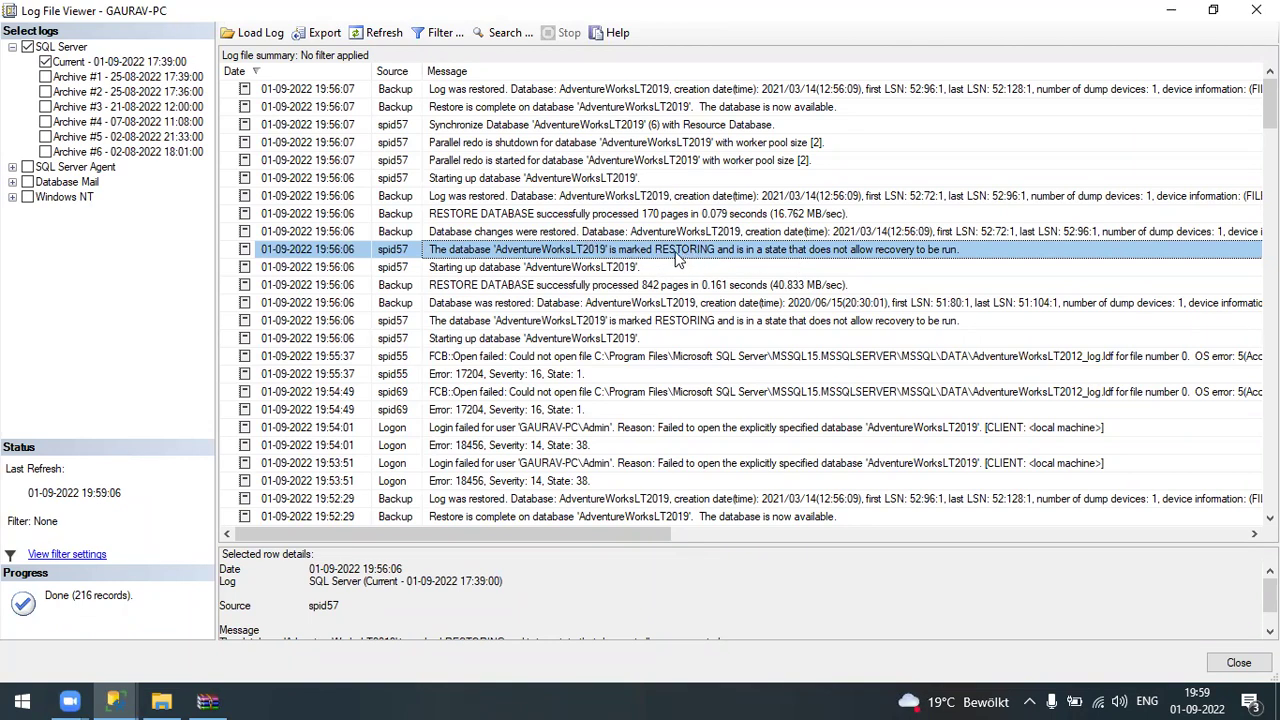
left_click(460, 322)
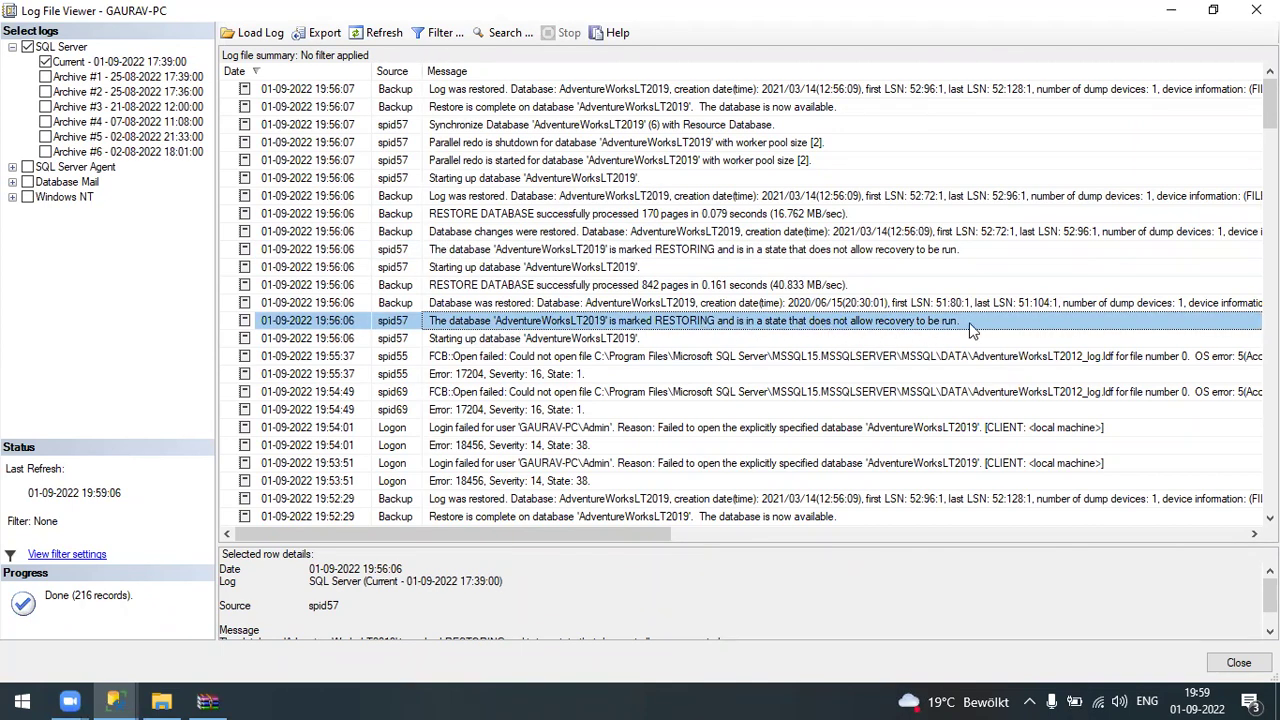
left_click(432, 360)
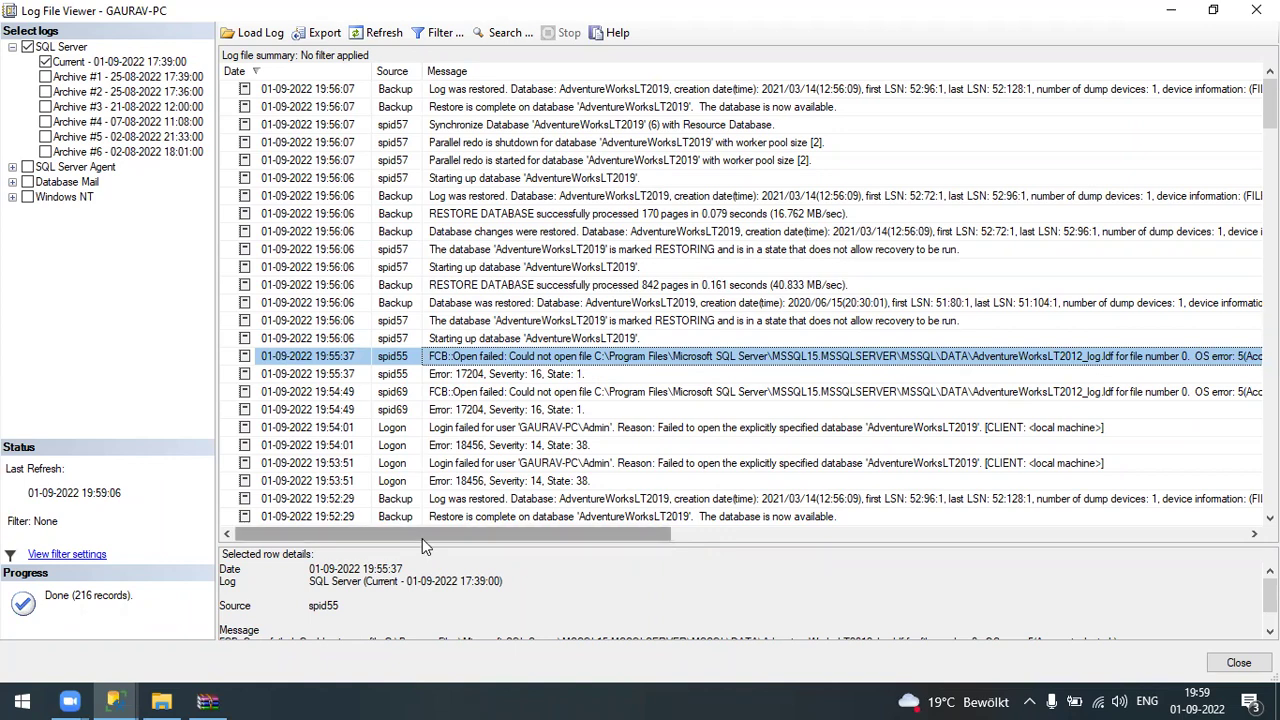
left_click_drag(422, 545, 422, 425)
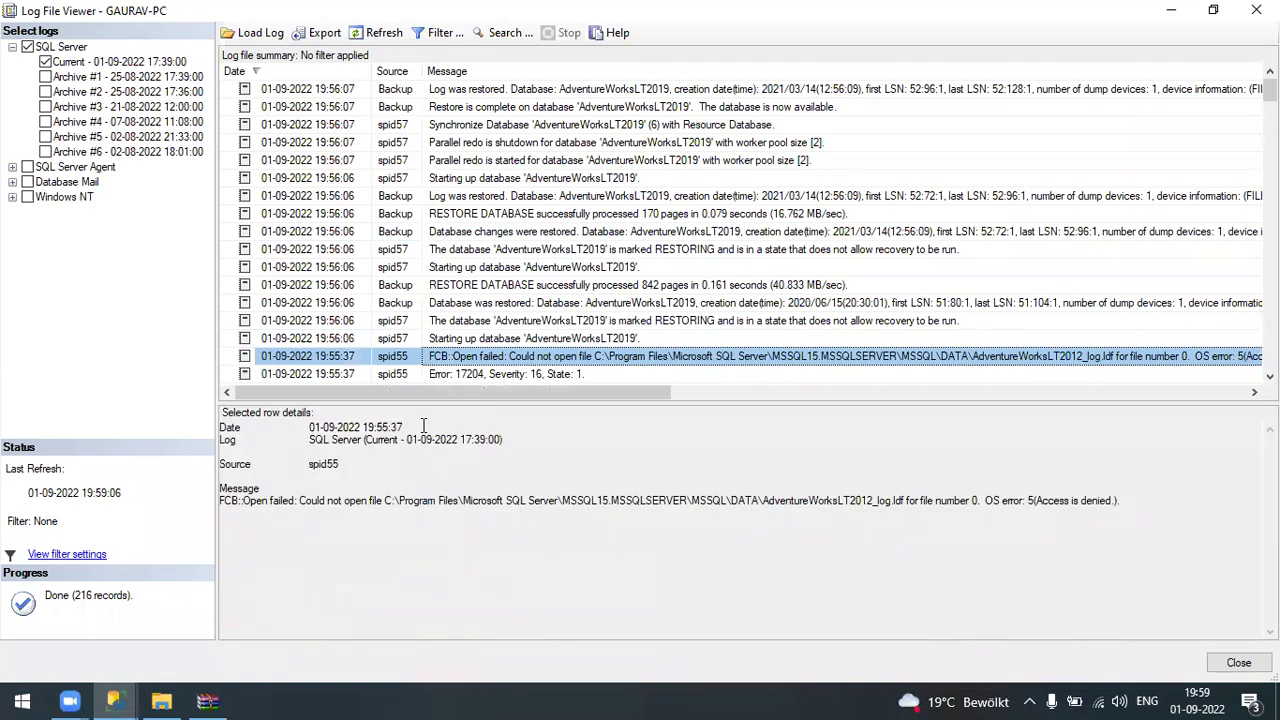
scroll(457, 378, "down", 3)
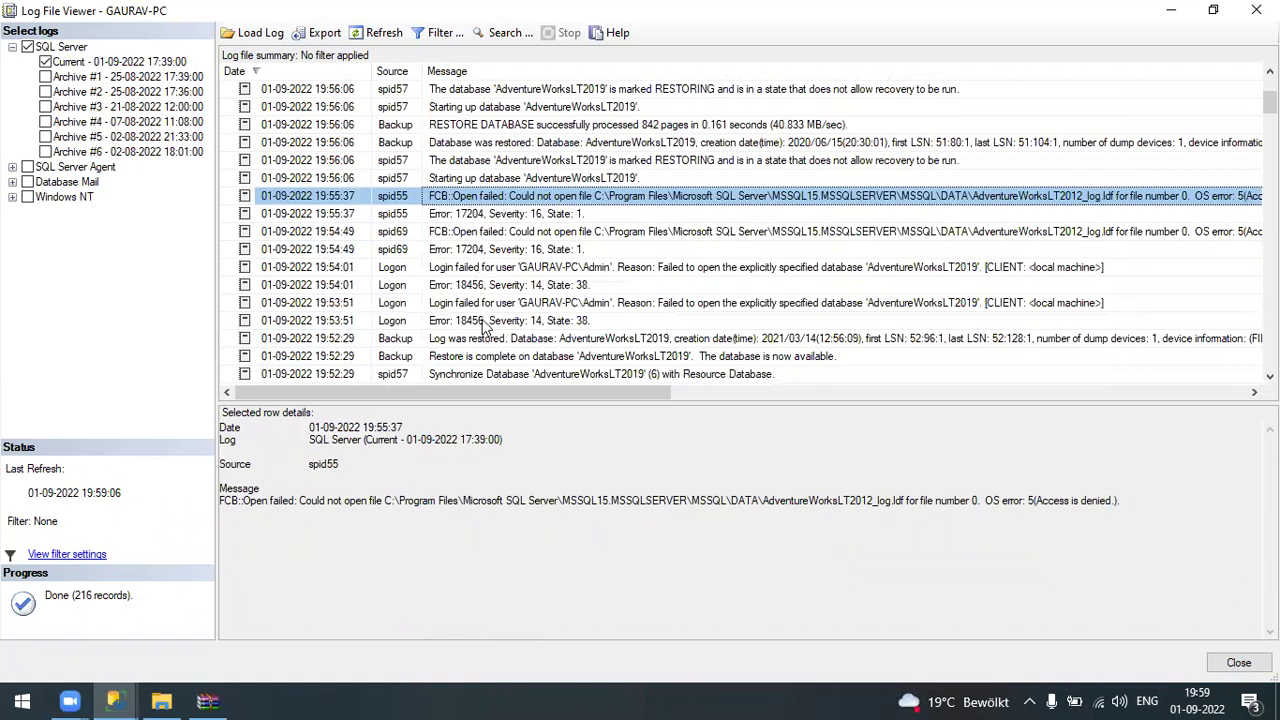
left_click(487, 306)
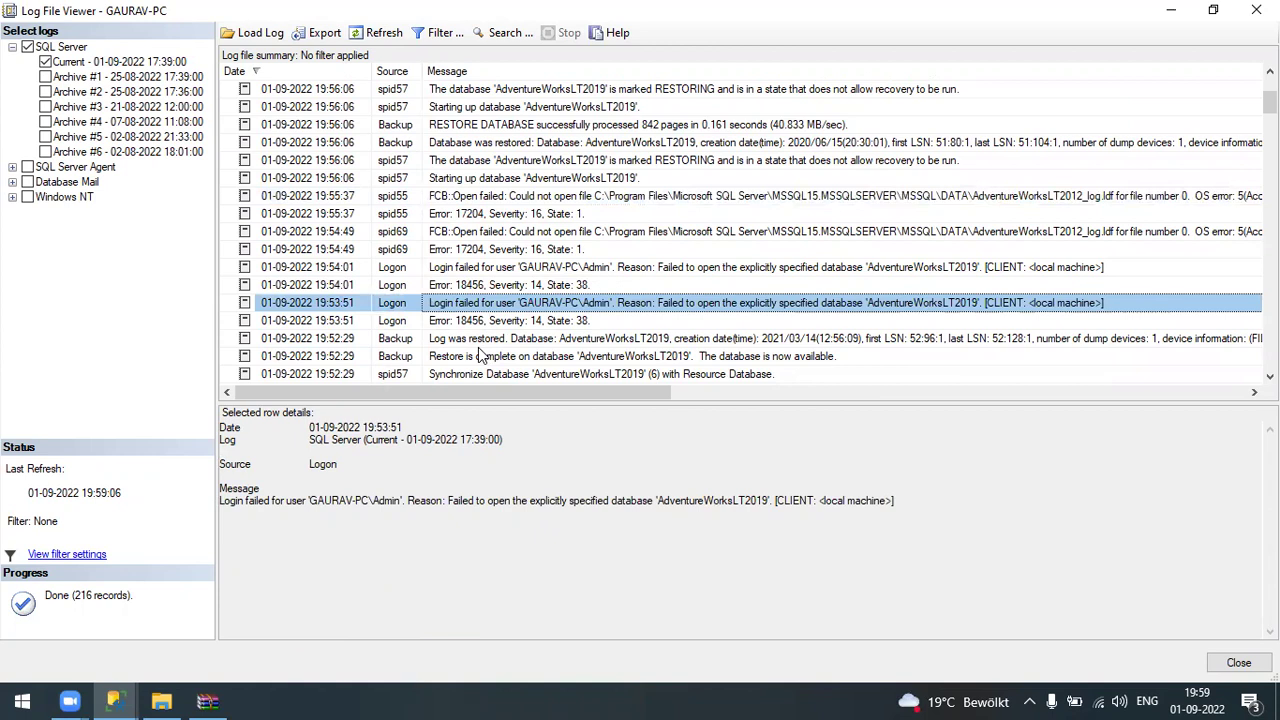
left_click(1238, 662)
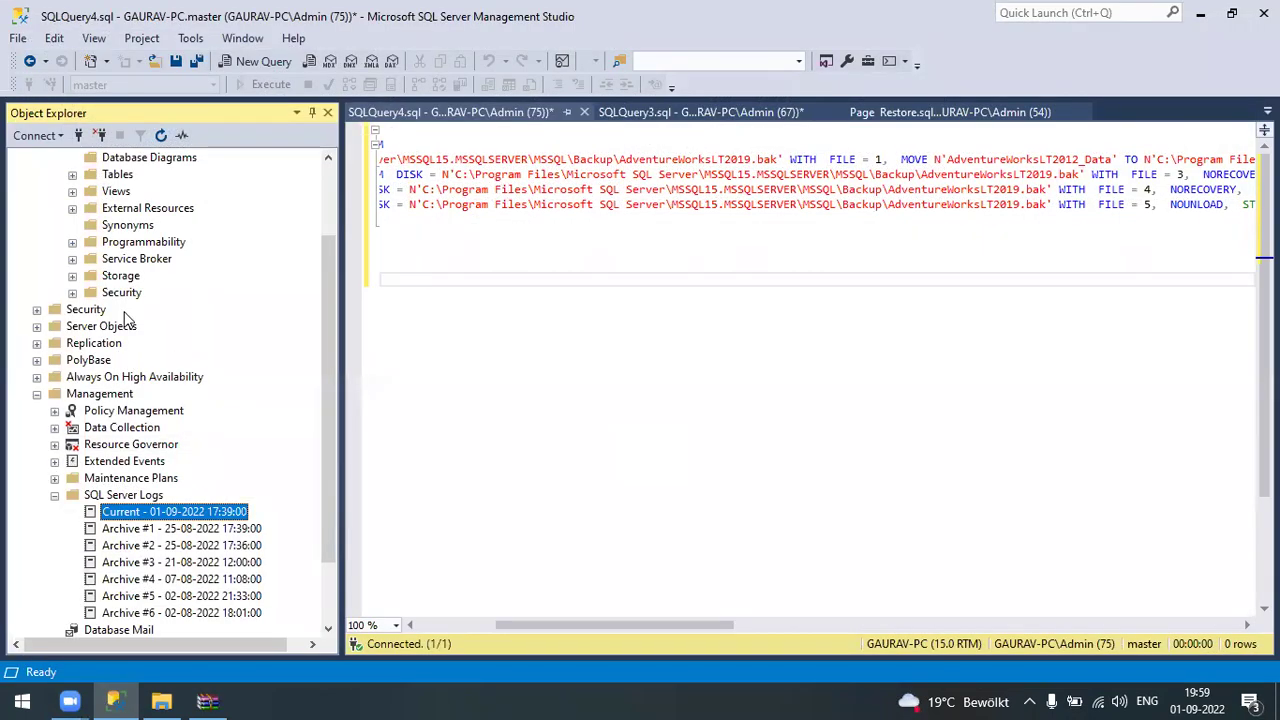
scroll(135, 330, "up", 2)
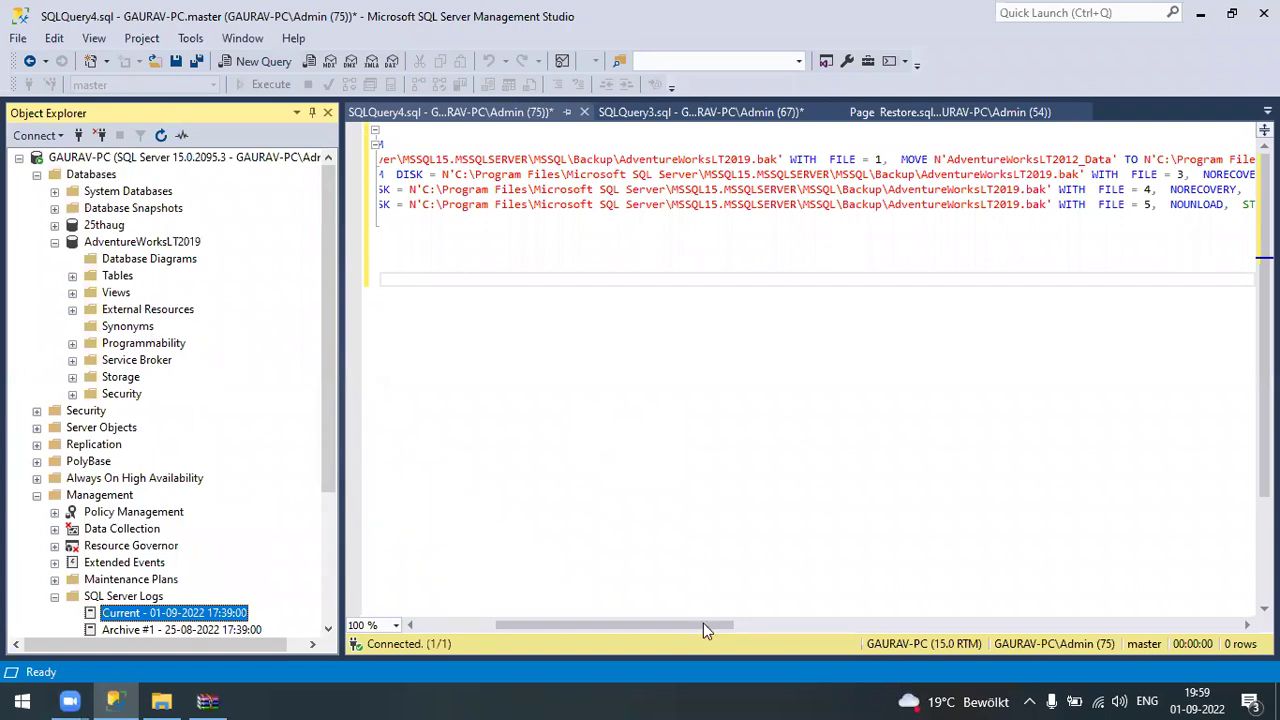